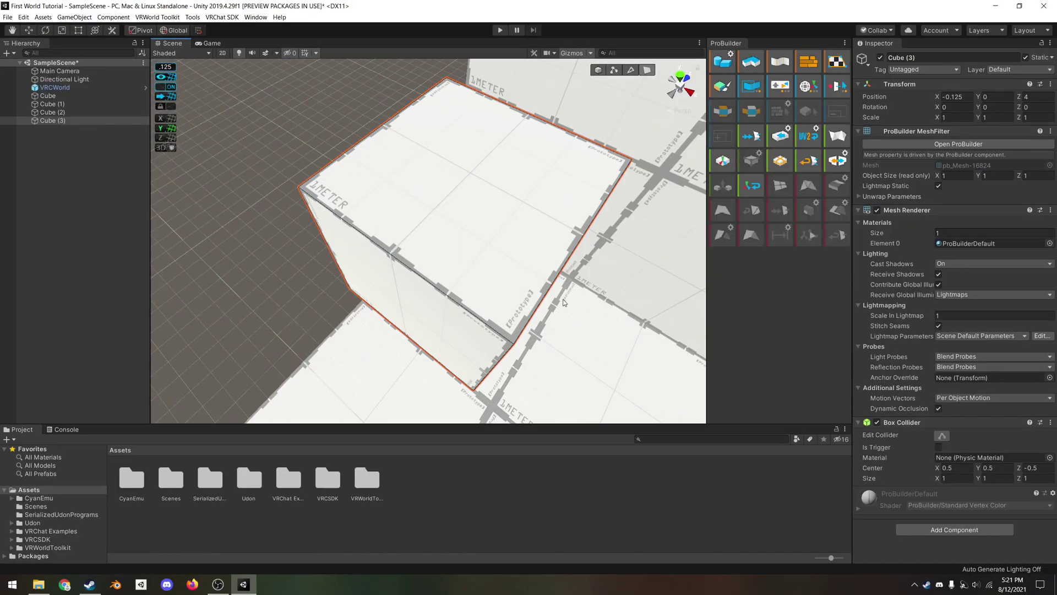
alt+drag(419, 287, 455, 268)
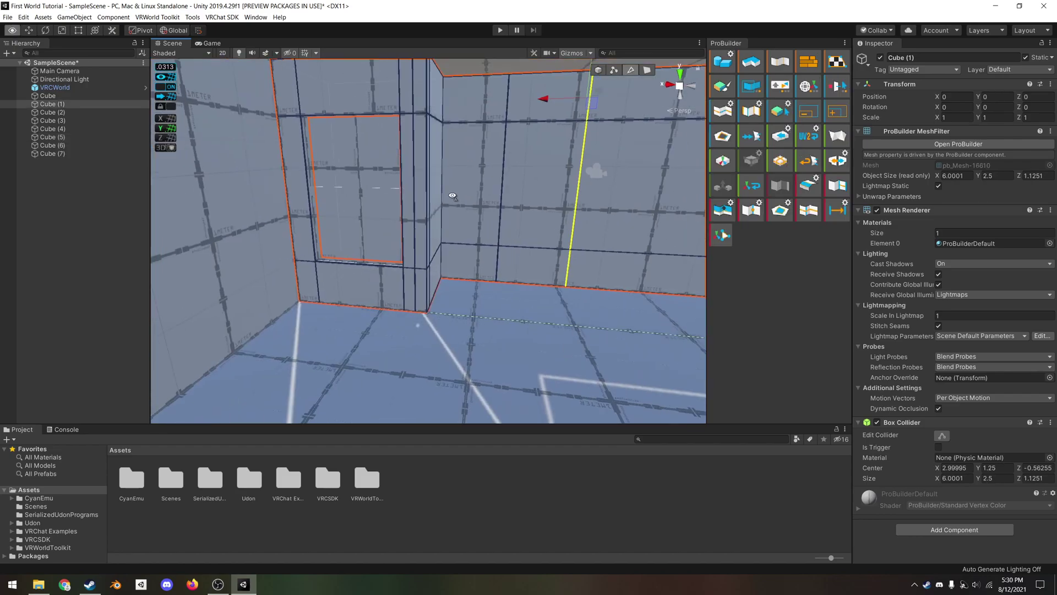
key(alt+l)
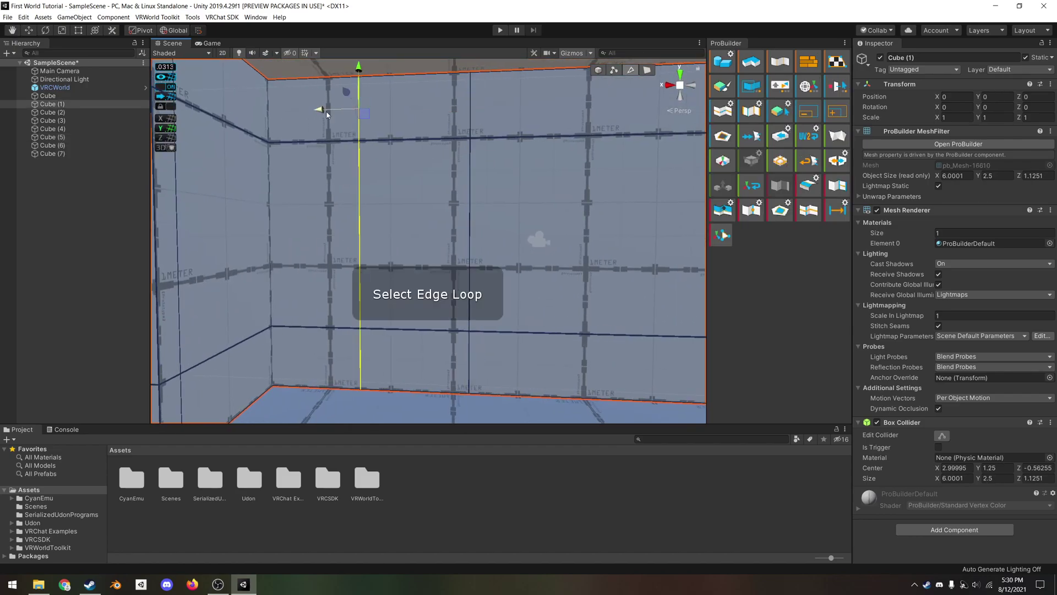
alt+drag(326, 114, 366, 118)
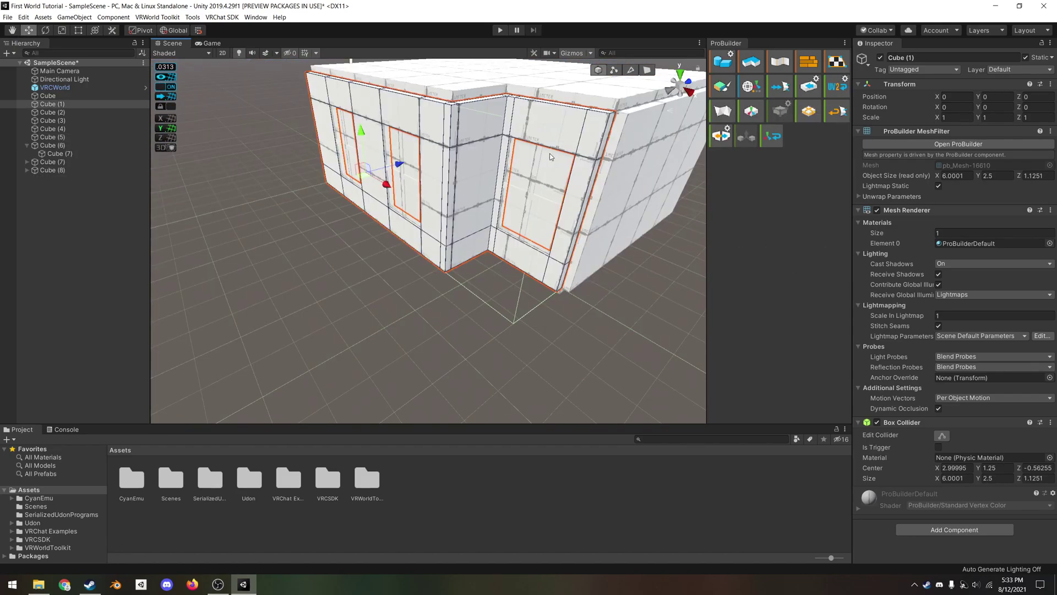
right_drag(475, 243, 512, 220)
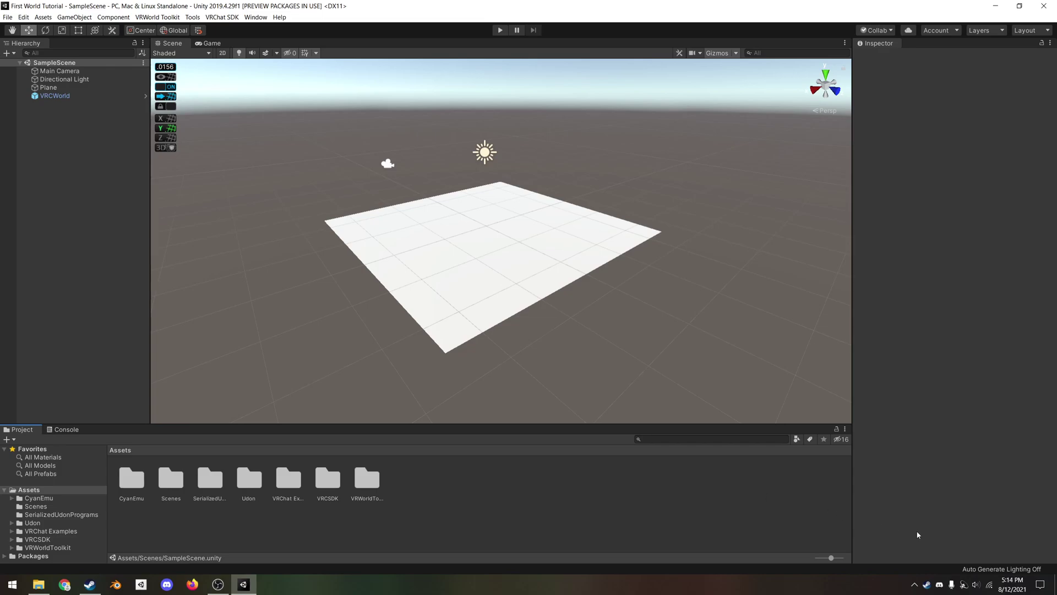
- Check the Auto Generate option in the Lighting settings, then close them
click(1012, 569)
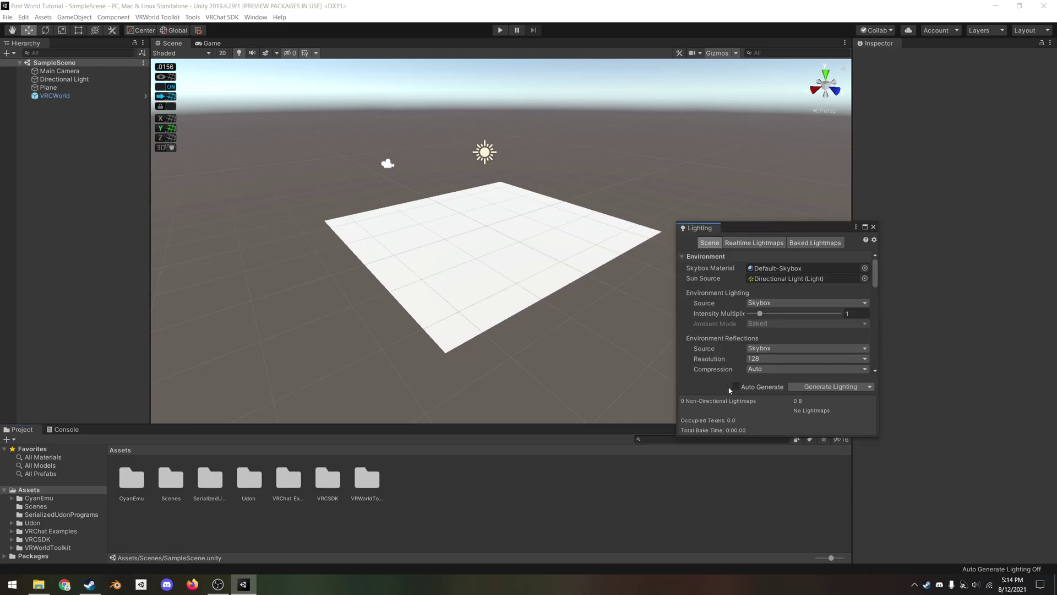
click(873, 227)
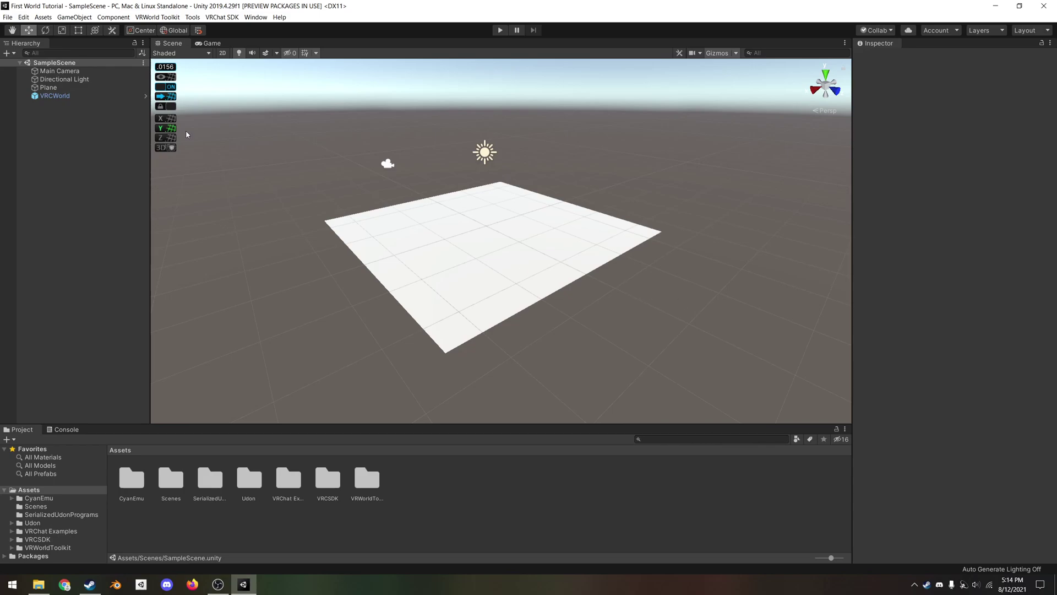
- Open the ProBuilder preferences and make sure Auto Resize Colliders is enabled
click(23, 17)
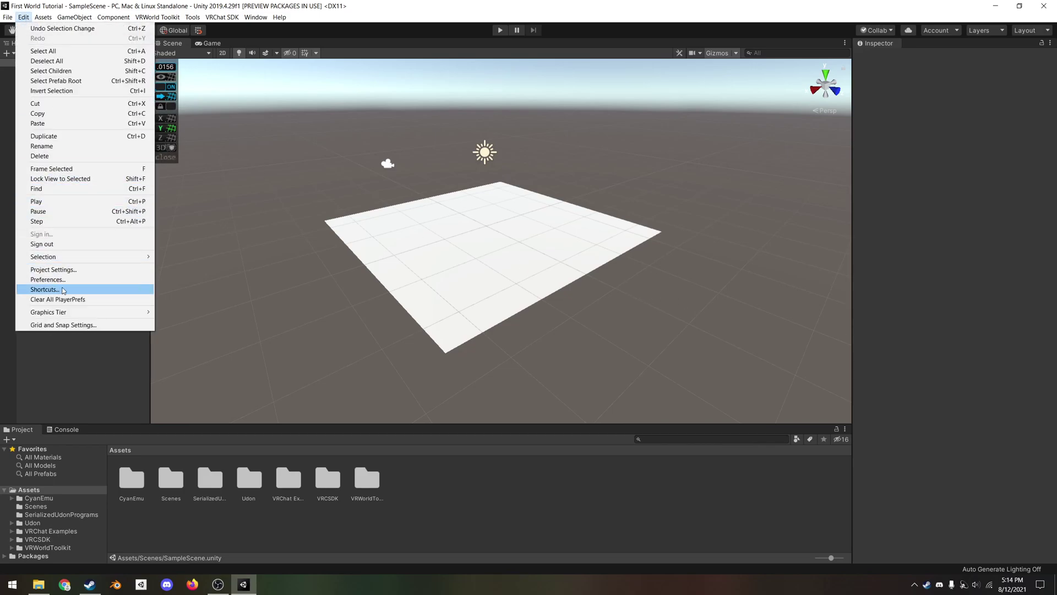
click(49, 279)
click(453, 333)
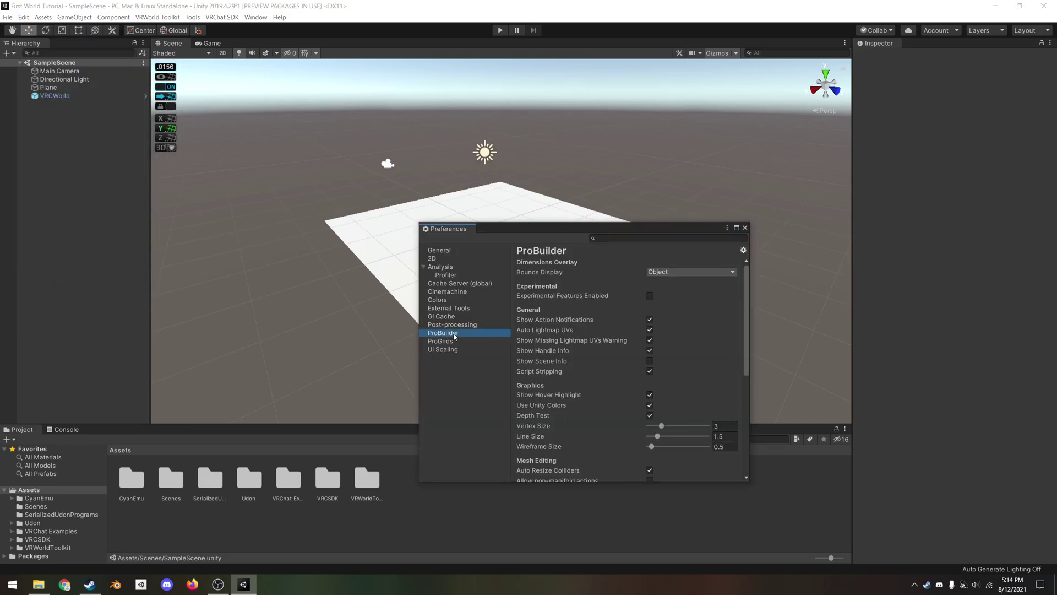
click(650, 319)
scroll(651, 320, down, 4)
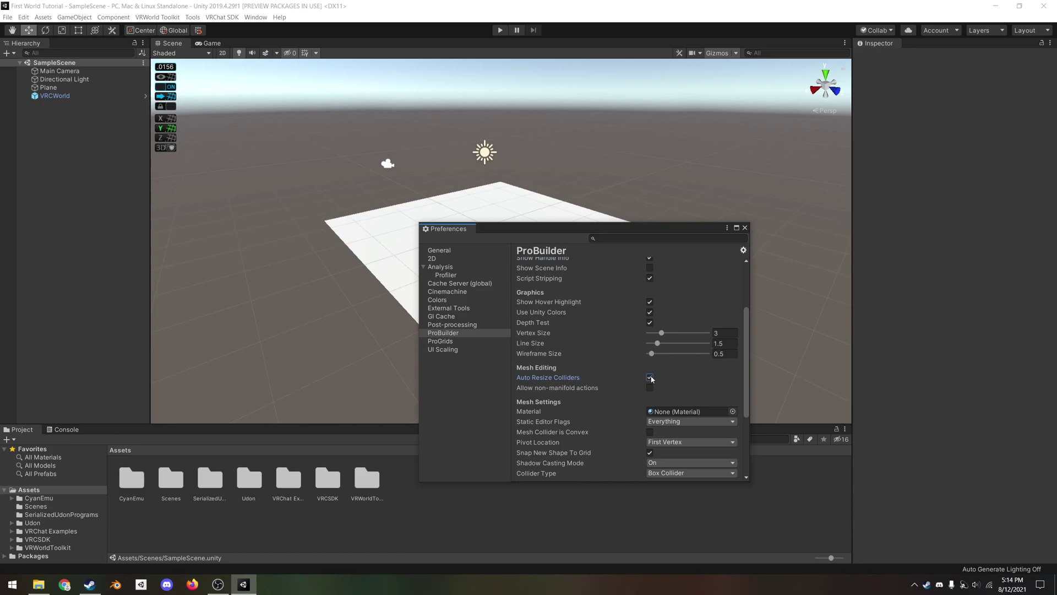
scroll(652, 380, down, 1)
- Clear ProBuilder's Static Editor Flags to Nothing, then set them to Everything
click(663, 391)
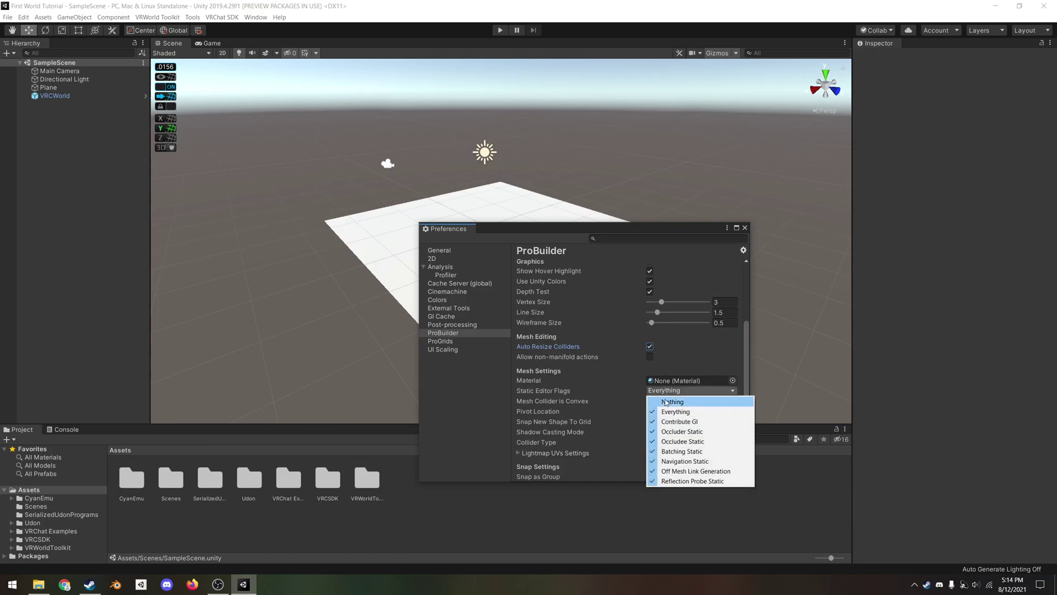
click(665, 403)
click(660, 392)
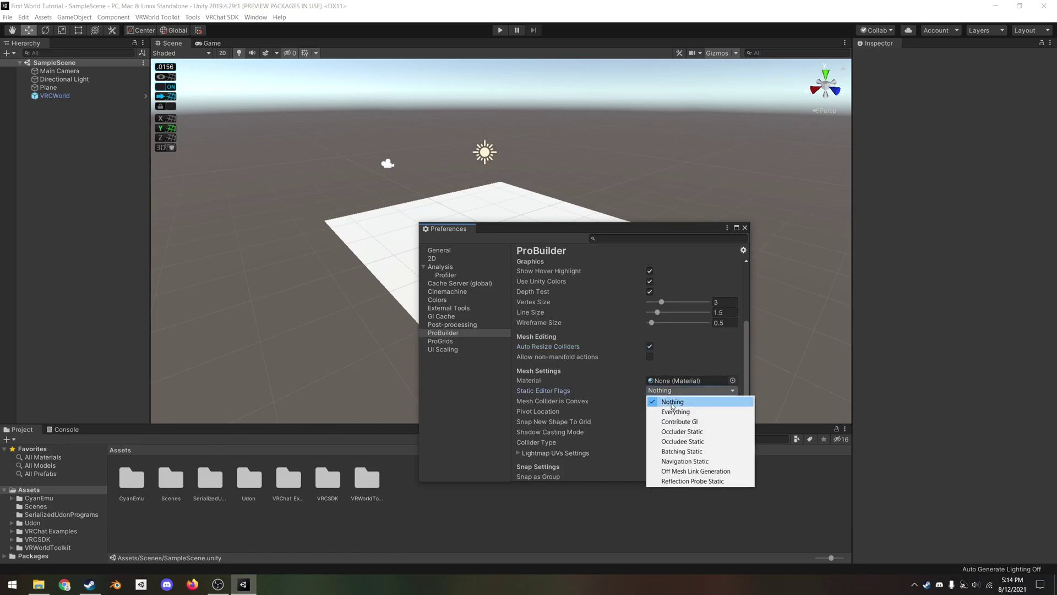
click(663, 412)
scroll(660, 398, down, 1)
scroll(659, 394, down, 2)
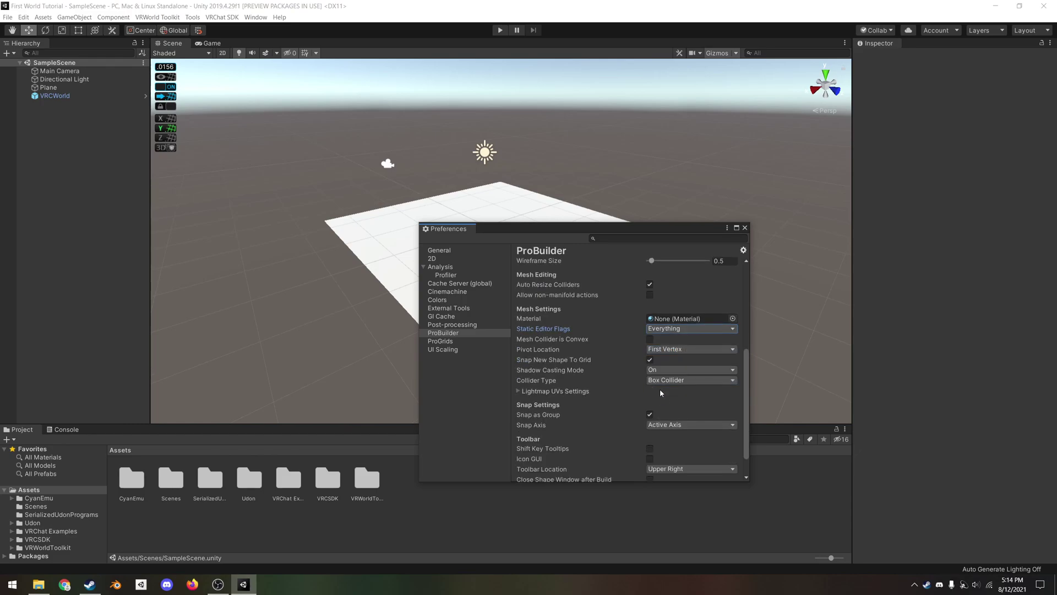
- Switch ProBuilder's Collider Type to Mesh Collider and back to Box Collider, then close the preferences
click(669, 351)
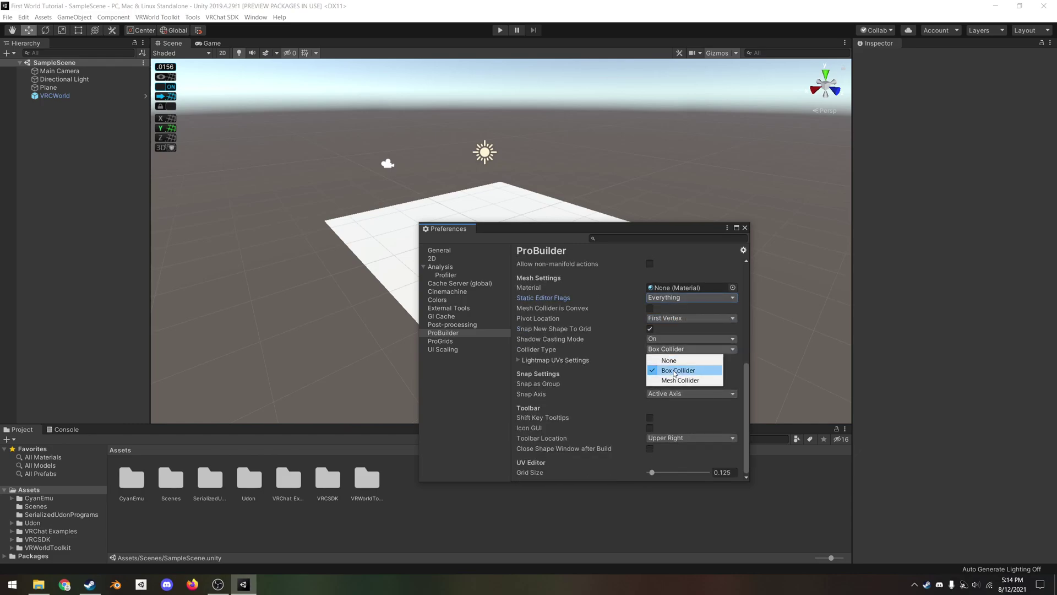
click(671, 379)
click(665, 349)
click(675, 371)
click(676, 370)
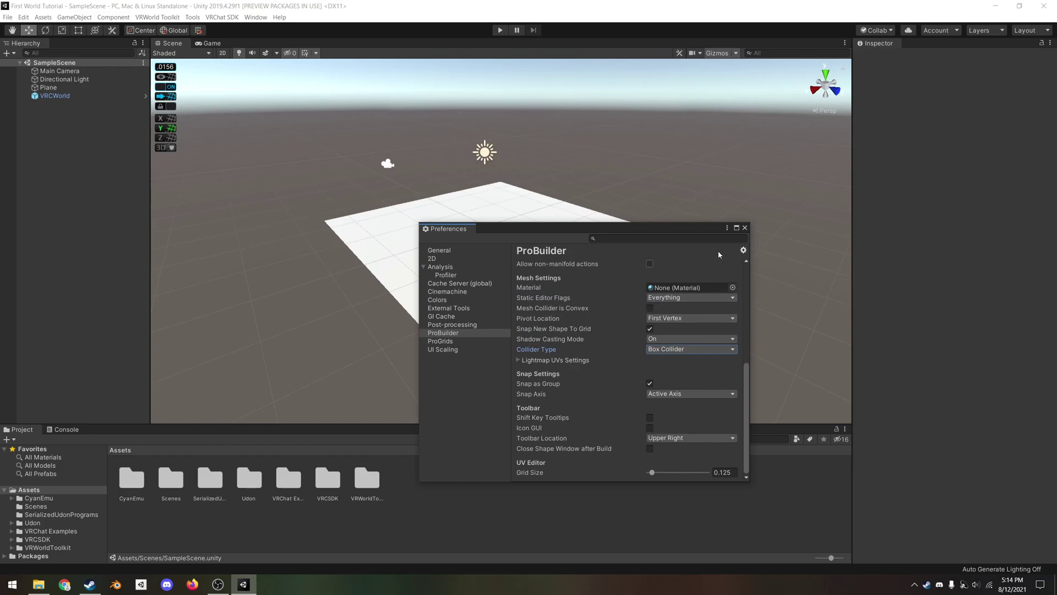
click(745, 228)
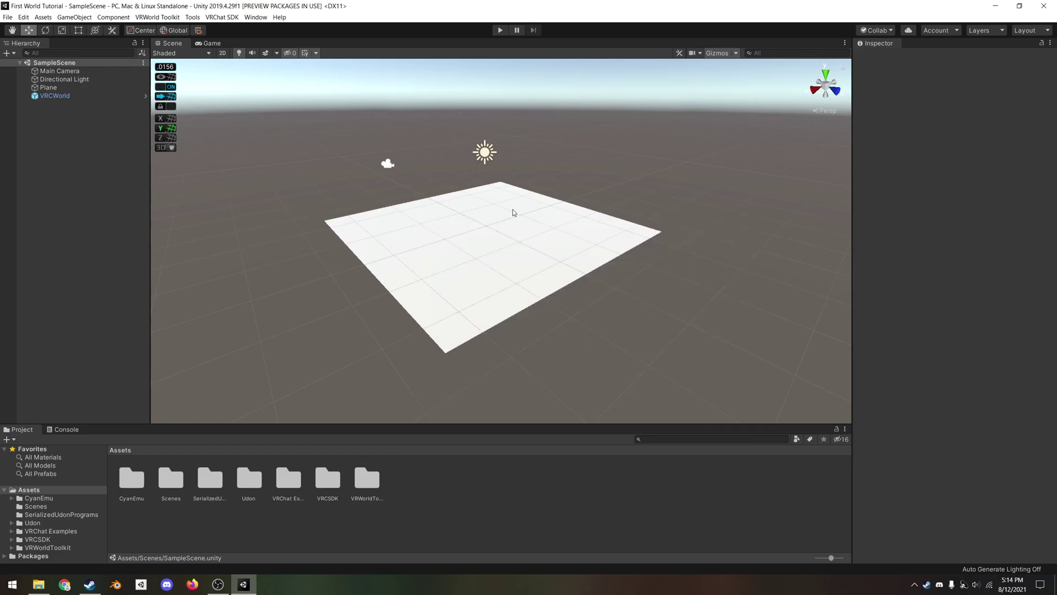
- Open the ProBuilder window
click(147, 20)
mouse_move(193, 20)
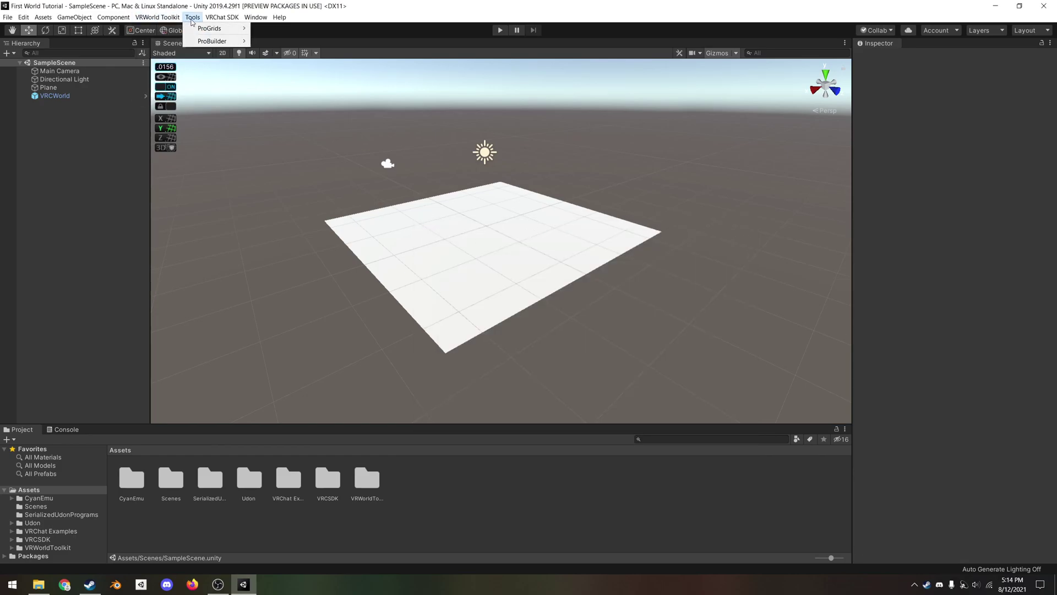
mouse_move(214, 41)
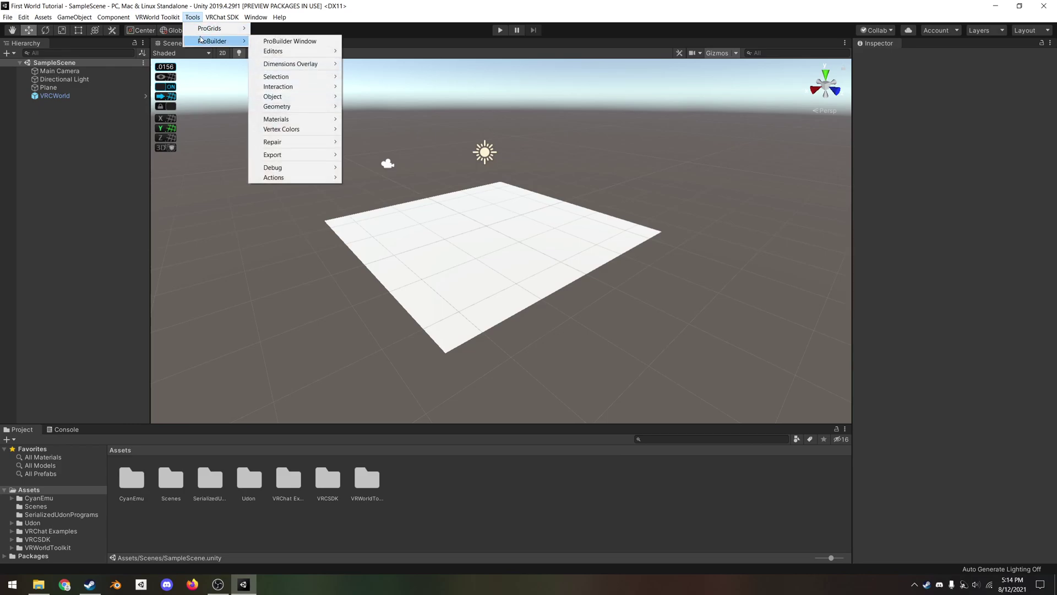
click(274, 44)
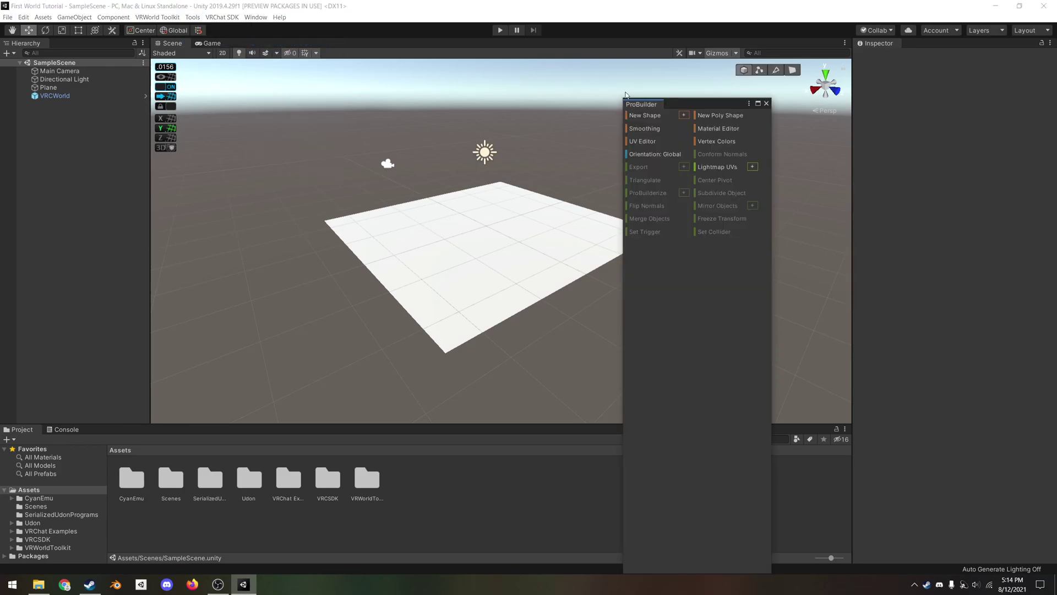
- Dock the ProBuilder window between the Scene view and the Inspector and switch it to icon mode
drag(642, 104, 782, 147)
drag(619, 144, 718, 144)
drag(715, 252, 705, 250)
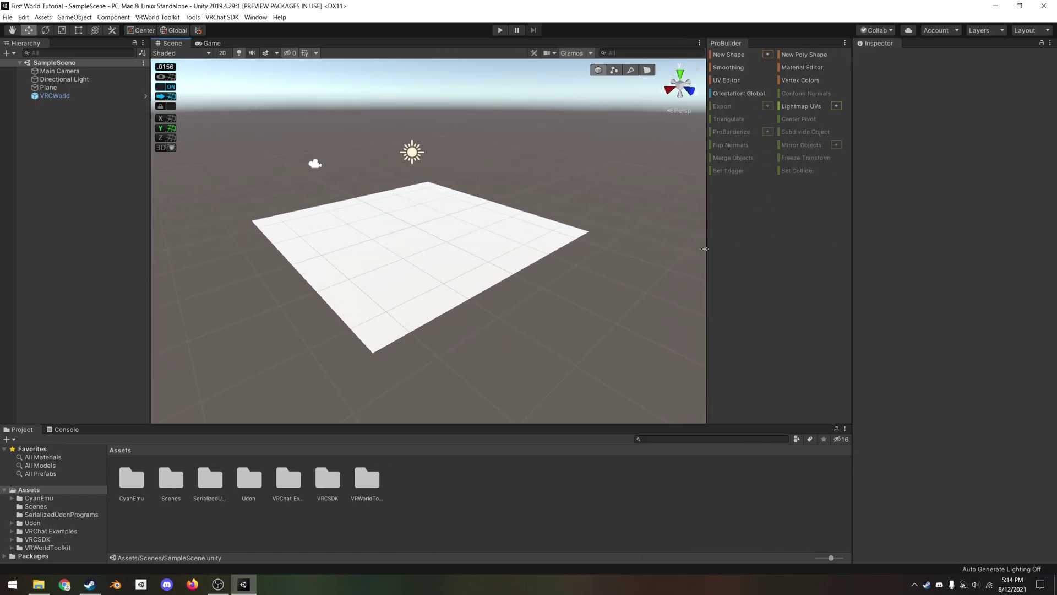
right_click(733, 49)
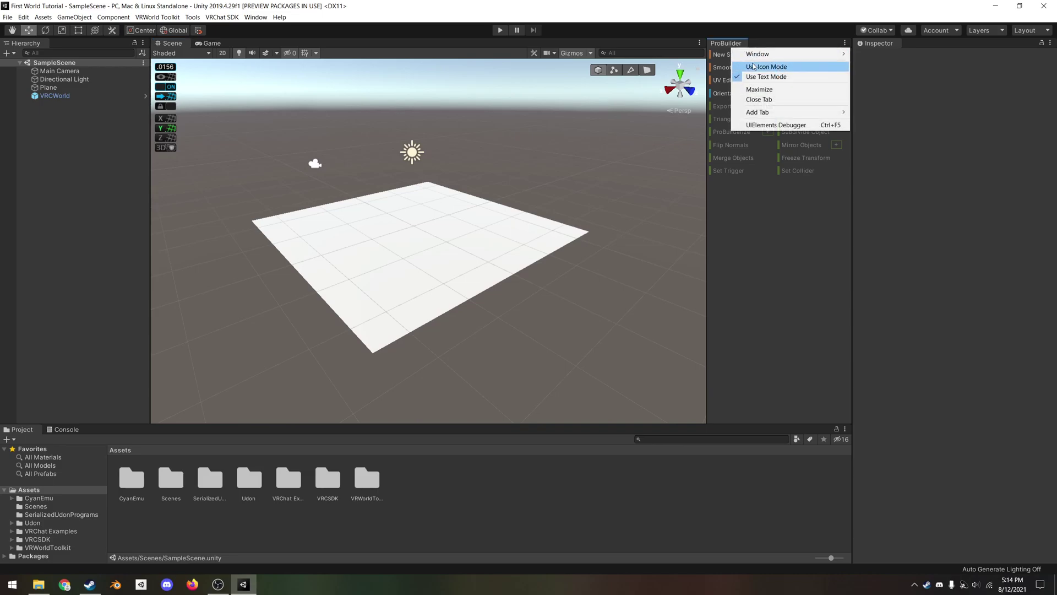
click(757, 67)
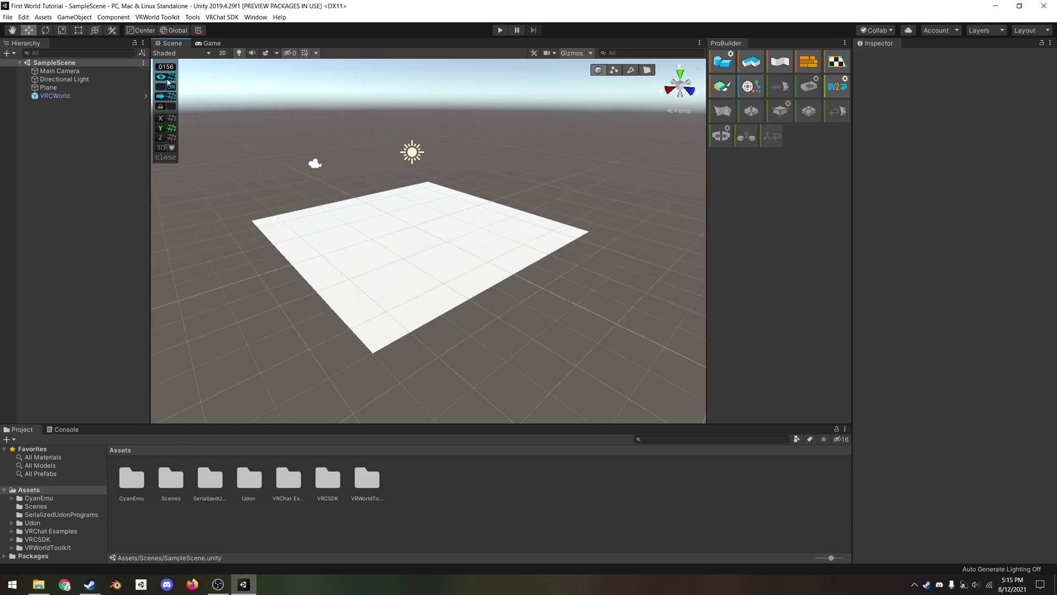
- Try the Z grid plane and return to Y, then toggle ProGrids snapping off and back on
click(171, 137)
click(171, 128)
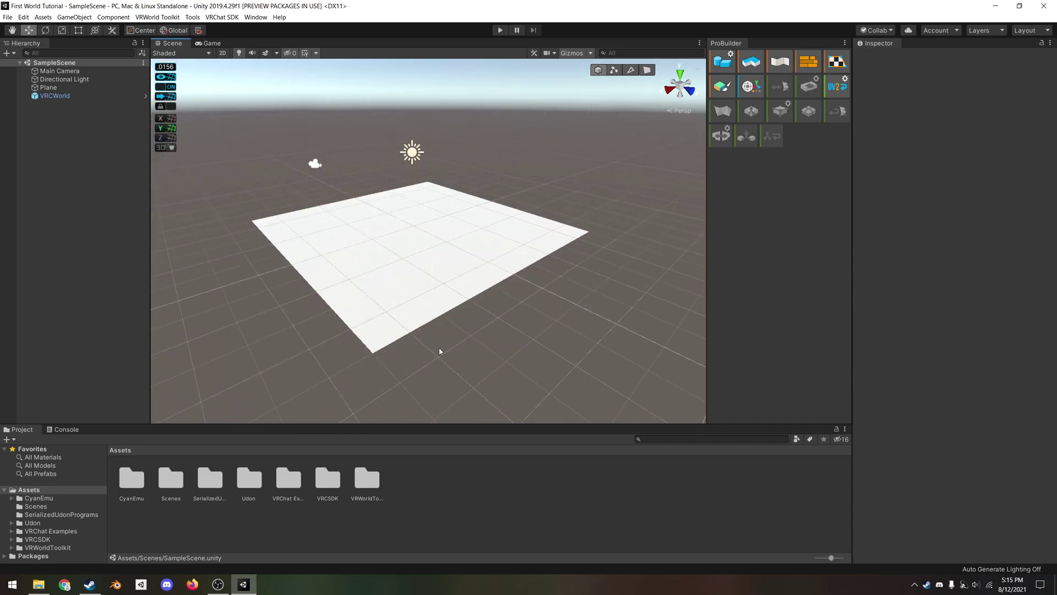
click(168, 88)
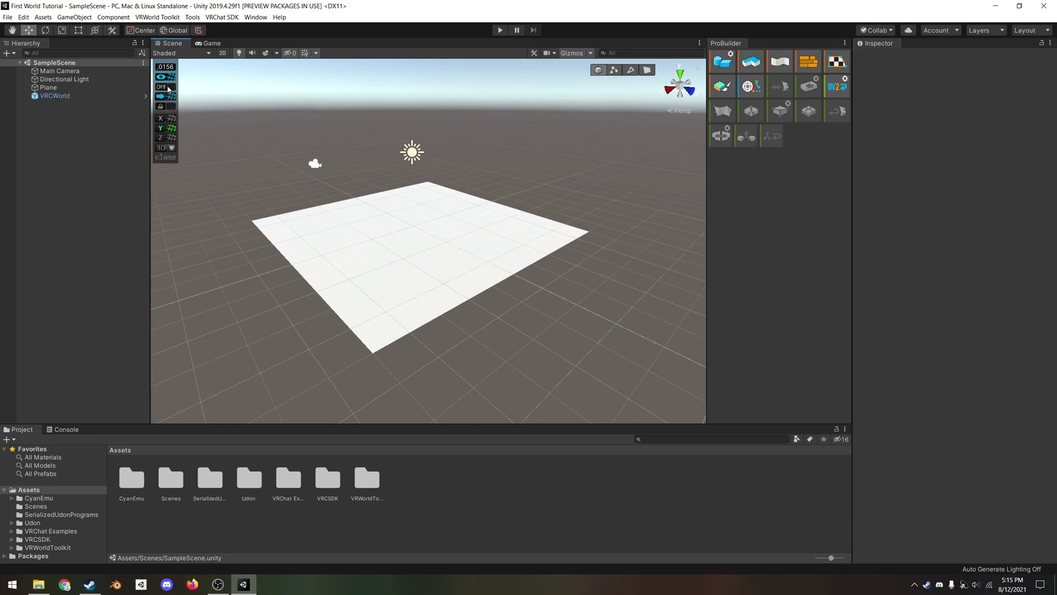
click(168, 88)
- Select the plane and move it to X -0.3125, Z 1.59375 using the small snap increment
click(445, 256)
drag(417, 231, 448, 242)
- Set the ProGrids snap value to 1
click(167, 68)
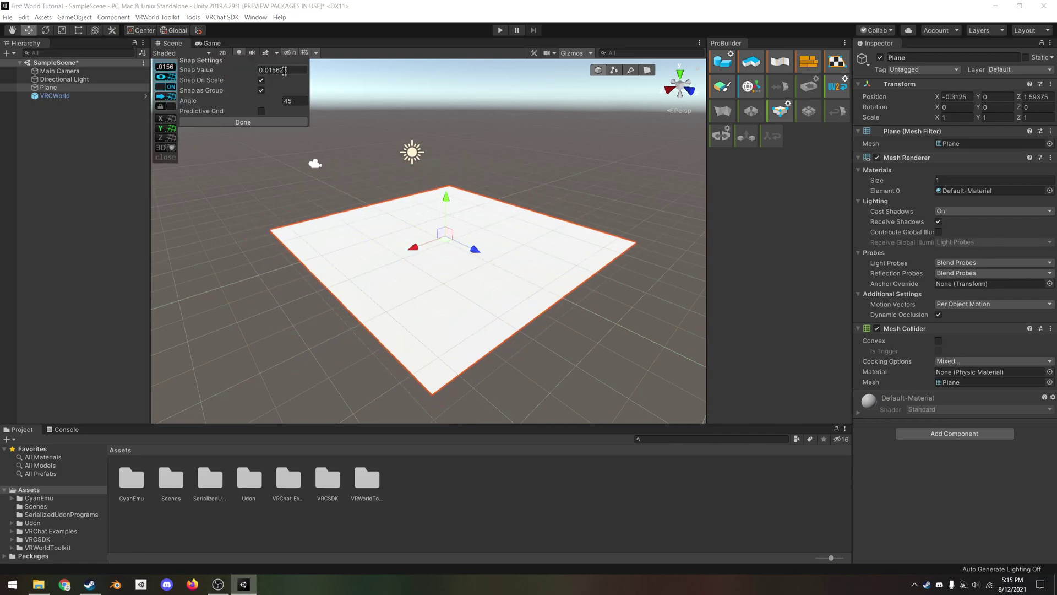
click(291, 69)
text(1)
click(245, 122)
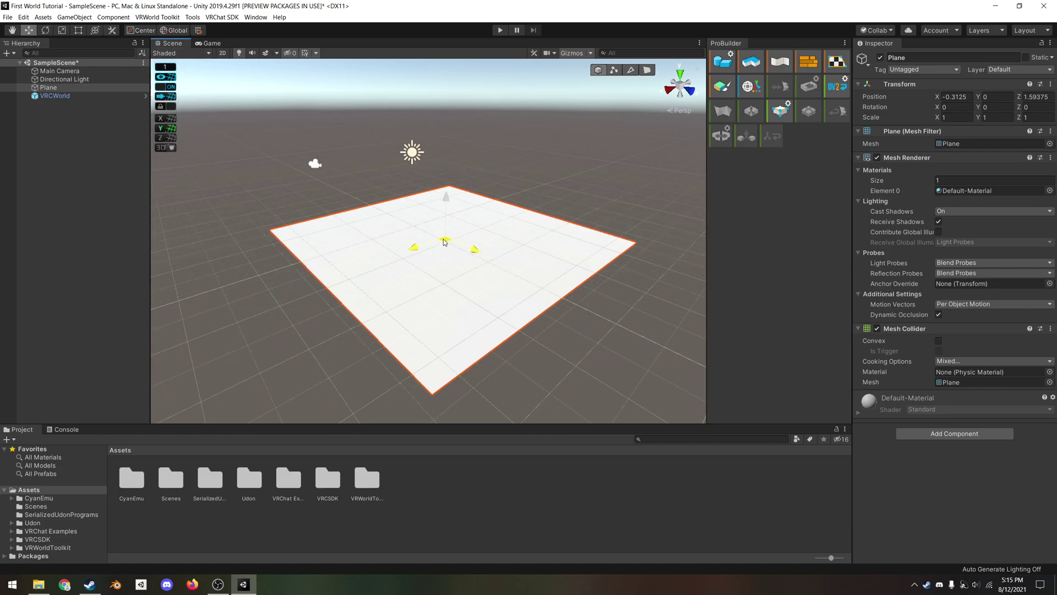
- Snap the plane back to position 0, 0, 0 and delete it from the scene
drag(444, 242, 413, 227)
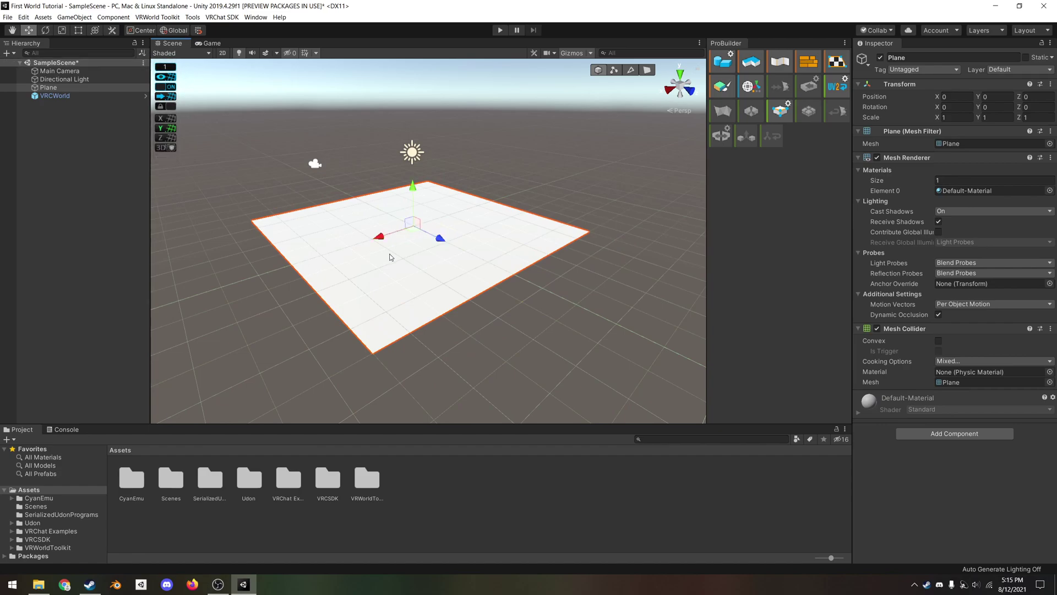
key(Delete)
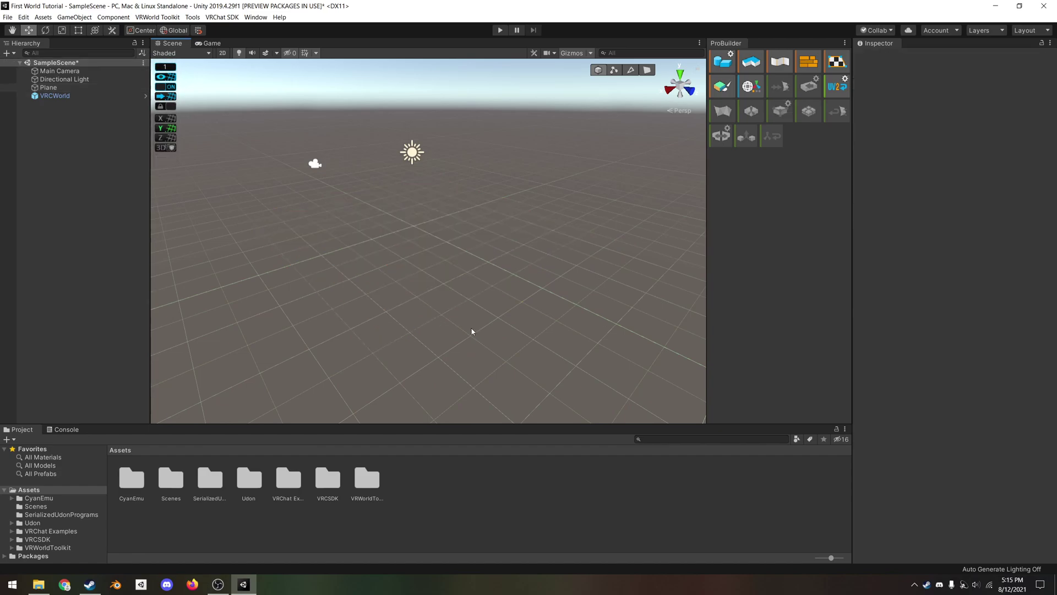
right_drag(472, 330, 428, 269)
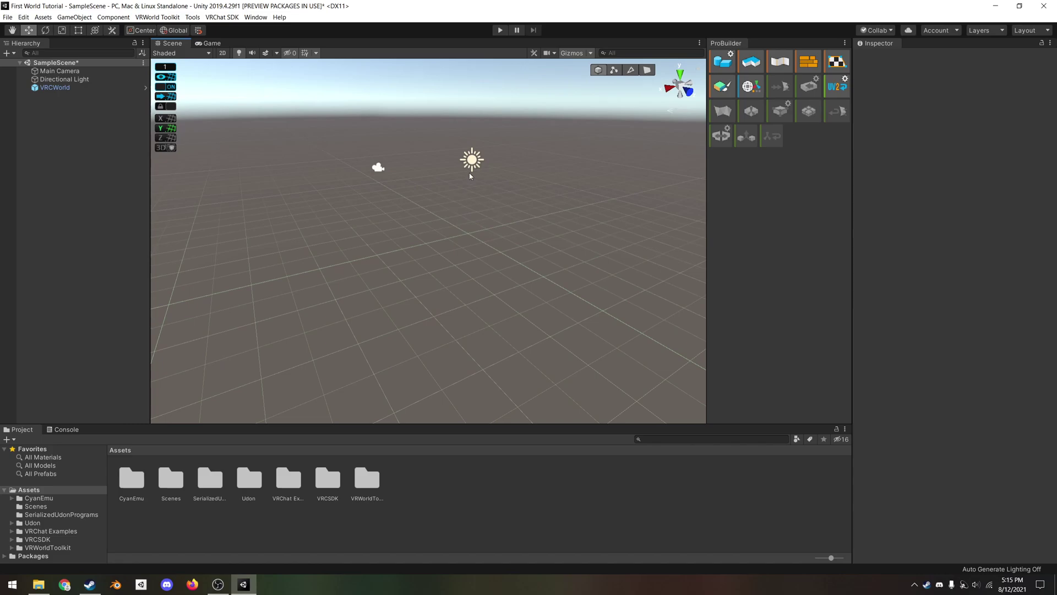
right_drag(524, 270, 538, 274)
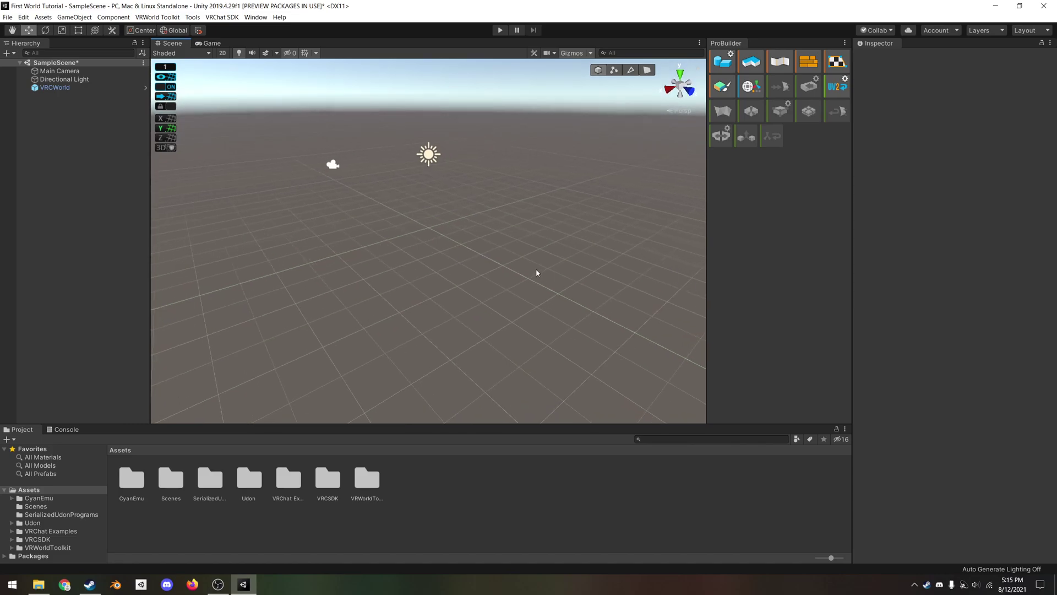
- Build a 1 × 1 × 1 ProBuilder cube with the Shape Tool and close the tool
click(723, 64)
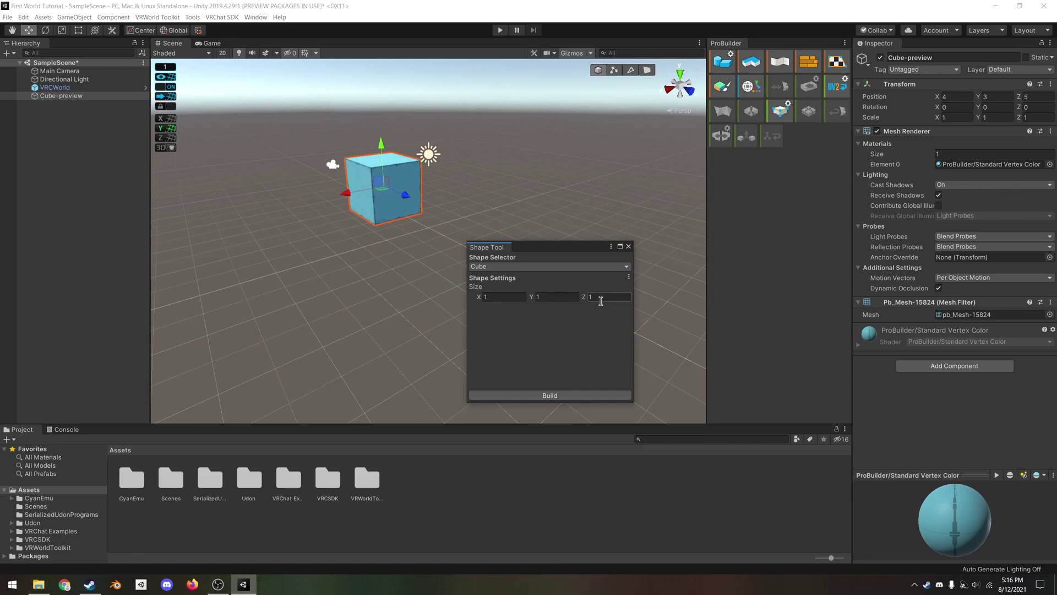
click(550, 395)
click(629, 249)
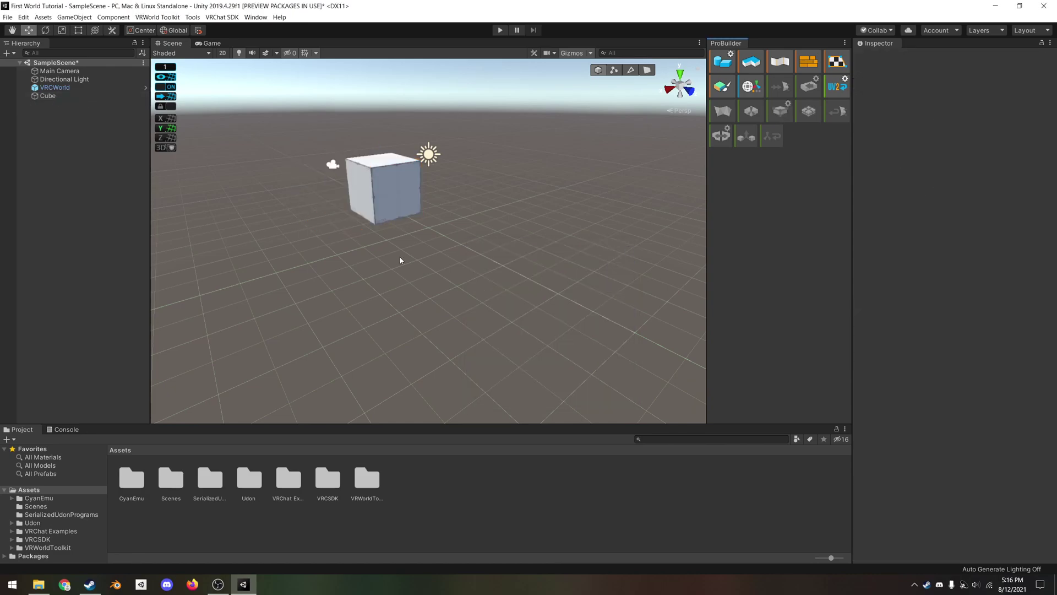
- Select the new cube and reset its position to 0, 0, 0
middle_drag(401, 260, 506, 313)
click(508, 261)
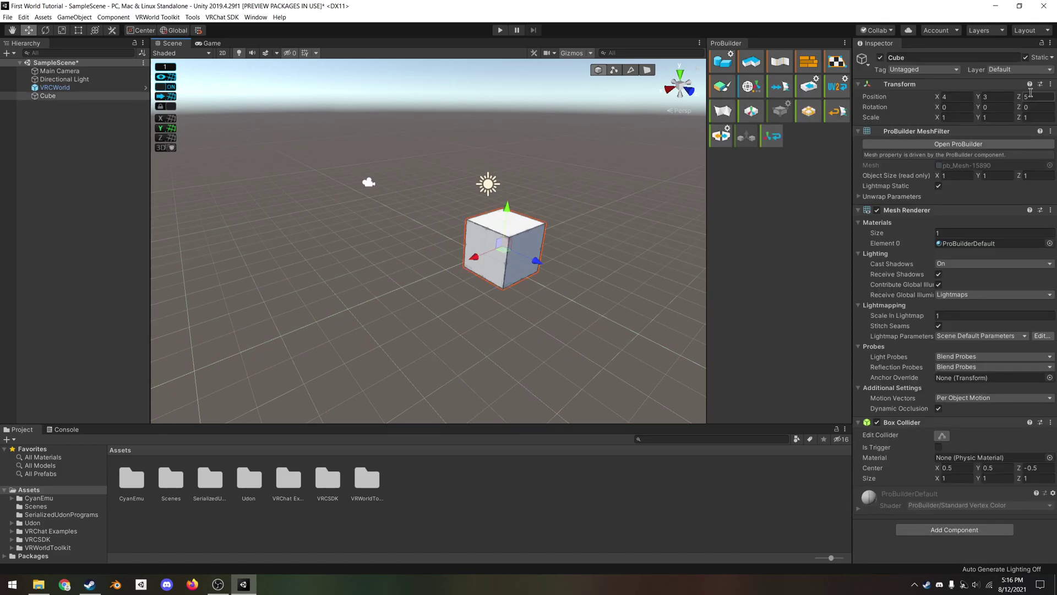
click(1050, 84)
click(974, 94)
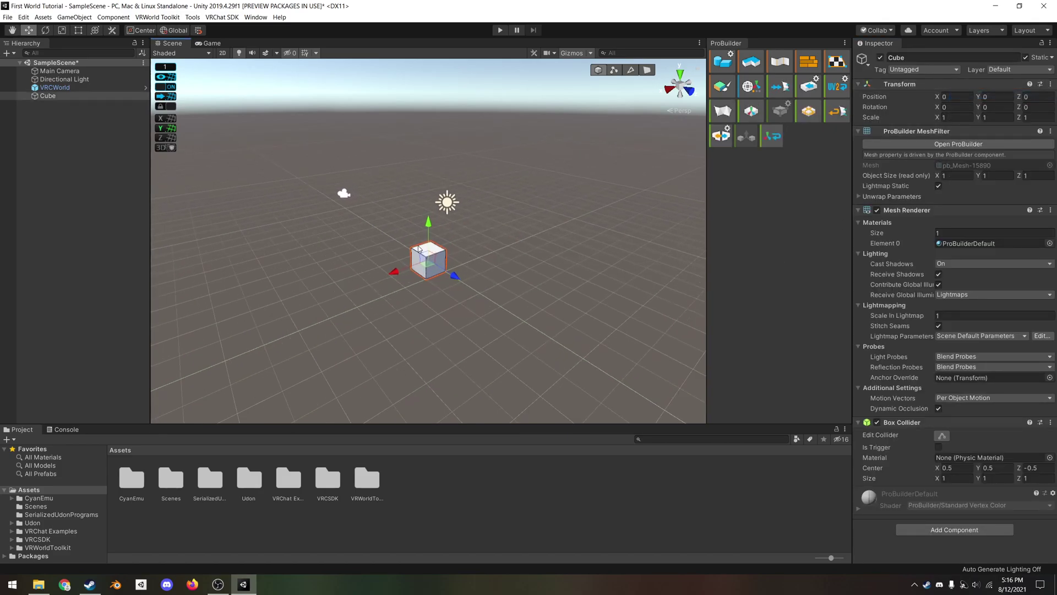
- Toggle the cube's transform handle repeatedly between Pivot and Center, ending on Center
scroll(482, 250, up, 5)
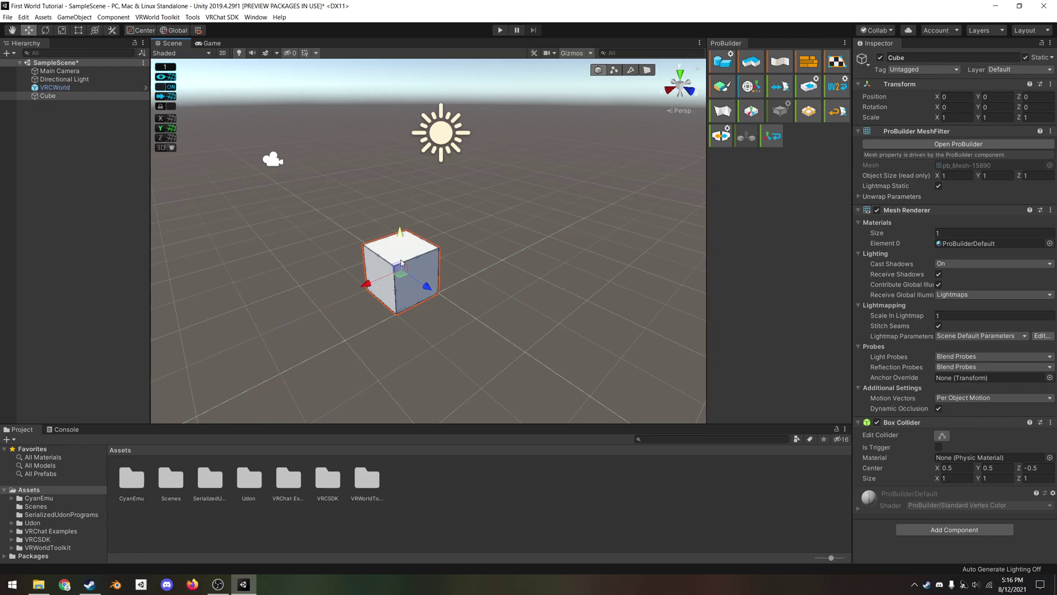
click(141, 31)
click(139, 32)
click(140, 31)
click(139, 31)
click(140, 31)
click(140, 31)
click(140, 32)
click(140, 32)
click(140, 32)
click(140, 32)
- Move the cube across the ground plane to X 0, Z 1
drag(402, 275, 439, 290)
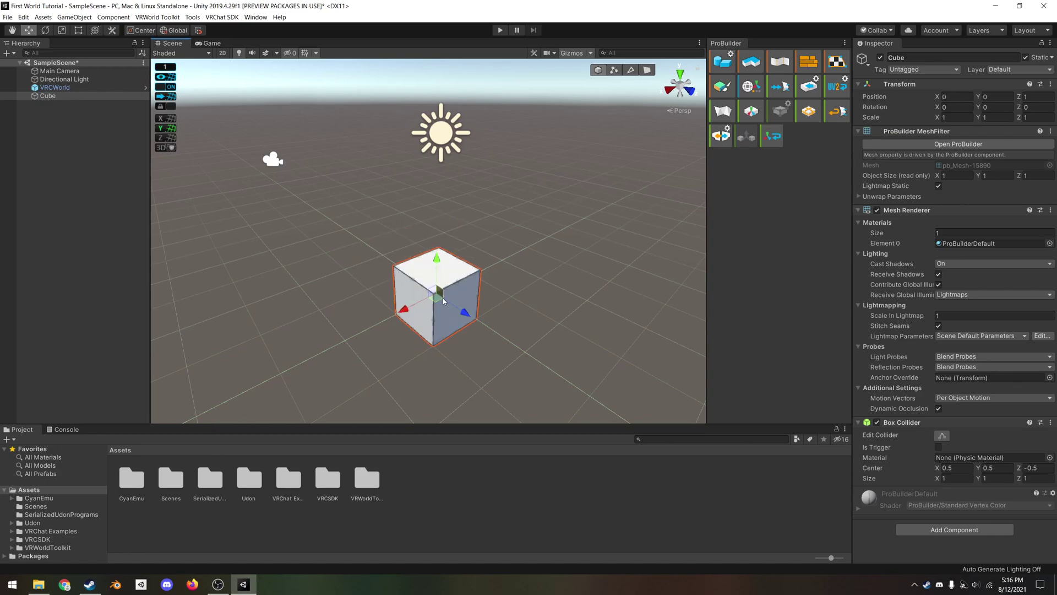
- Try rotating the cube about its corner with the Rotate tool, undo it and return the handle to Center
click(46, 31)
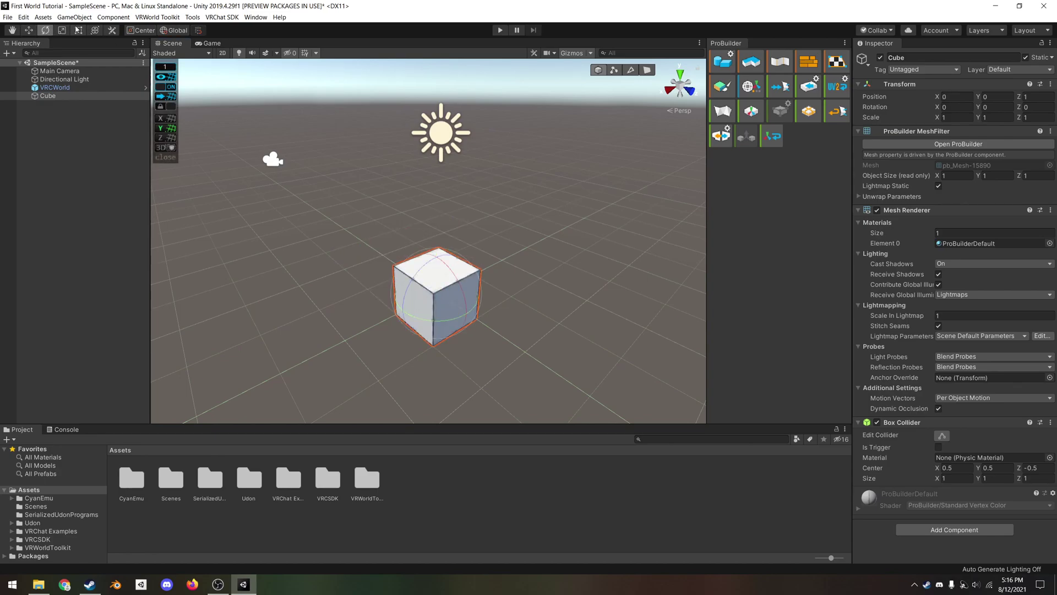
click(146, 31)
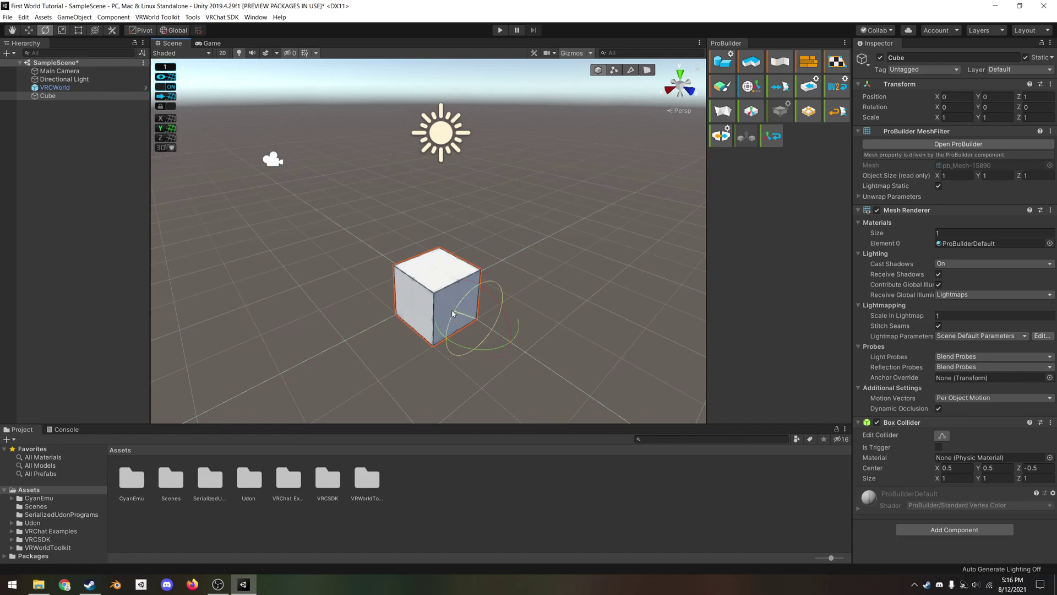
drag(452, 311, 484, 302)
key(ctrl+z)
click(141, 31)
key(ctrl+z)
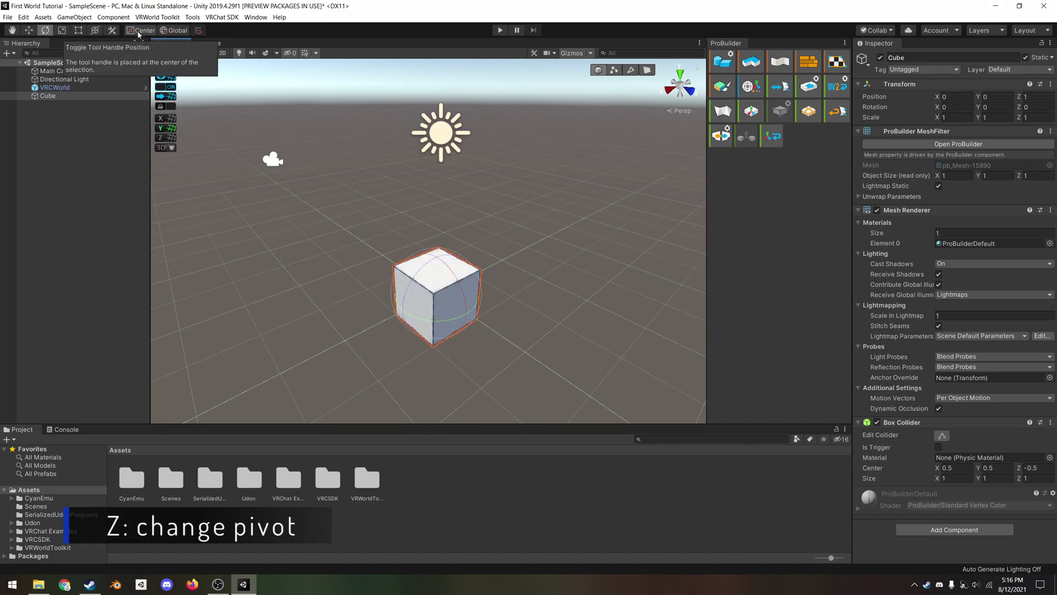
- Switch to the Move tool, set the cube's transform handle to Pivot and frame the cube
key(w)
middle_drag(487, 302, 425, 166)
key(z)
key(f)
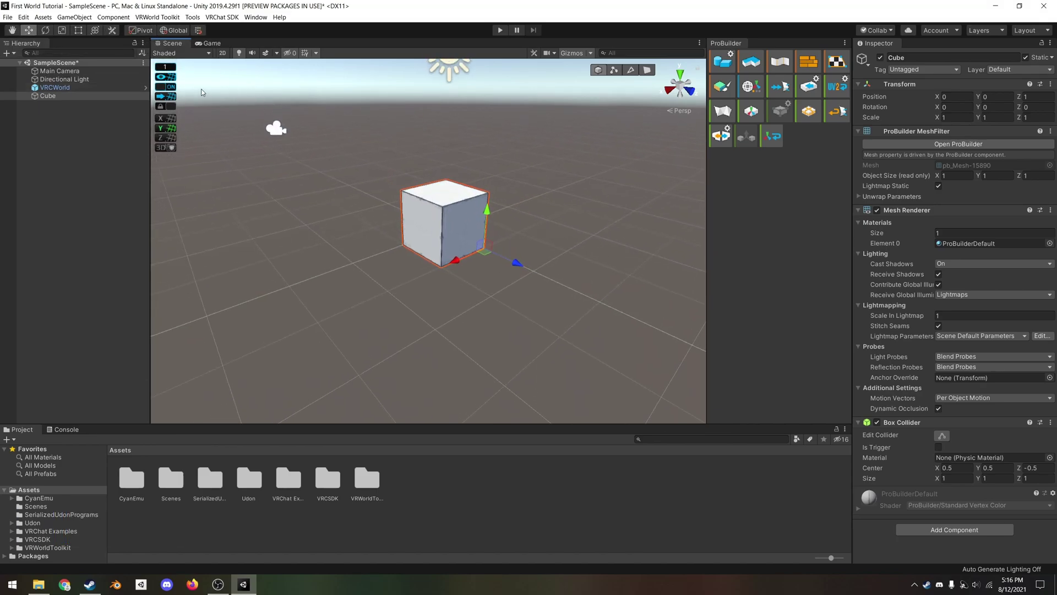
- Set the ProGrids snap value to .125 and lower the cube to Y -0.125
click(168, 68)
text(.125)
scroll(465, 157, up, 6)
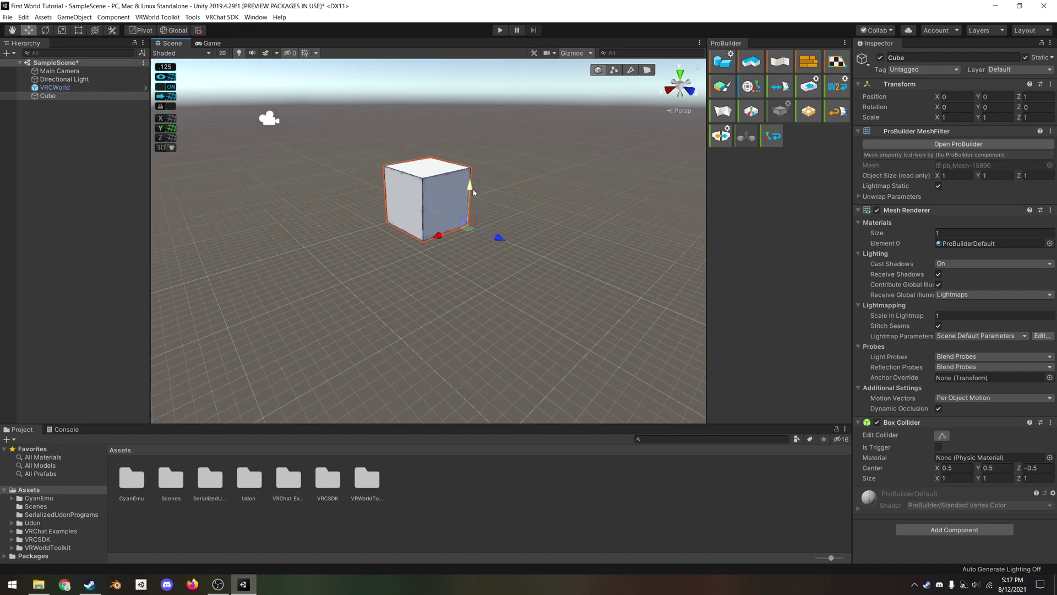
scroll(465, 157, down, 5)
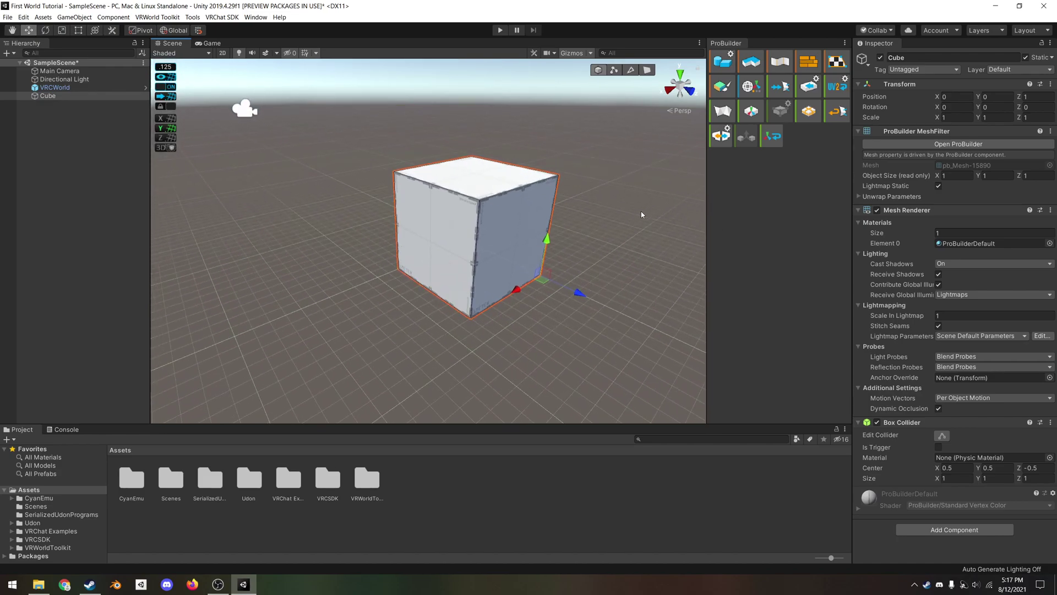
drag(547, 245, 545, 261)
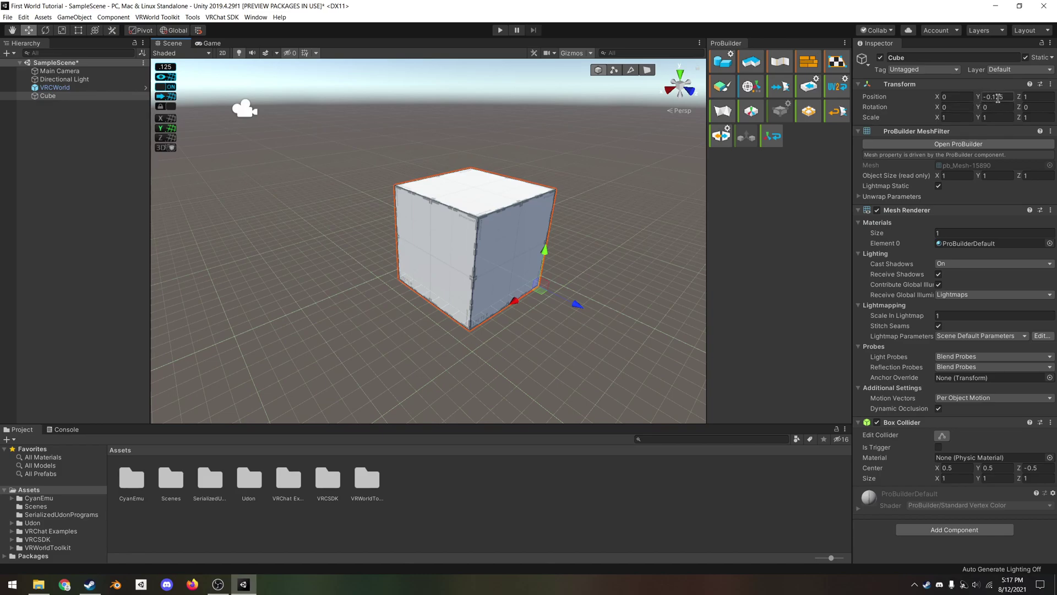
middle_drag(559, 337, 486, 337)
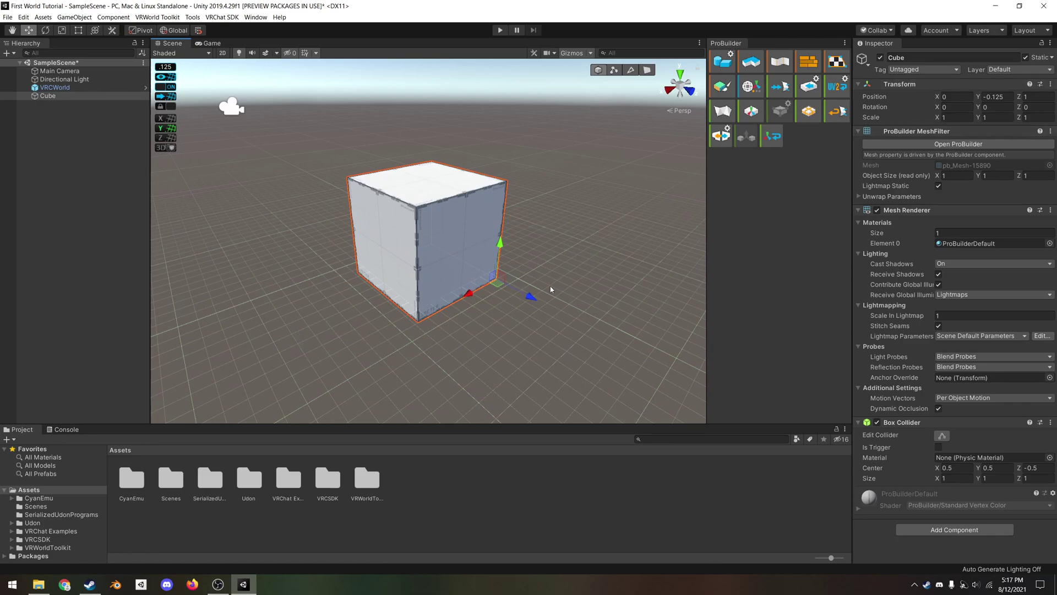
middle_drag(551, 289, 531, 330)
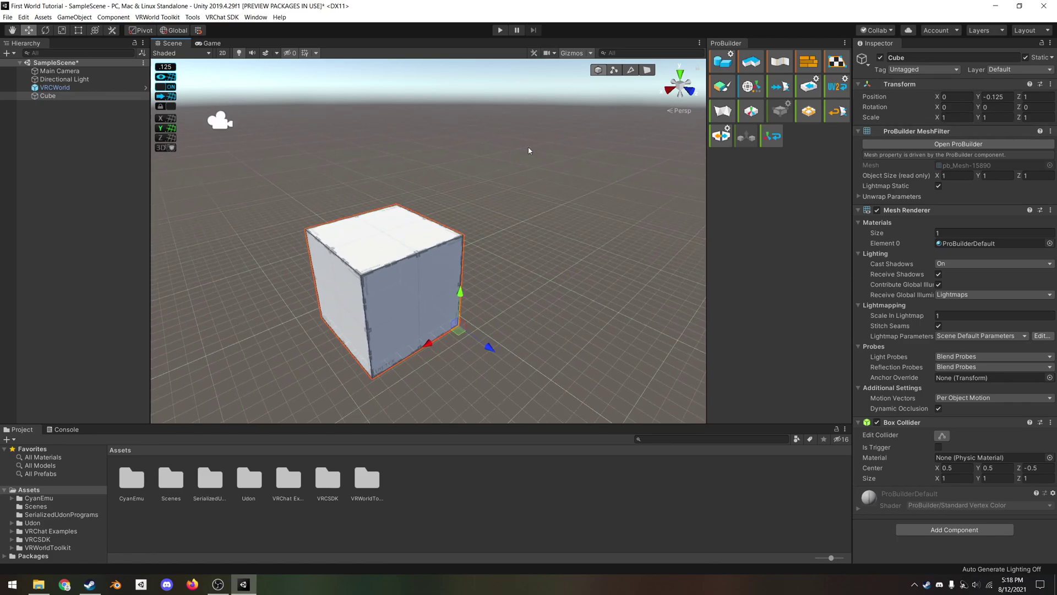
- Try out object selection on the scene's camera and empty space, ending on the cube
middle_drag(528, 150, 579, 128)
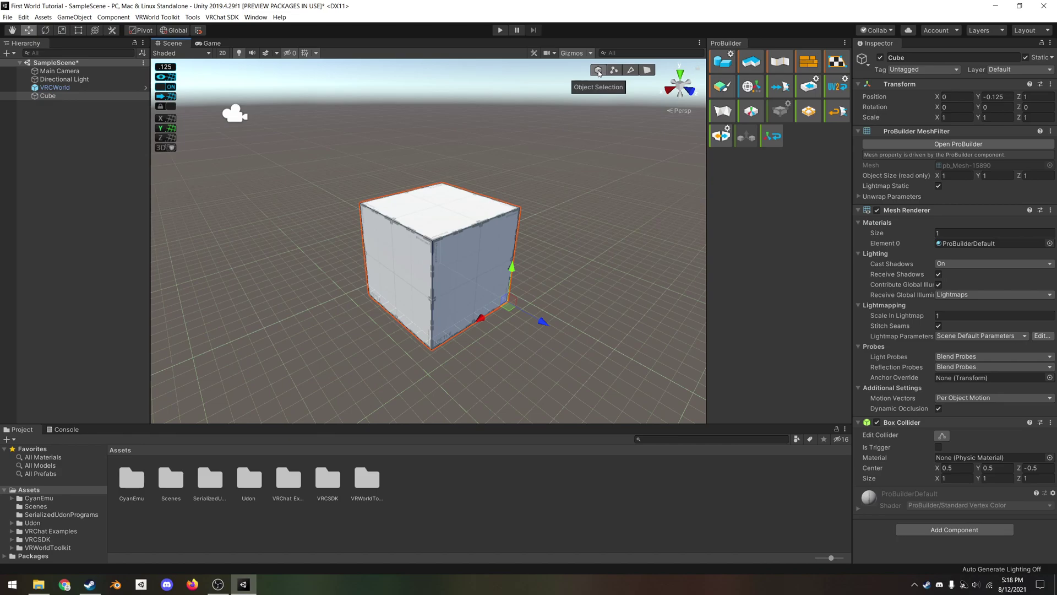
click(236, 114)
click(628, 137)
click(496, 226)
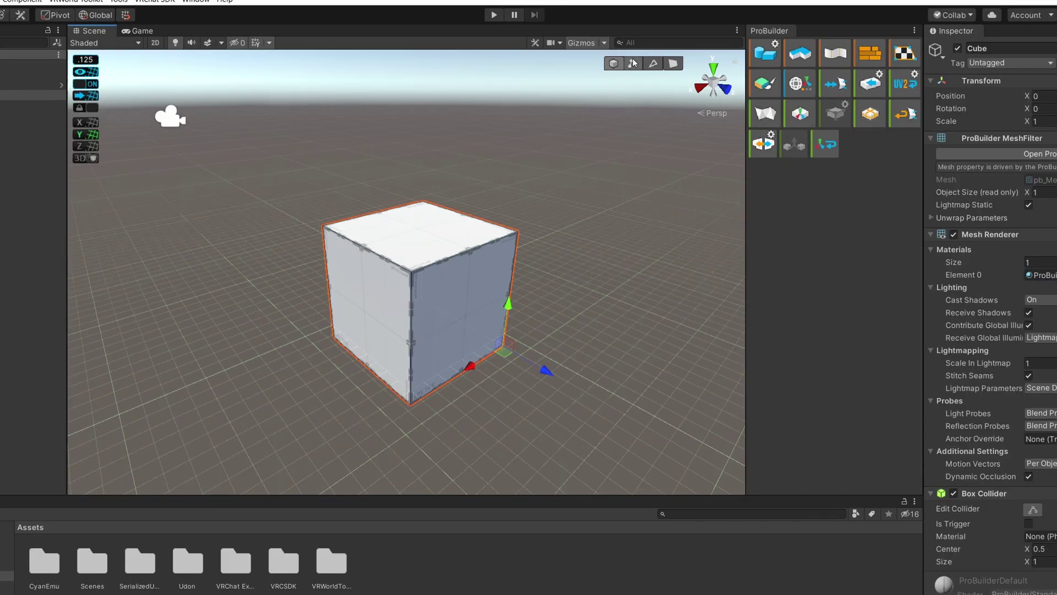
- Switch to vertex selection and pick the cube's upper corner vertices one after another
click(634, 62)
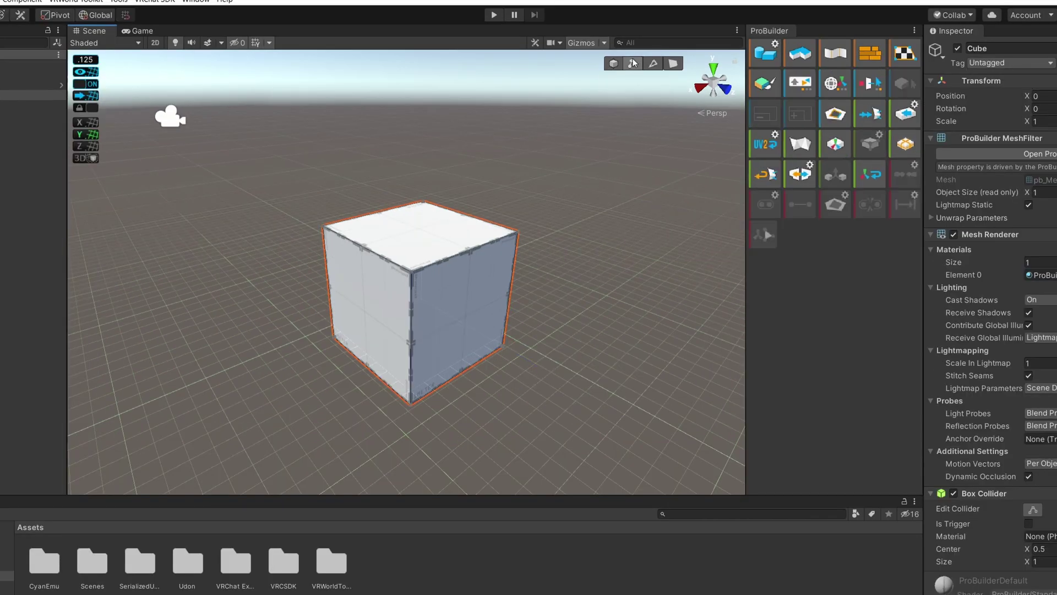
click(422, 202)
click(324, 225)
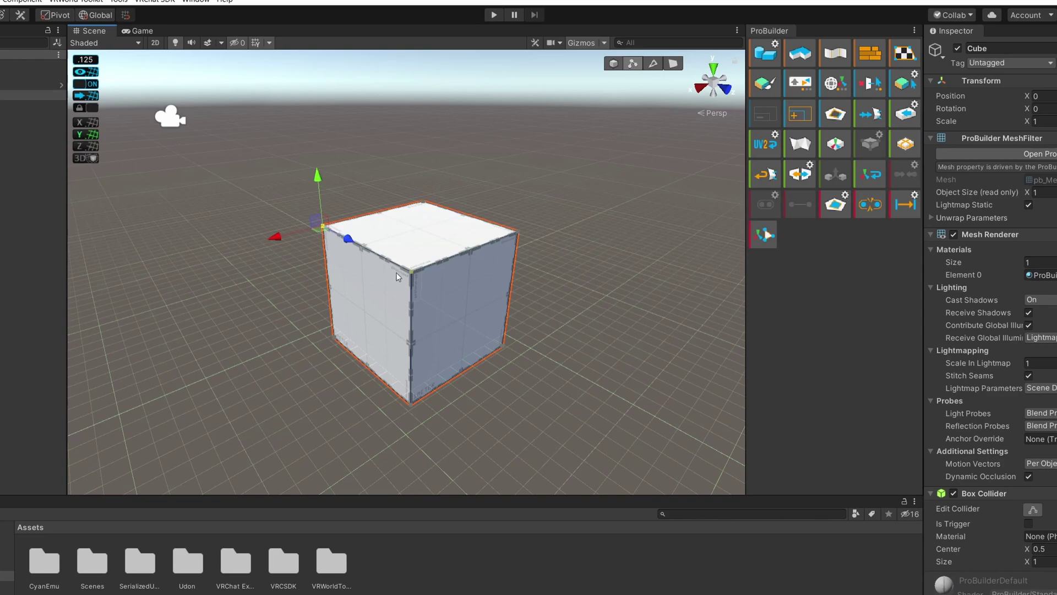
click(410, 269)
click(517, 233)
- Switch to edge selection and pick several of the cube's upper edges one after another
click(655, 62)
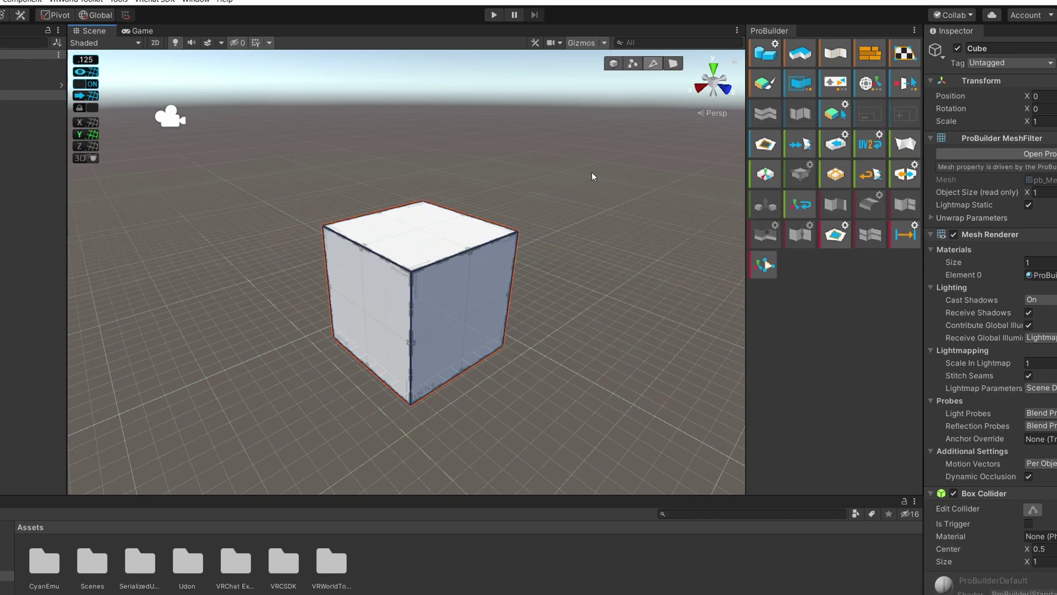
click(392, 215)
click(367, 248)
click(471, 217)
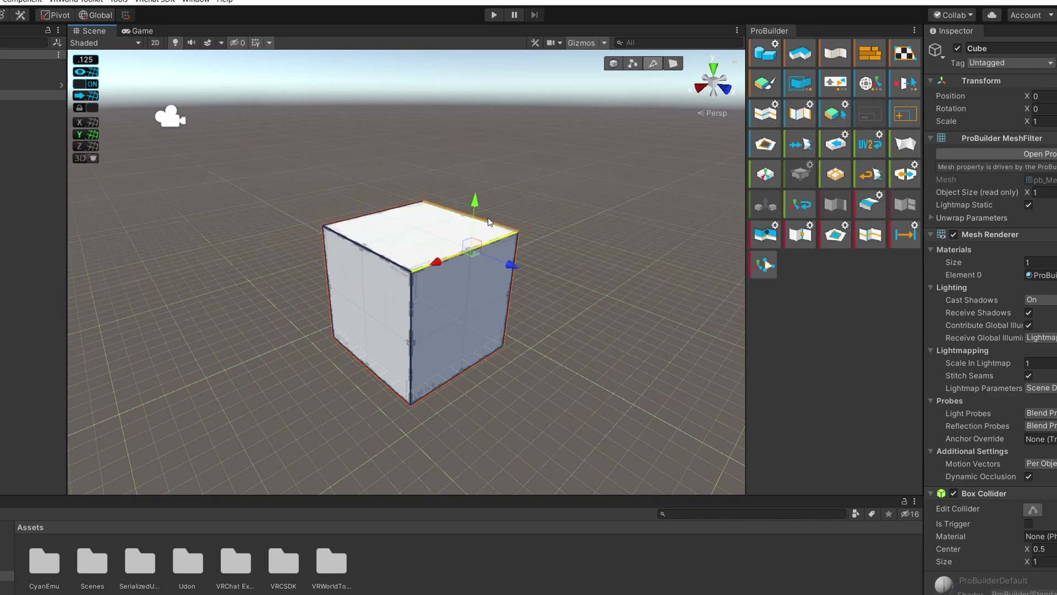
- Switch to face selection and pick the cube's top and two visible side faces in turn
click(673, 63)
click(468, 230)
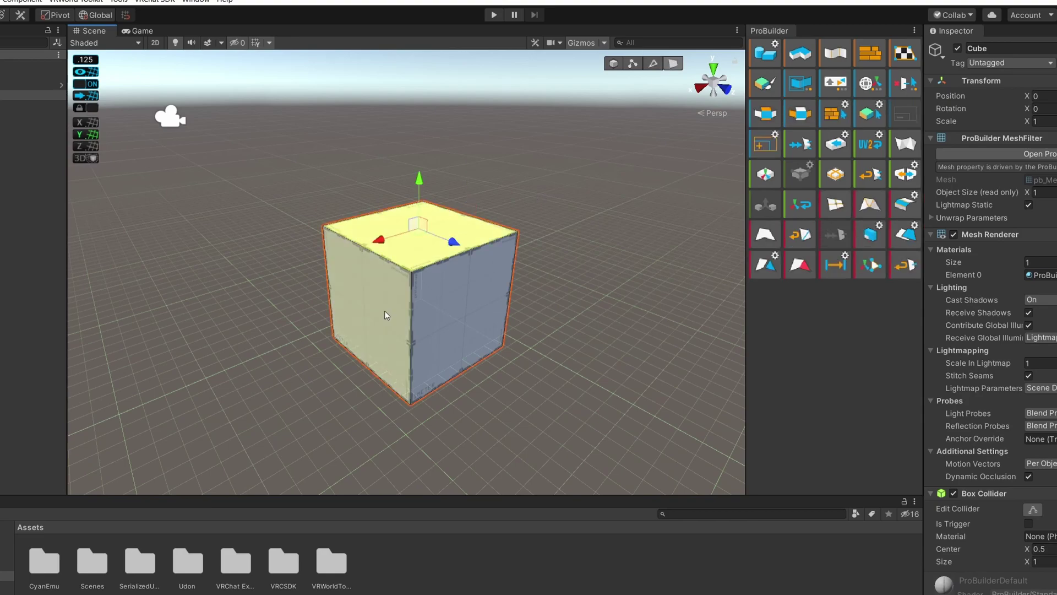
click(385, 310)
click(451, 247)
click(369, 297)
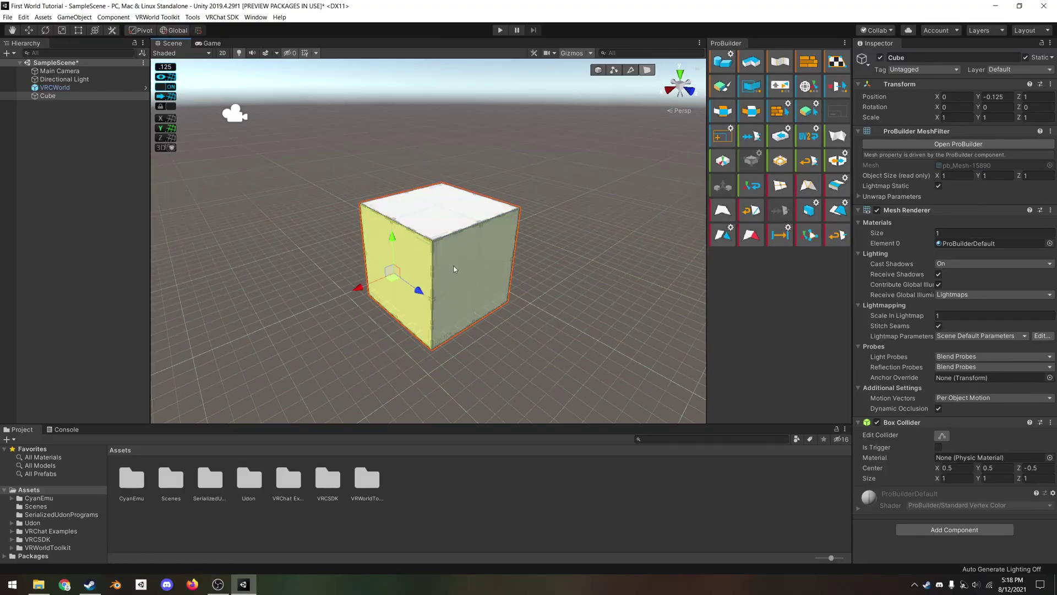
click(413, 245)
click(372, 293)
click(453, 261)
click(458, 210)
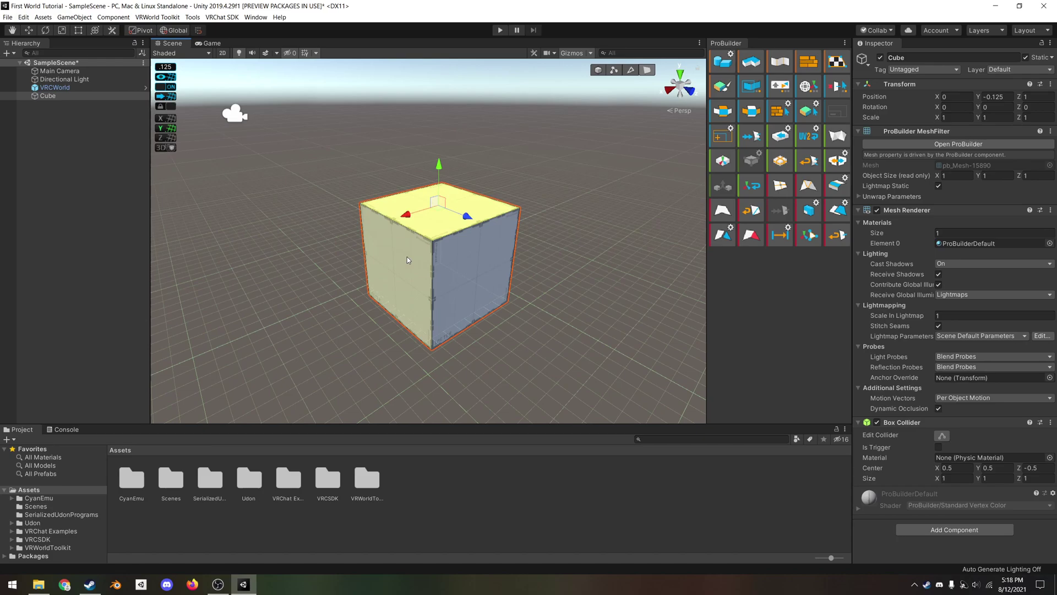
click(407, 257)
click(447, 264)
click(414, 266)
click(424, 220)
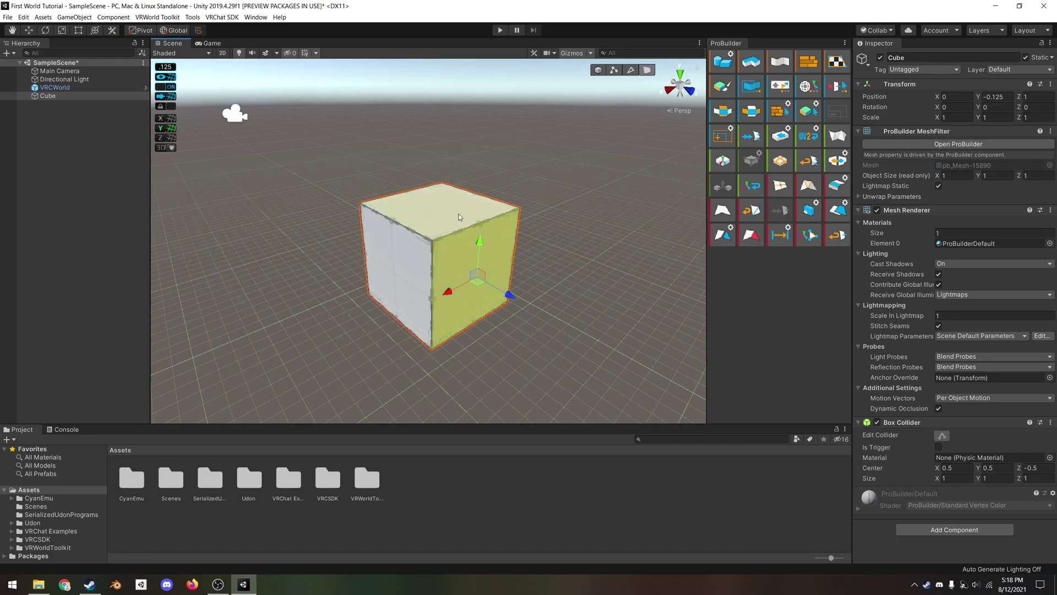
click(406, 251)
click(447, 229)
click(405, 264)
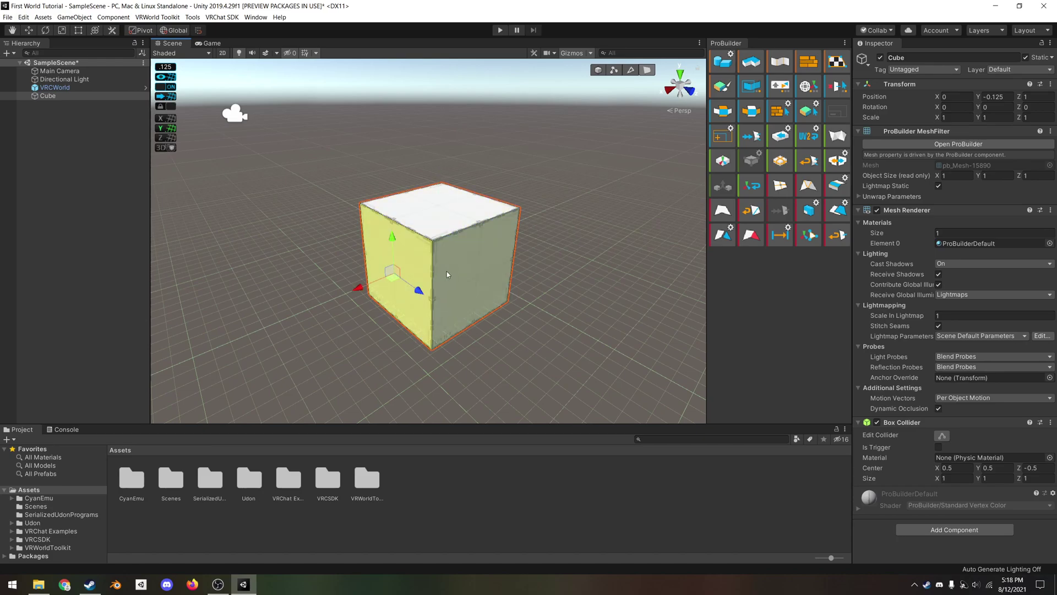
click(468, 258)
click(454, 216)
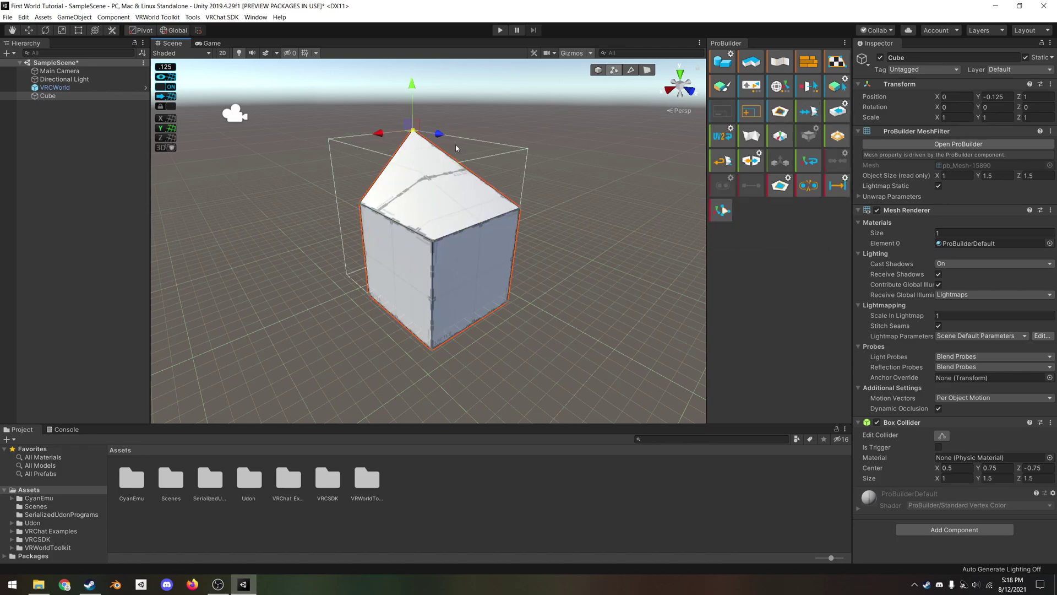
- Undo the move of the cube's rear top vertex, try moving it again and undo that too
key(ctrl+z)
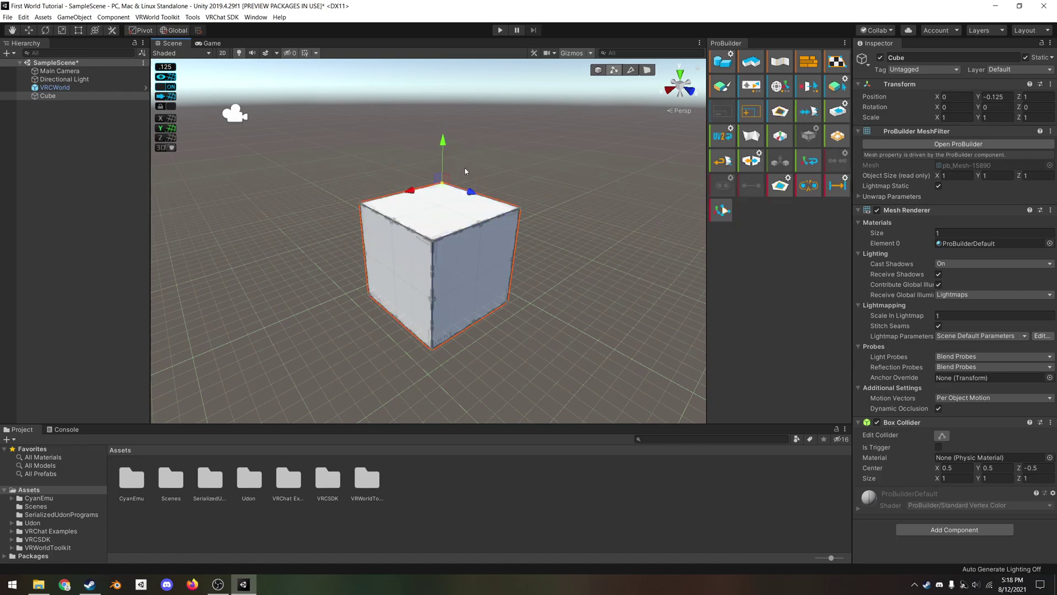
mouse_move(448, 183)
mouse_down()
mouse_move(433, 101)
mouse_move(407, 123)
mouse_move(484, 174)
mouse_move(439, 148)
mouse_move(397, 201)
mouse_move(442, 195)
mouse_move(439, 172)
mouse_up()
key(ctrl+z)
- In face selection, lower the cube's top face until the cube is 0.125 high
click(647, 70)
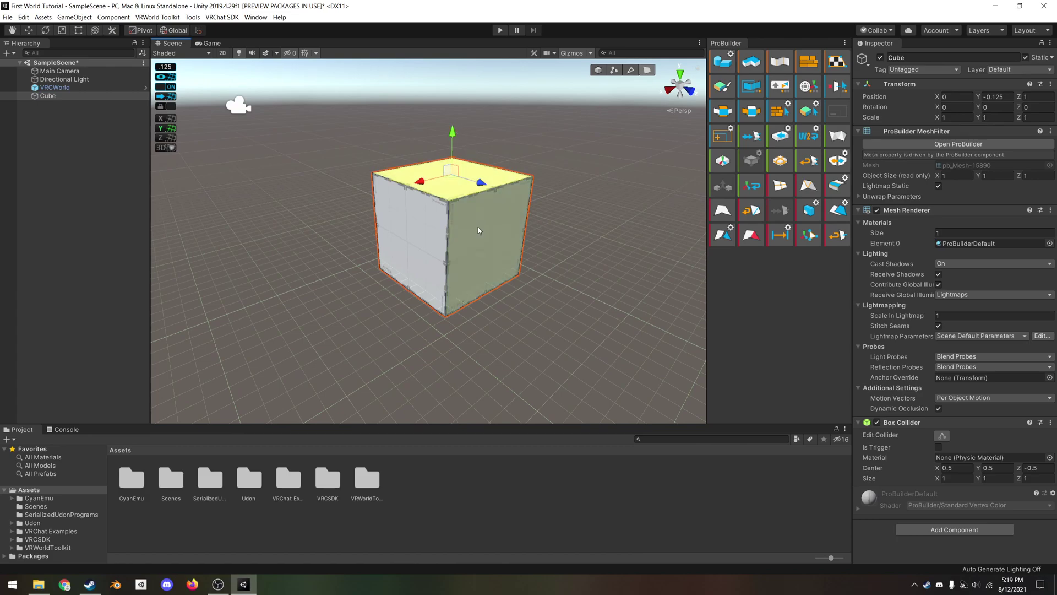
scroll(478, 227, up, 3)
scroll(478, 183, down, 2)
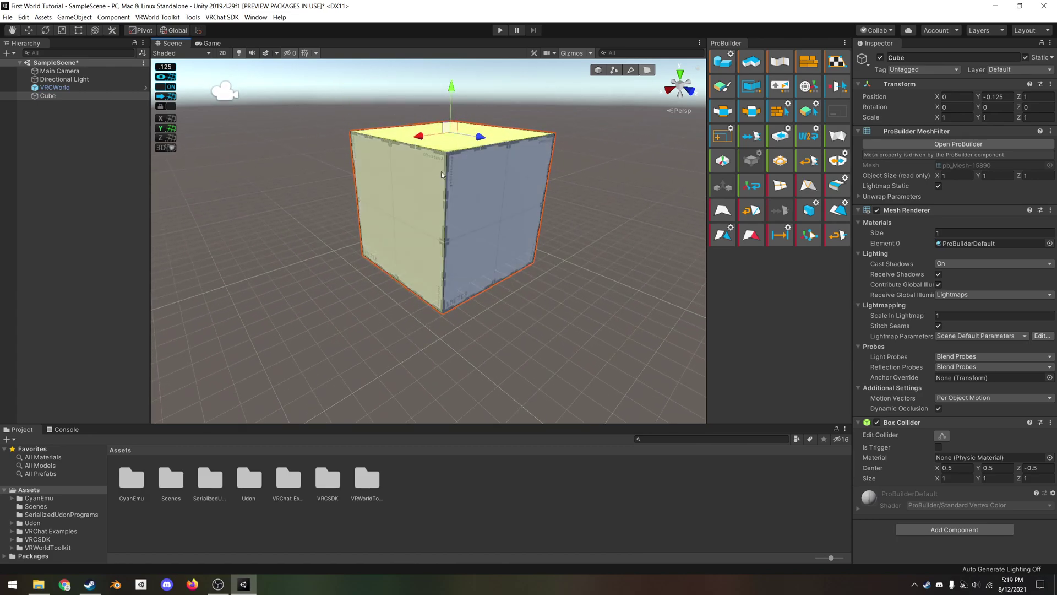
drag(449, 86, 436, 209)
- With a grid snap of 1, pull the slab's side face along X until it is 6 long
scroll(504, 258, down, 3)
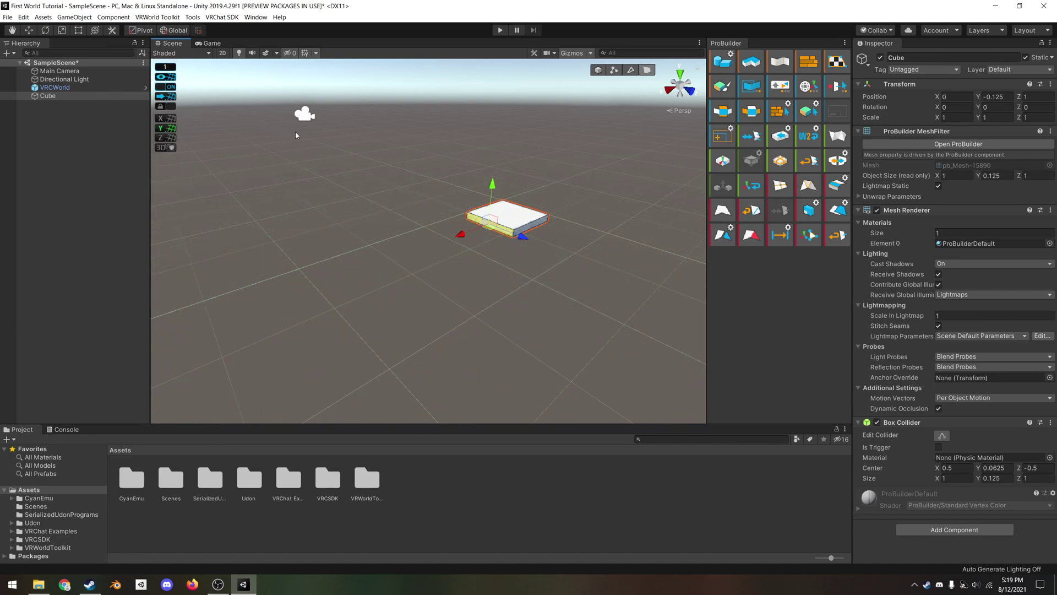
drag(461, 234, 280, 299)
middle_drag(379, 337, 430, 277)
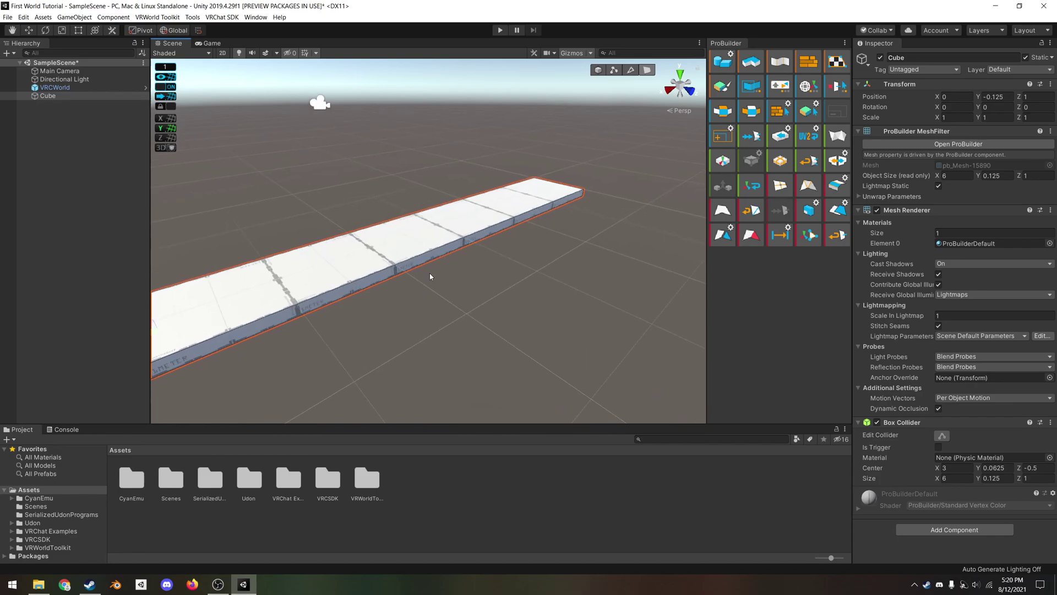
- Select the slab's long side face and pull it along Z until the floor is 4 deep
click(420, 261)
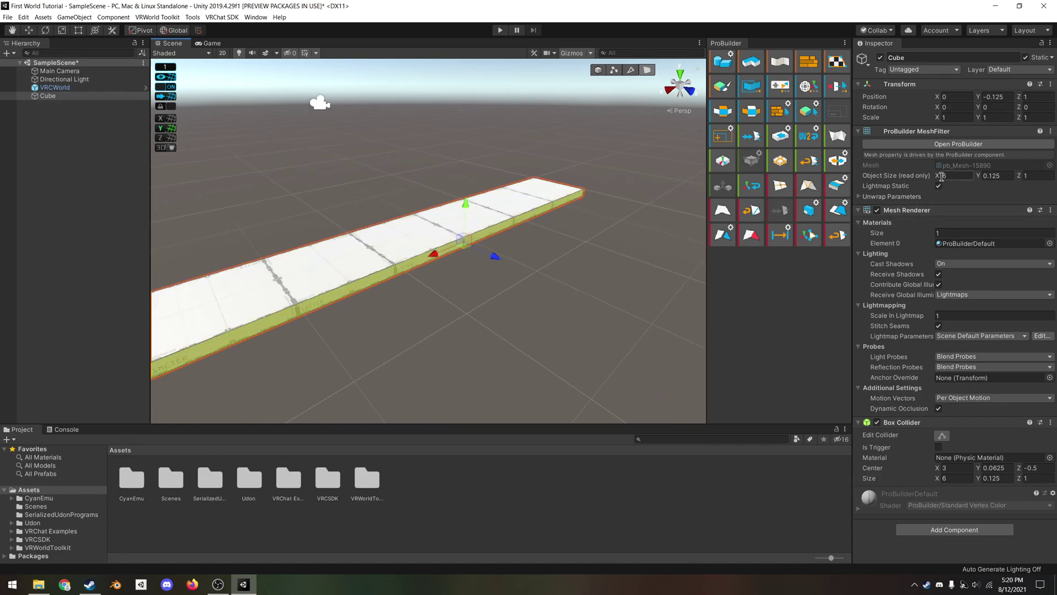
middle_drag(467, 348, 655, 330)
middle_drag(504, 344, 410, 354)
middle_drag(624, 266, 520, 199)
drag(520, 197, 626, 246)
click(663, 273)
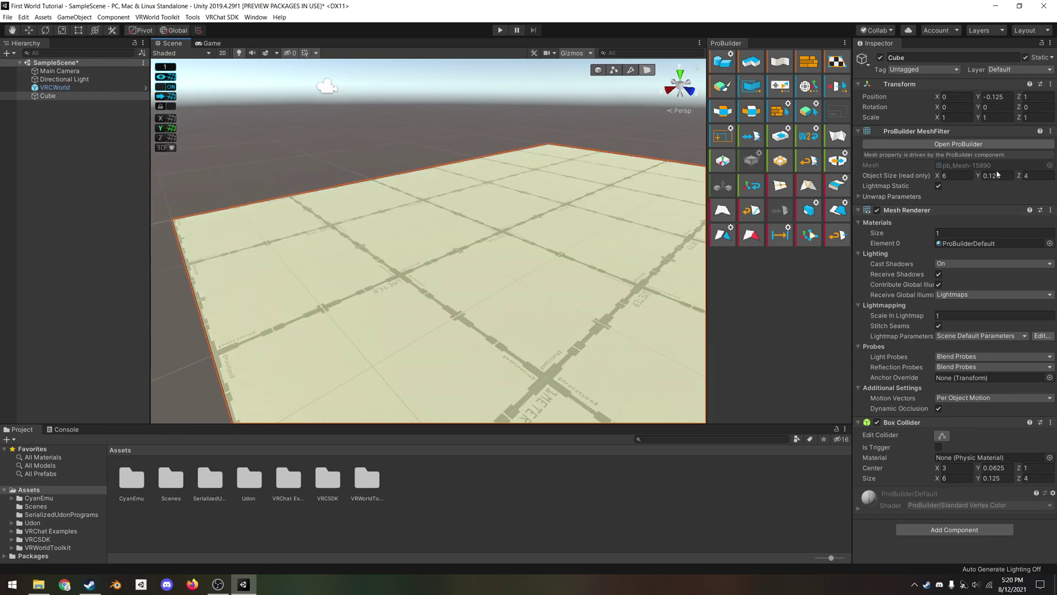
- Deselect the floor slab and examine it from several angles
scroll(429, 315, down, 3)
middle_drag(471, 290, 331, 333)
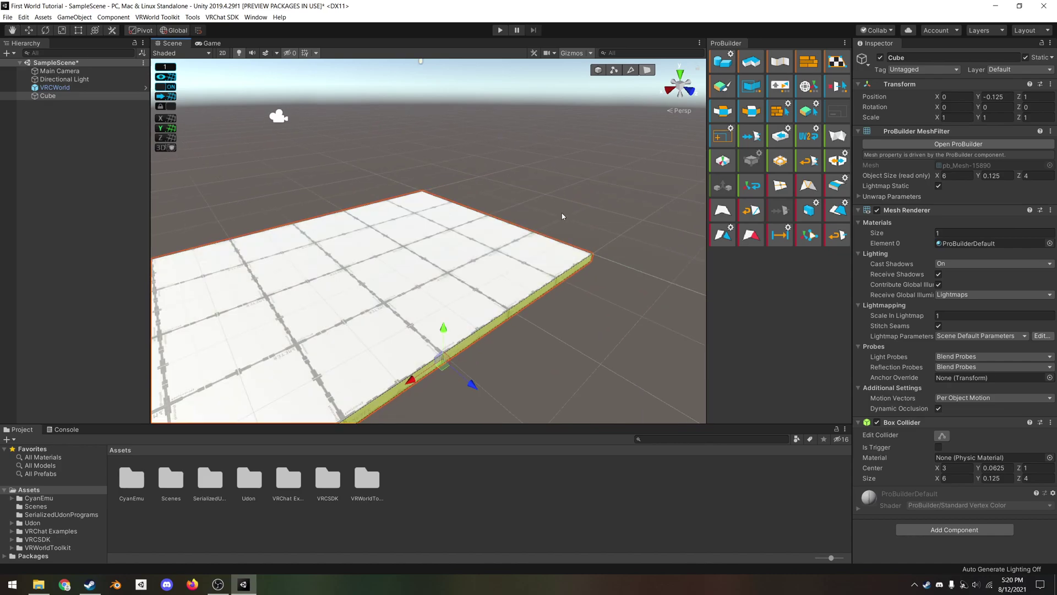
click(581, 150)
right_drag(582, 149, 528, 214)
middle_drag(331, 180, 374, 243)
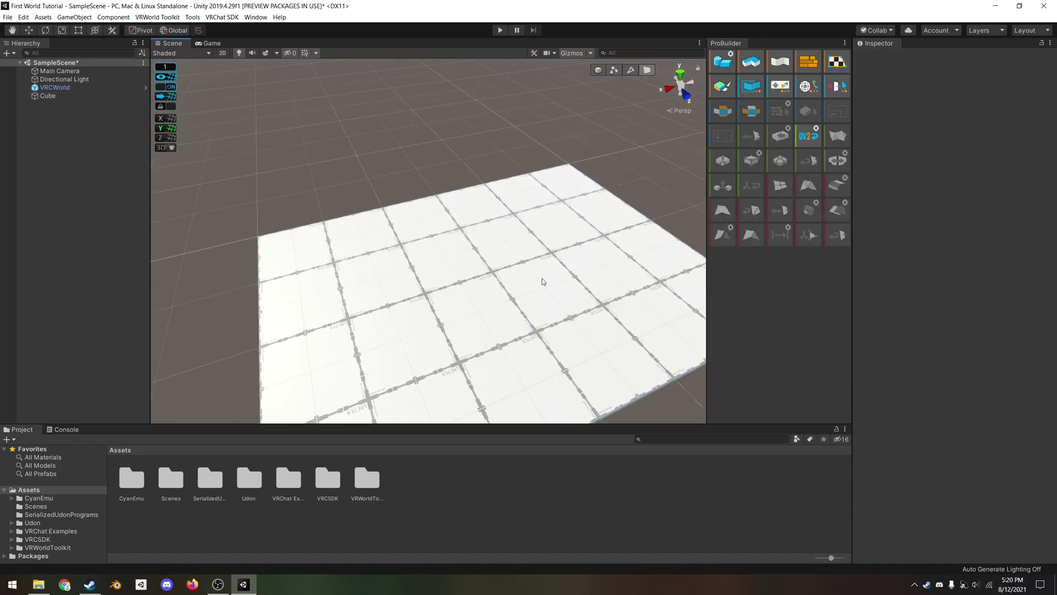
middle_drag(541, 278, 491, 221)
alt+drag(492, 224, 511, 233)
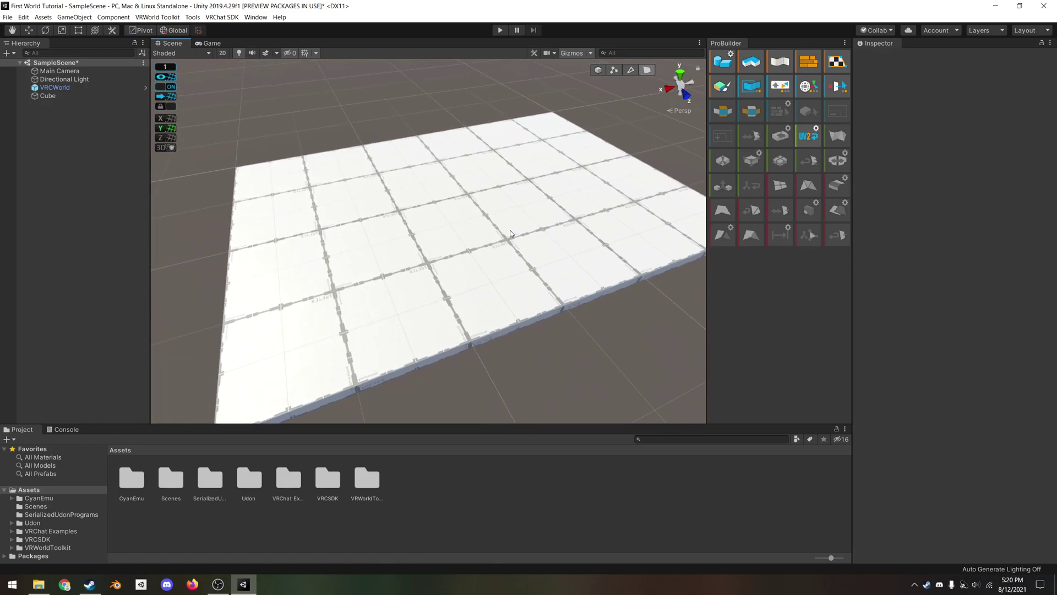
- Create a new 1 × 1 × 1 ProBuilder cube, switch to object selection and raise it to Y 0
right_drag(479, 283, 484, 272)
key(ctrl+shift+k)
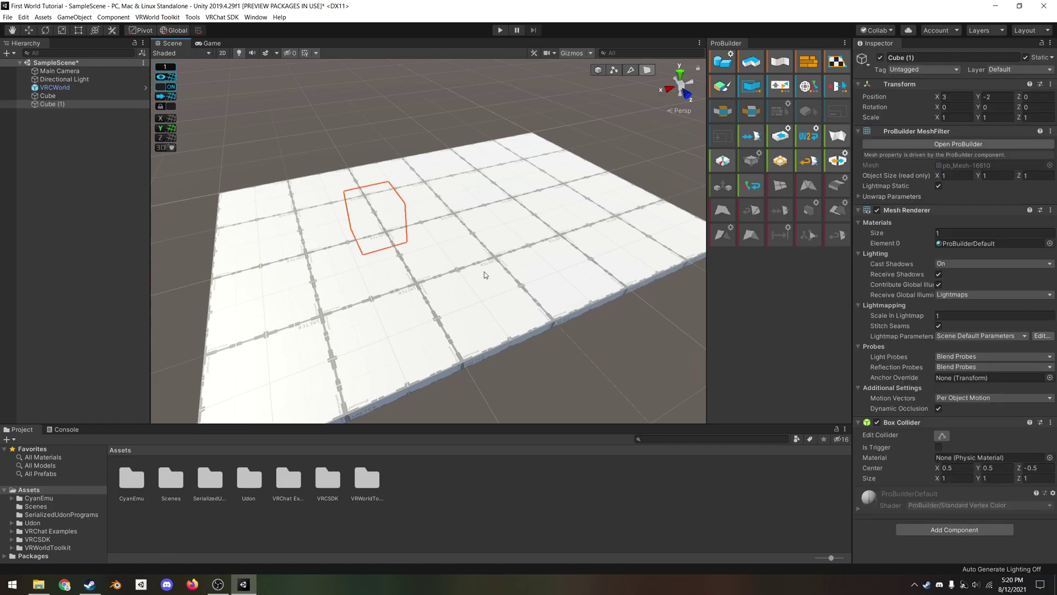
click(599, 71)
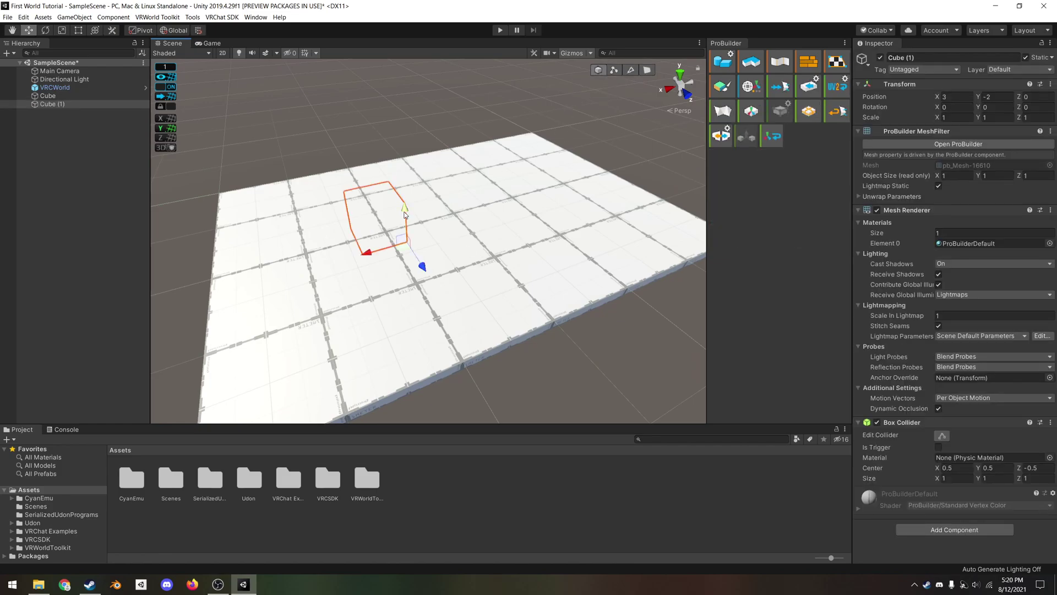
drag(405, 214, 403, 159)
- Move the new cube along X to 0 at the floor's corner and switch to face selection
scroll(432, 219, up, 3)
middle_drag(432, 219, 432, 306)
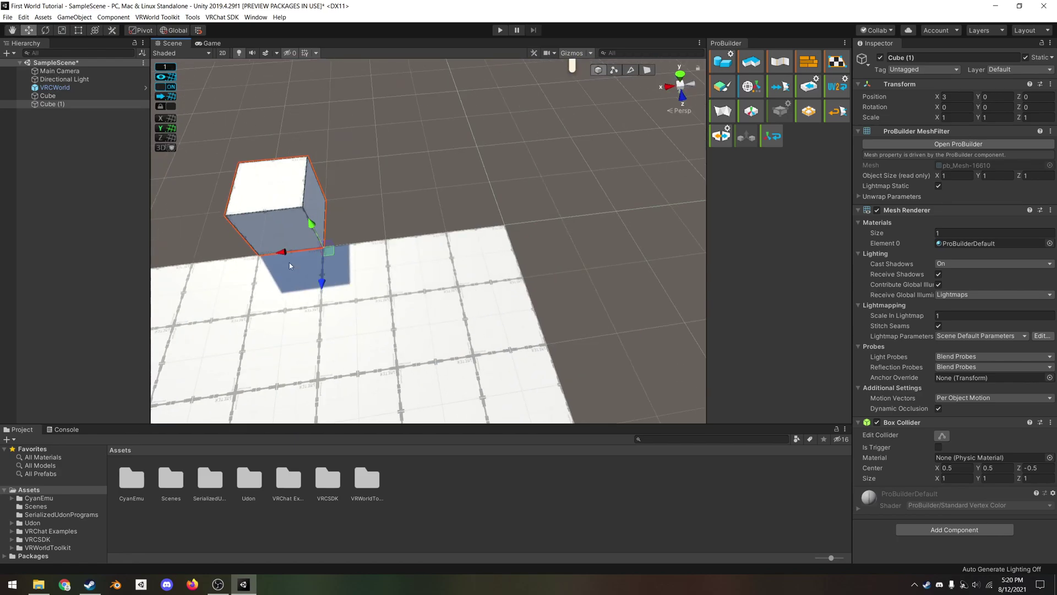
drag(289, 262, 461, 249)
click(651, 74)
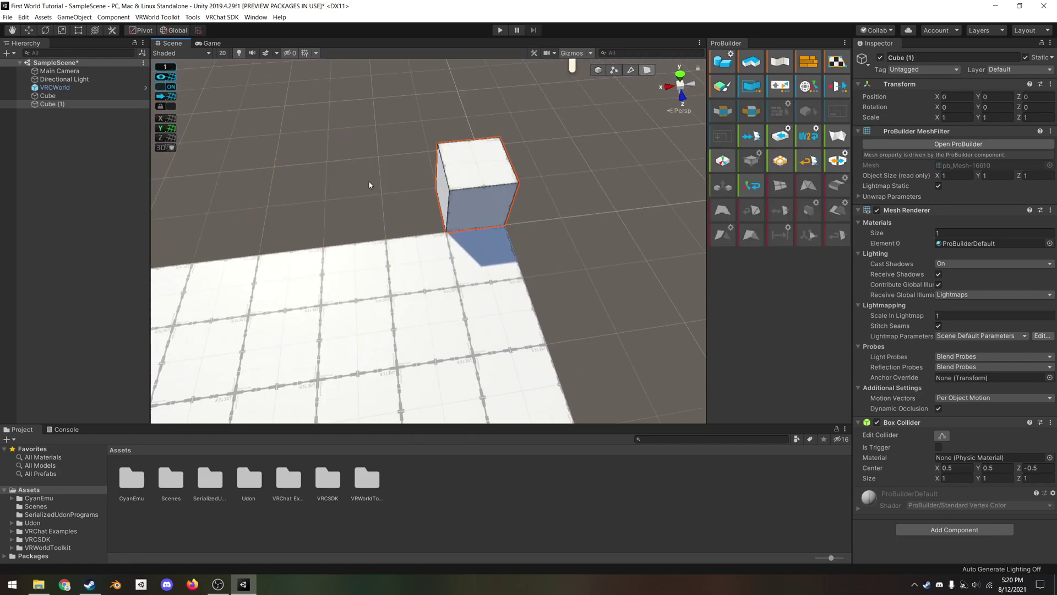
- Reduce the grid snap to 0.125 and push the new cube's outer side face inward along Z until it is 0.125 thick
right_drag(371, 182, 306, 128)
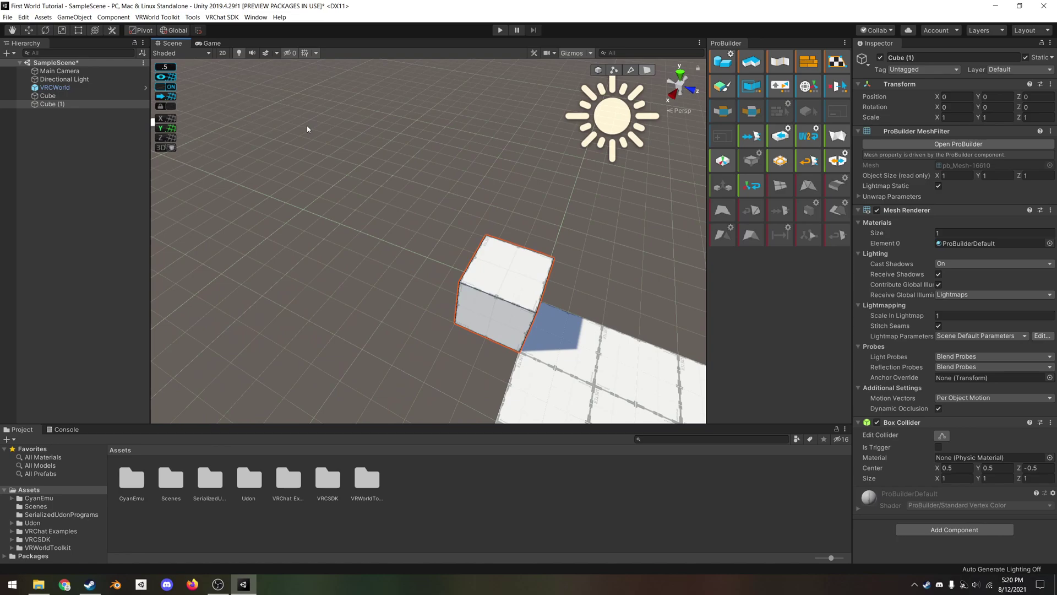
key(minus)
key(minus)
key(minus)
right_drag(405, 248, 500, 260)
click(414, 236)
drag(483, 240, 550, 230)
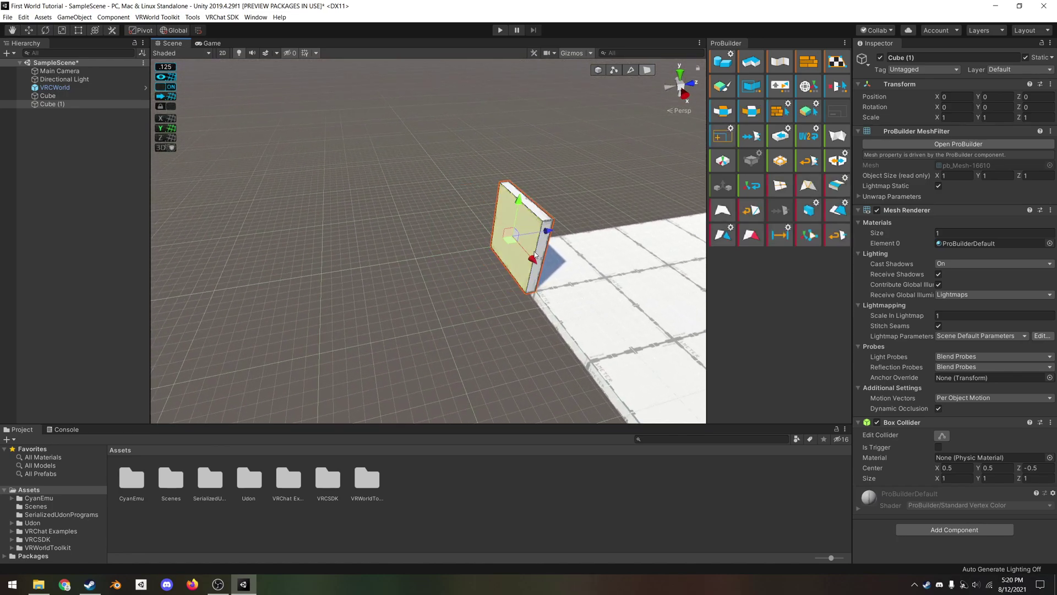
- Extend the thin cube's end face along X to a length of 6 and raise its top face to a height of 2.5
right_drag(549, 230, 327, 280)
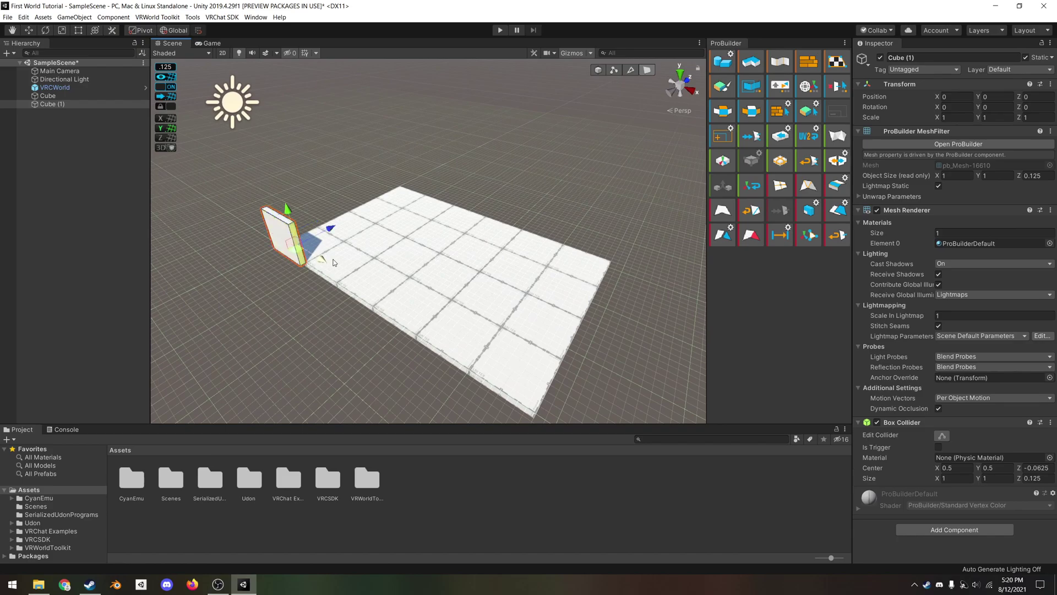
drag(332, 262, 471, 331)
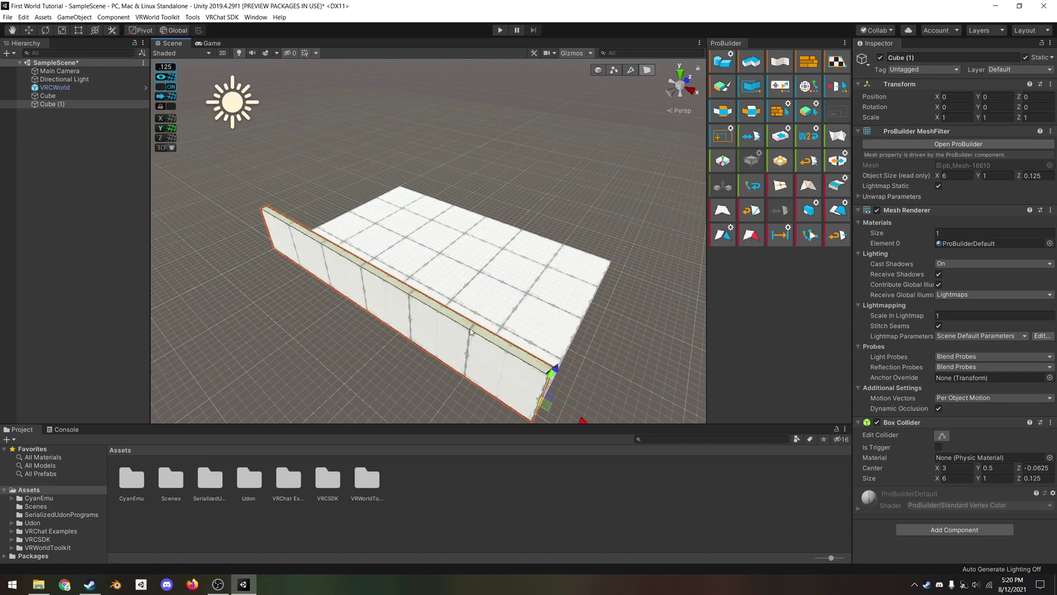
click(471, 331)
mouse_move(377, 237)
right_down()
mouse_move(385, 305)
mouse_move(352, 275)
mouse_move(364, 233)
right_up()
drag(418, 167, 424, 69)
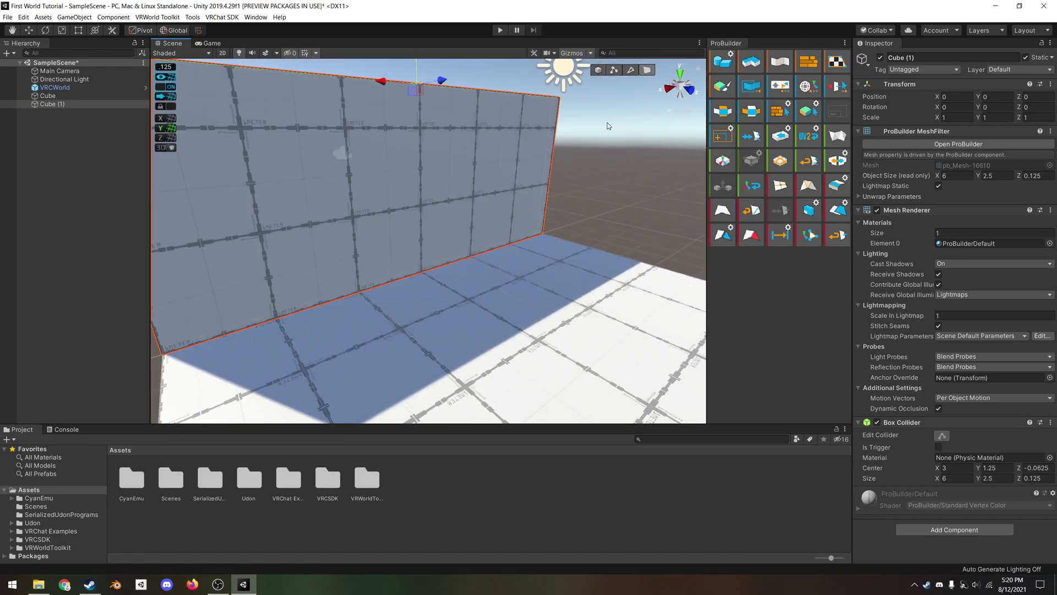
- Switch to object selection, duplicate the long wall and move the copy along Z to 4.125 on the floor's opposite side
right_drag(573, 237, 625, 243)
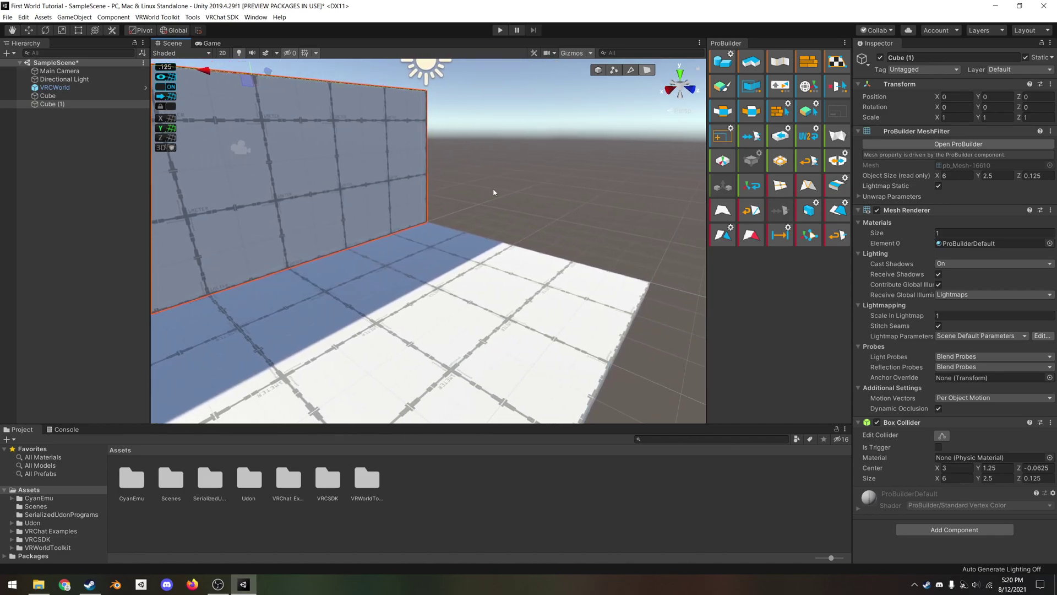
key(f)
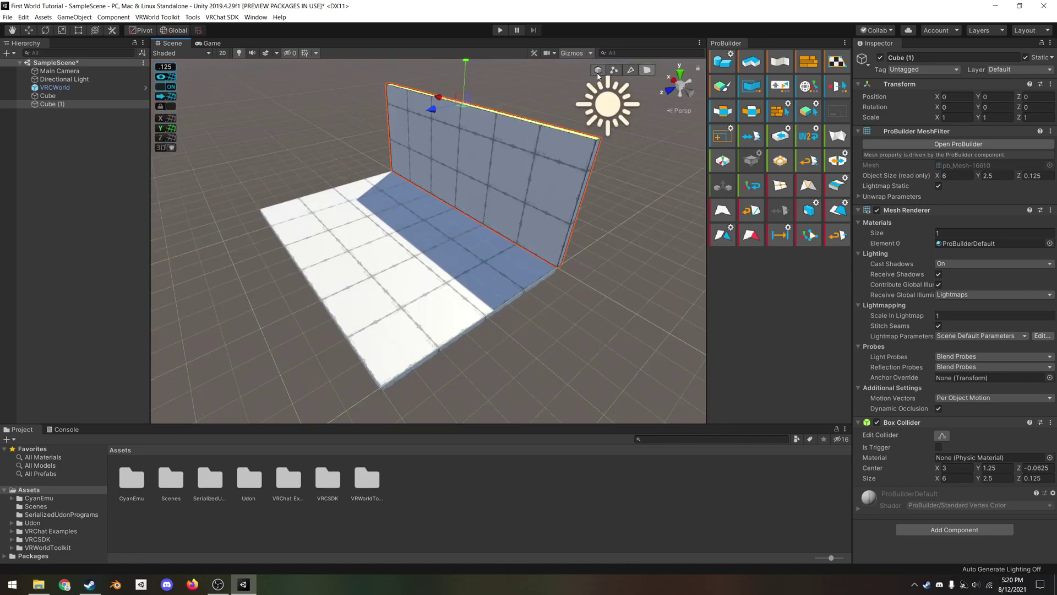
click(599, 74)
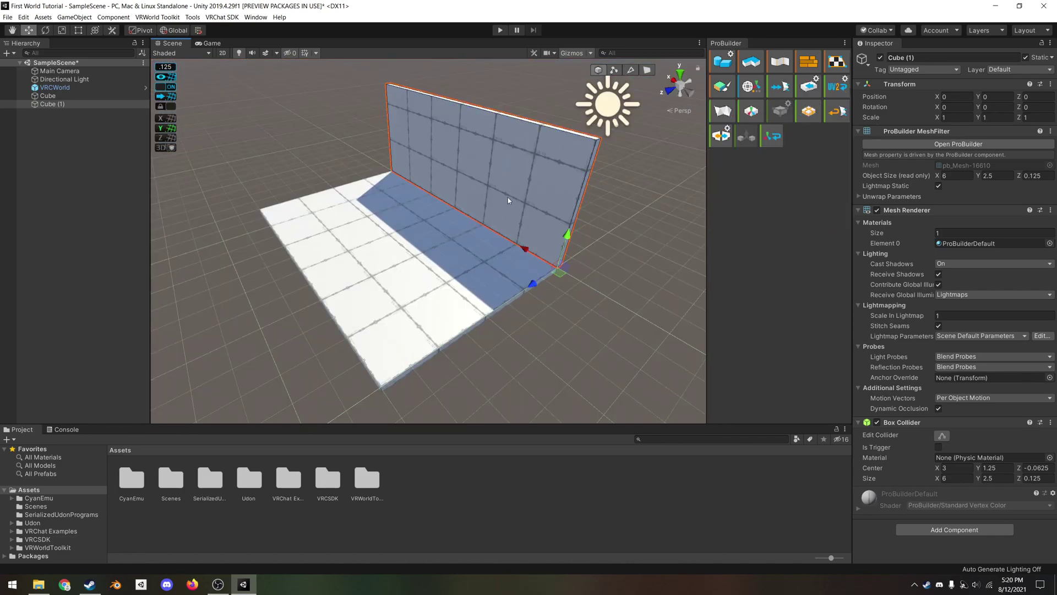
key(ctrl+d)
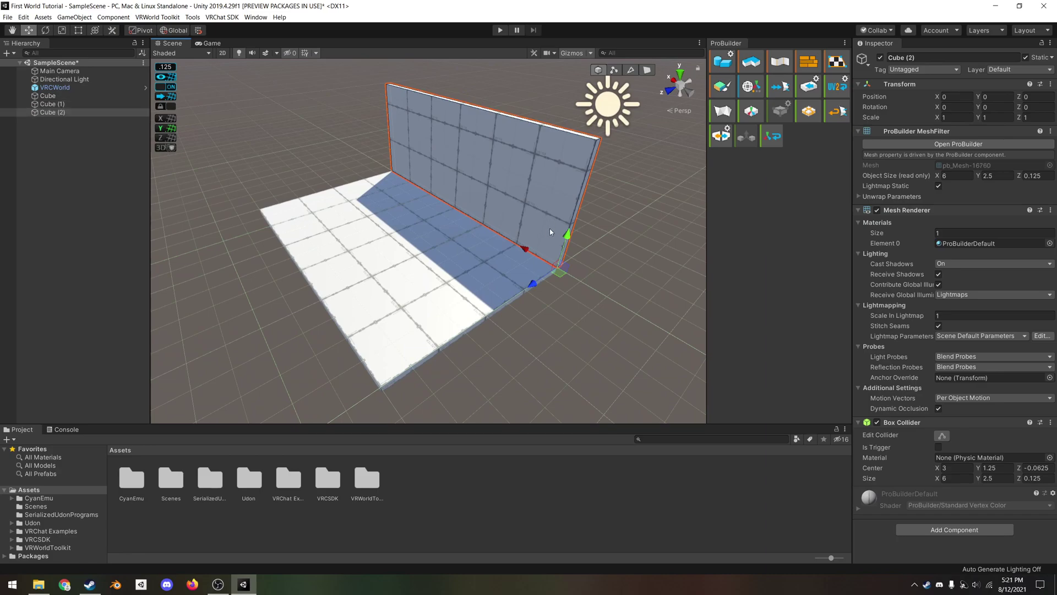
drag(532, 283, 404, 347)
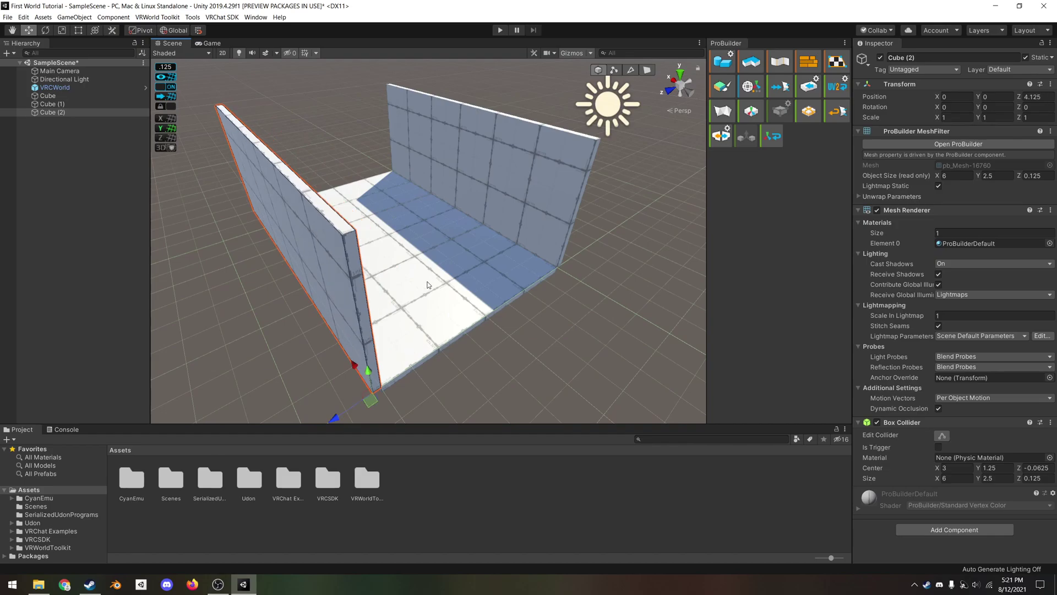
- Place a new cube at X -0.125, Z 4, shape it into an end wall and duplicate it for the opposite end
key(f)
alt+drag(462, 248, 493, 267)
mouse_move(542, 221)
mouse_down()
mouse_move(501, 257)
mouse_move(536, 217)
mouse_up()
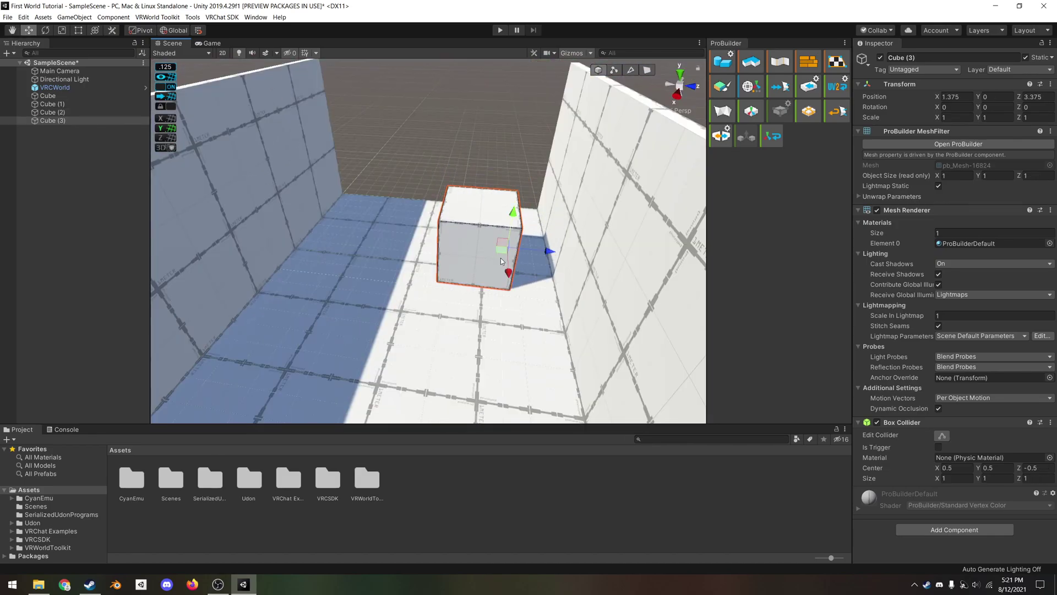
alt+drag(537, 217, 247, 361)
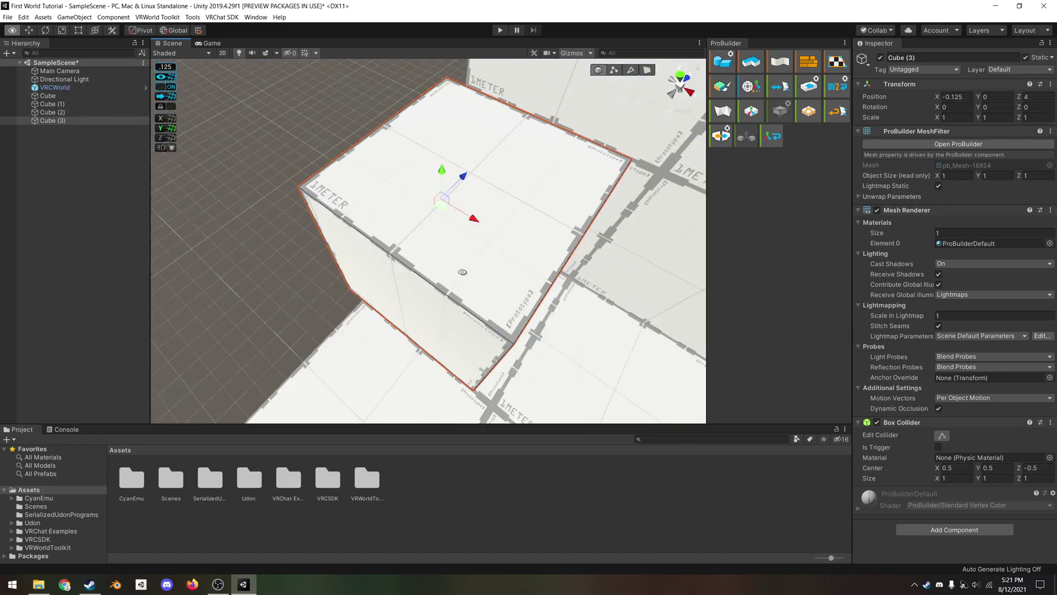
alt+drag(462, 270, 533, 196)
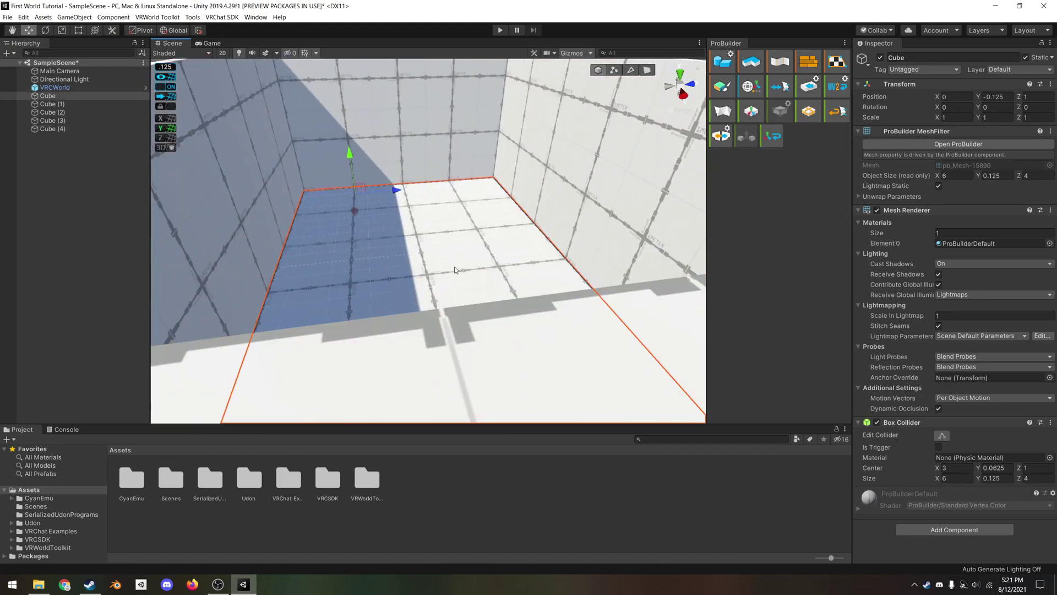
- Duplicate the floor slab and raise the copy to Y 2.5 as the ceiling
alt+drag(454, 267, 460, 300)
scroll(462, 291, up, 3)
key(ctrl+d)
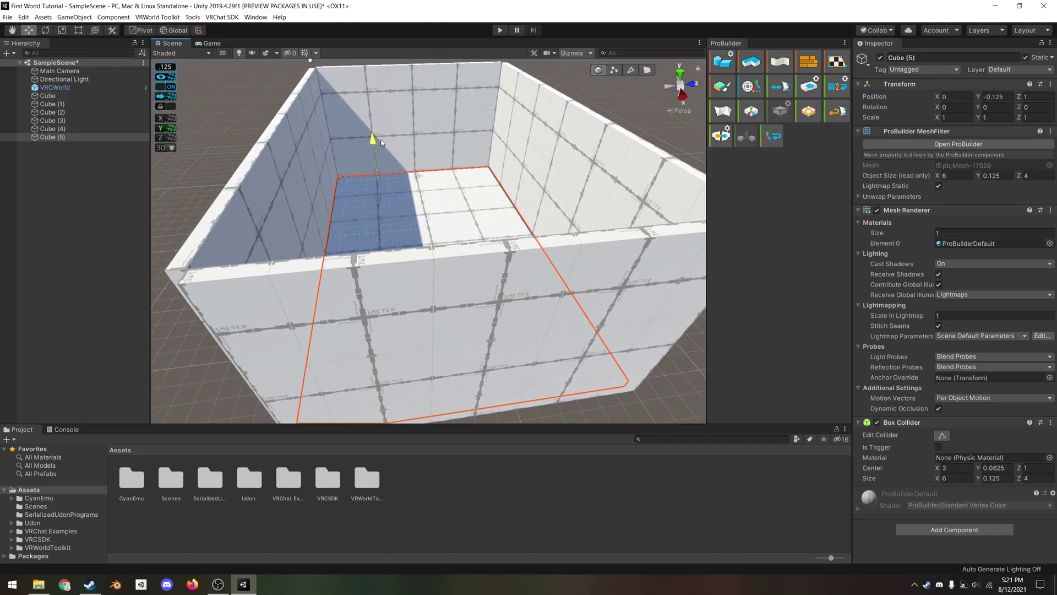
drag(381, 142, 372, 44)
scroll(386, 264, up, 5)
- Inside the room, switch to edge selection, select the floor's long edge and insert an edge loop across the floor
alt+drag(418, 341, 232, 266)
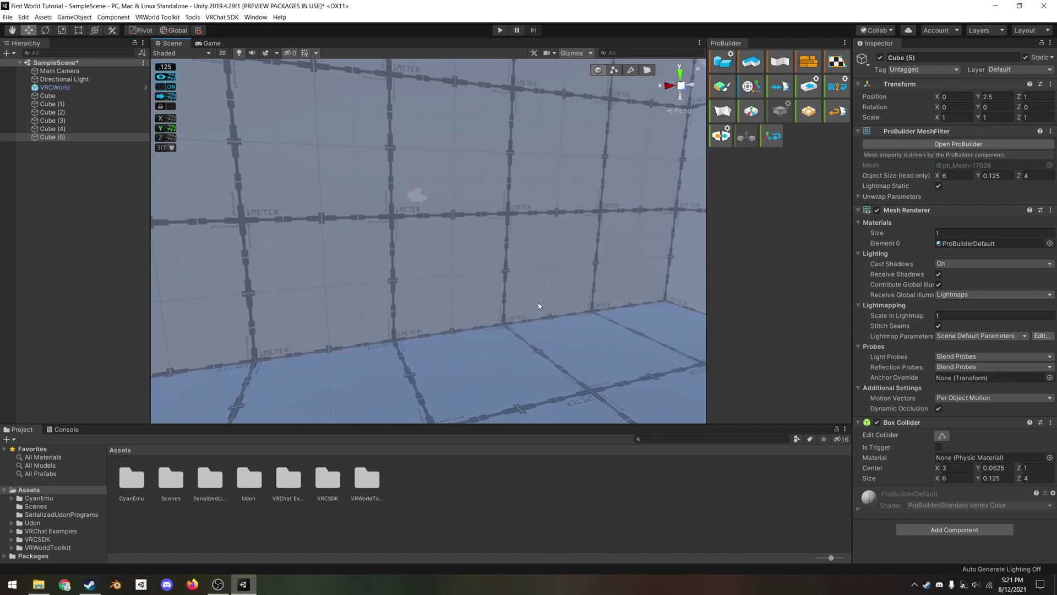
alt+drag(539, 307, 645, 283)
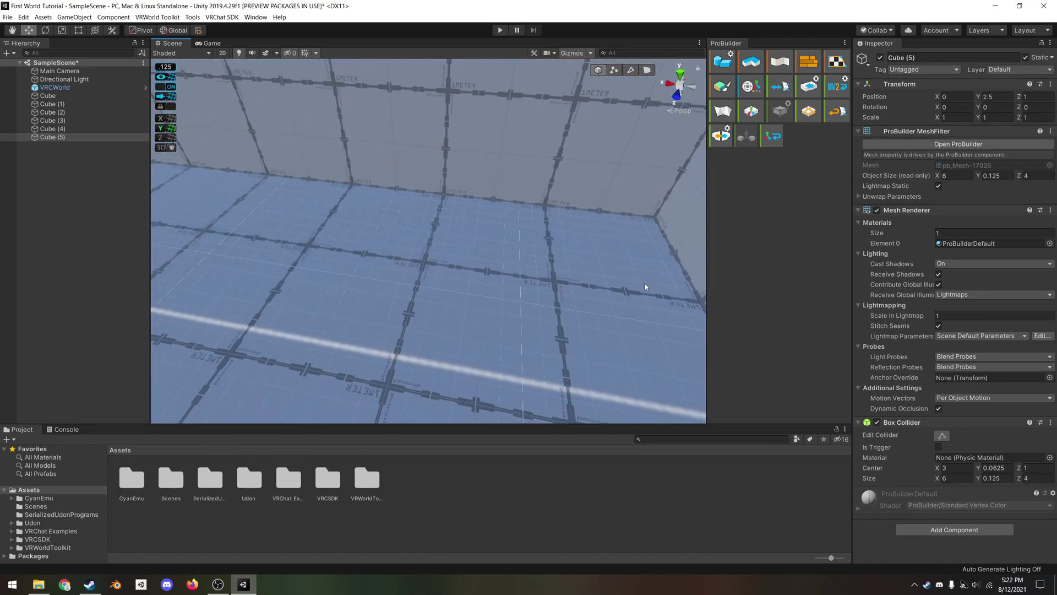
alt+drag(533, 328, 755, 317)
right_drag(754, 317, 559, 321)
alt+drag(559, 321, 441, 312)
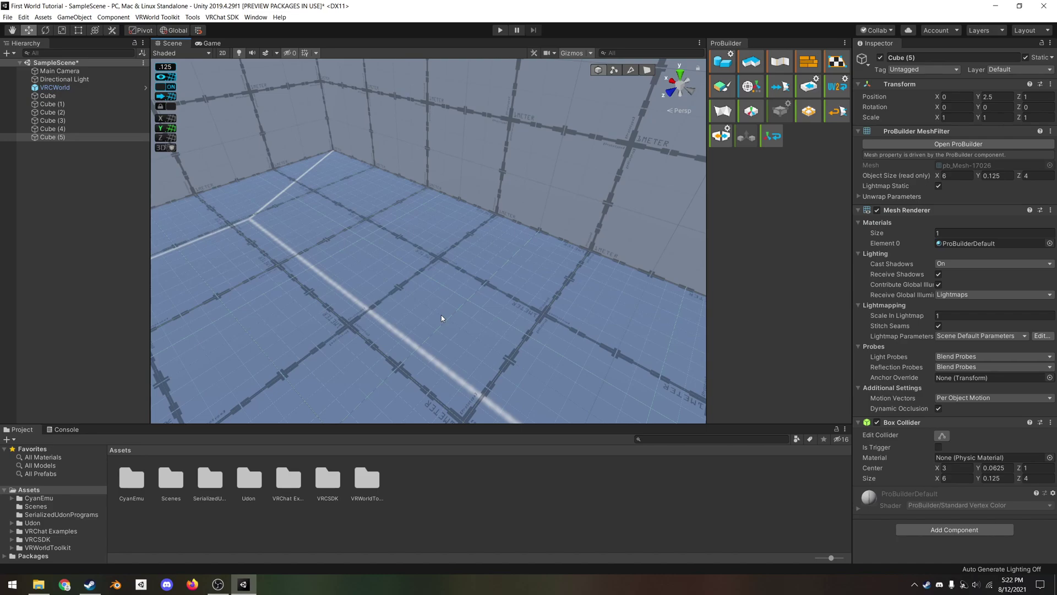
click(631, 70)
right_drag(503, 255, 527, 267)
click(505, 226)
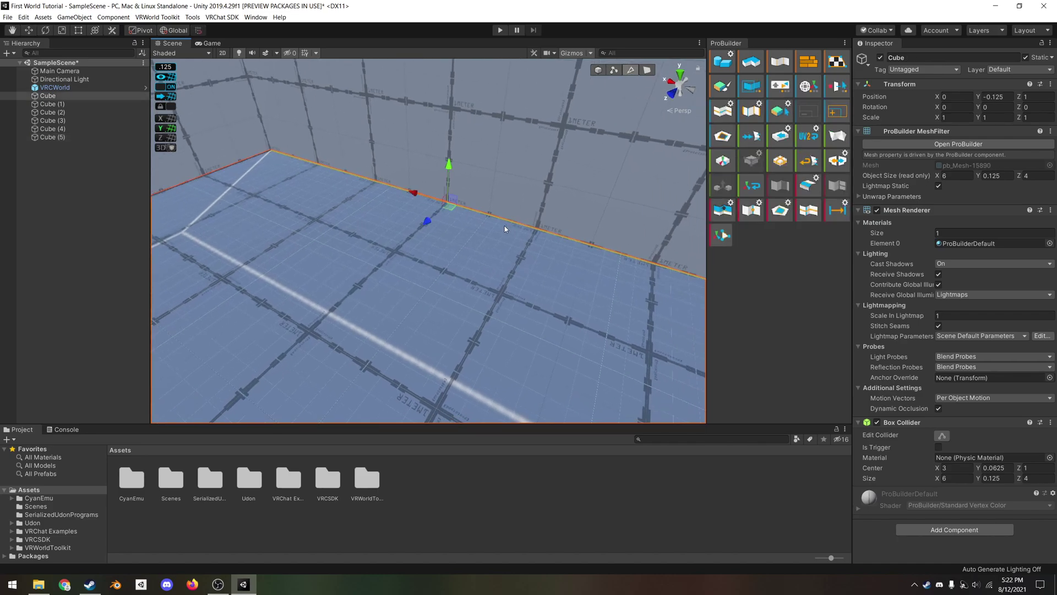
right_drag(423, 286, 246, 134)
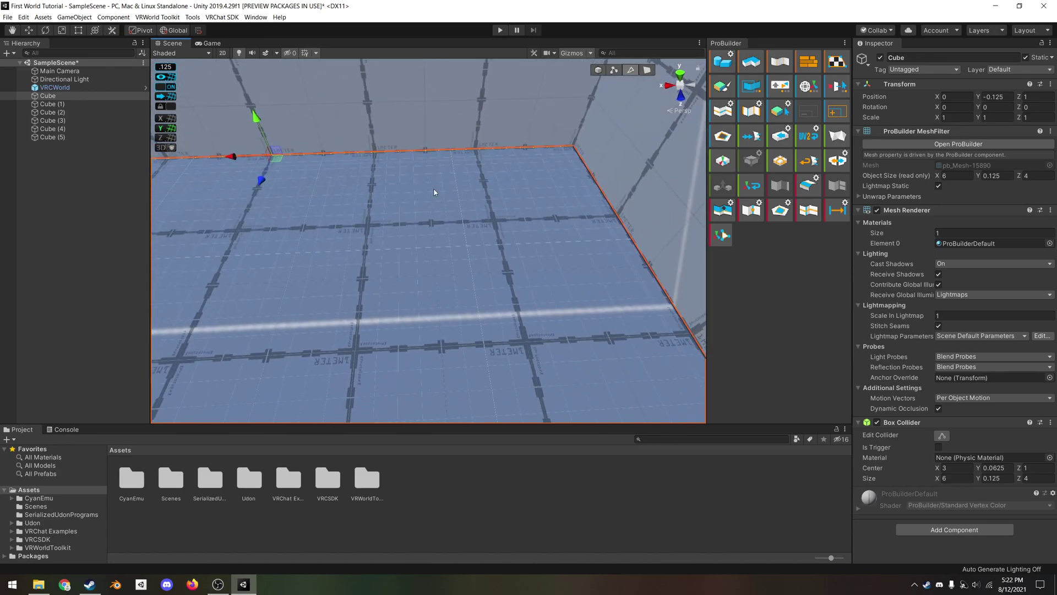
right_drag(434, 192, 290, 219)
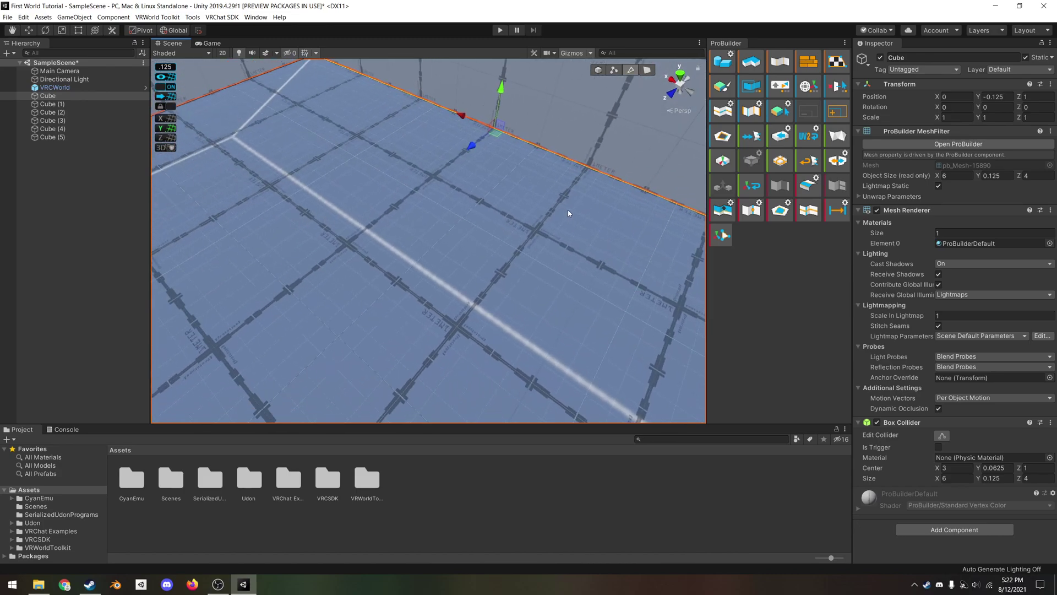
click(808, 218)
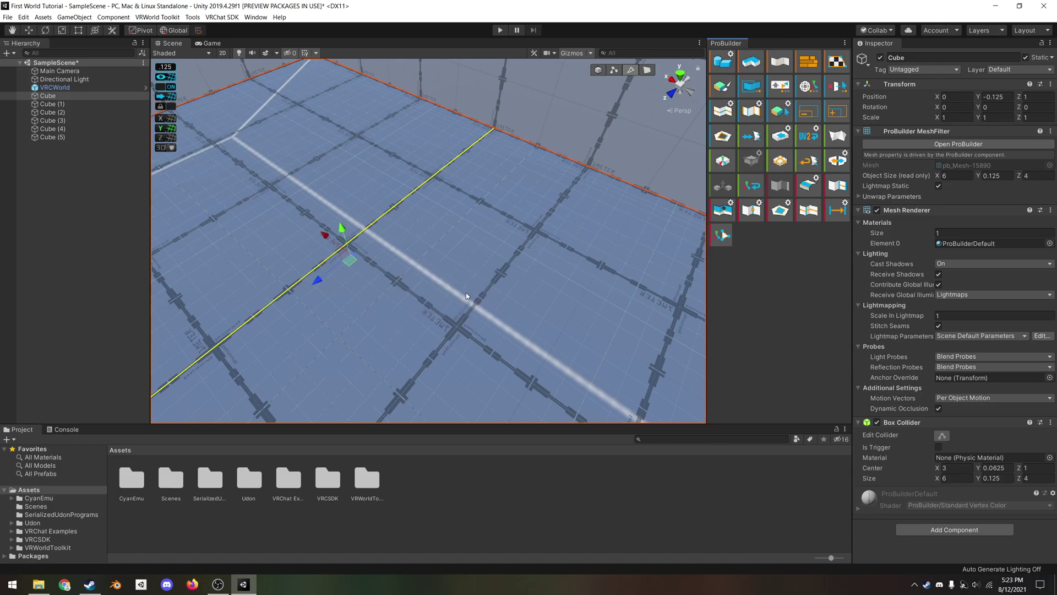
- Move the floor's new edge loop along X toward one end of the room
right_drag(466, 292, 441, 296)
key(f)
alt+drag(418, 350, 384, 266)
right_drag(384, 266, 466, 309)
drag(406, 222, 372, 139)
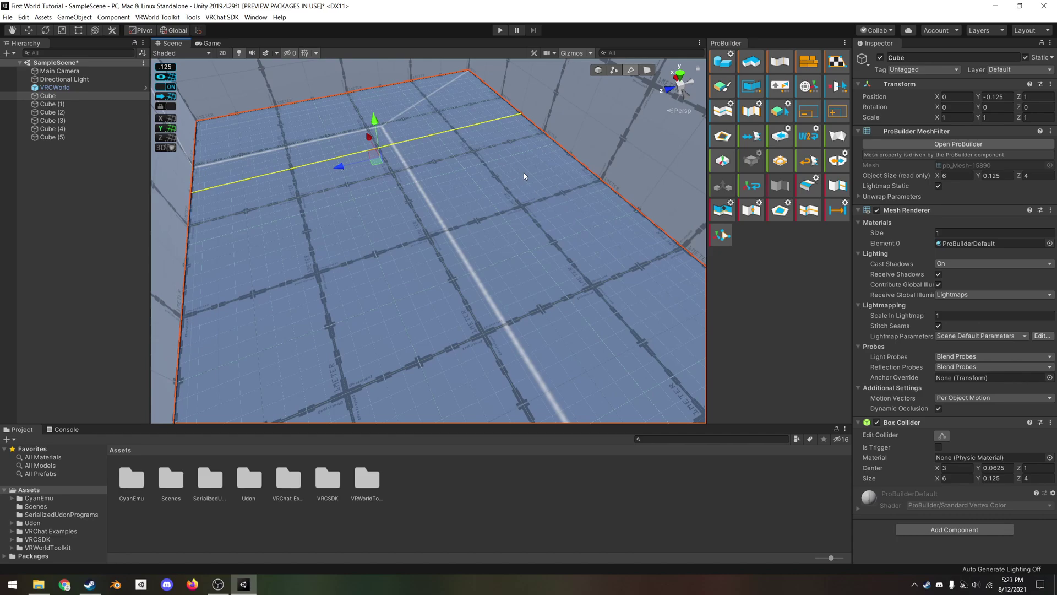
- Switch to face selection and extrude the longer section of the floor's outer side face about 1 outward along Z
alt+drag(621, 239, 461, 87)
click(647, 70)
scroll(421, 297, down, 6)
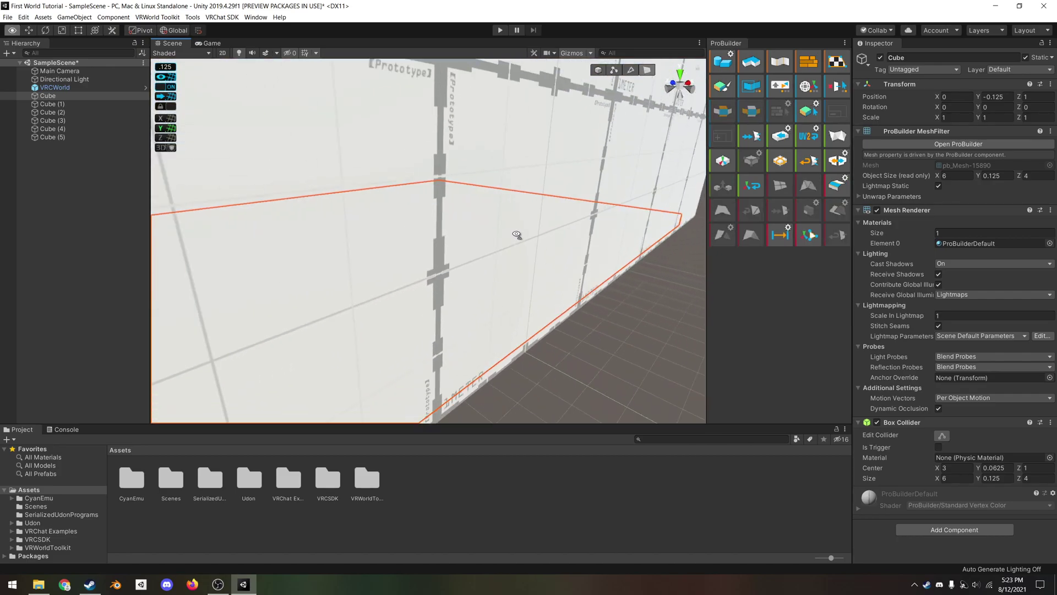
alt+drag(421, 293, 369, 249)
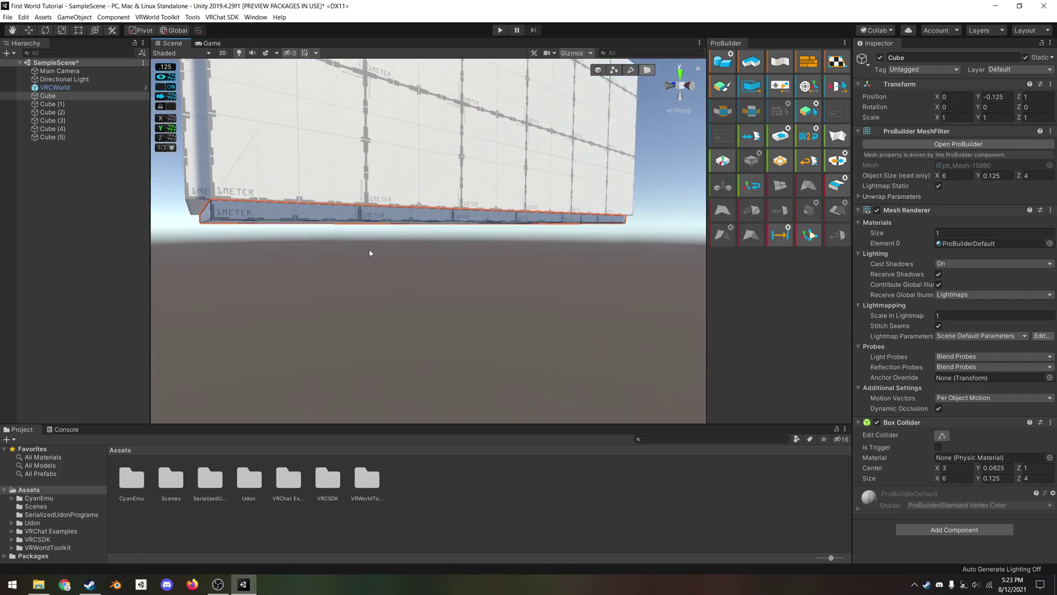
click(372, 217)
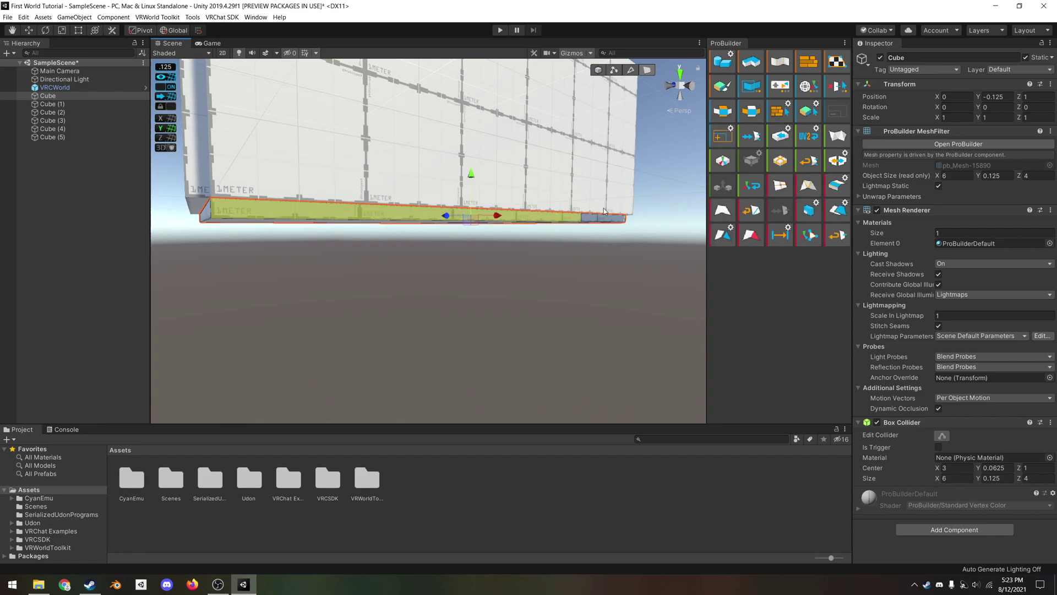
alt+drag(435, 257, 503, 266)
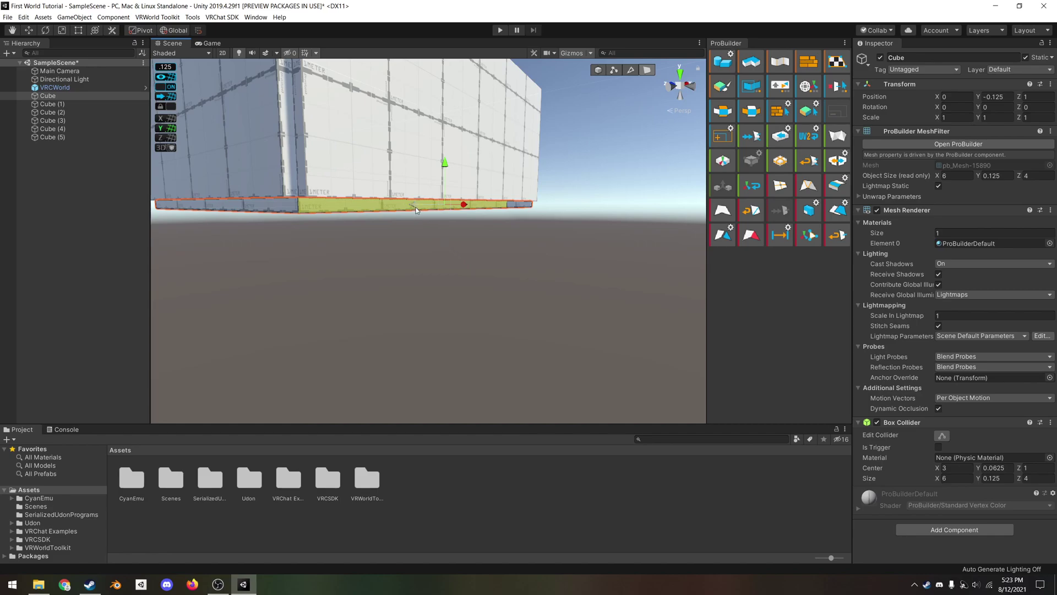
shift+drag(415, 209, 485, 256)
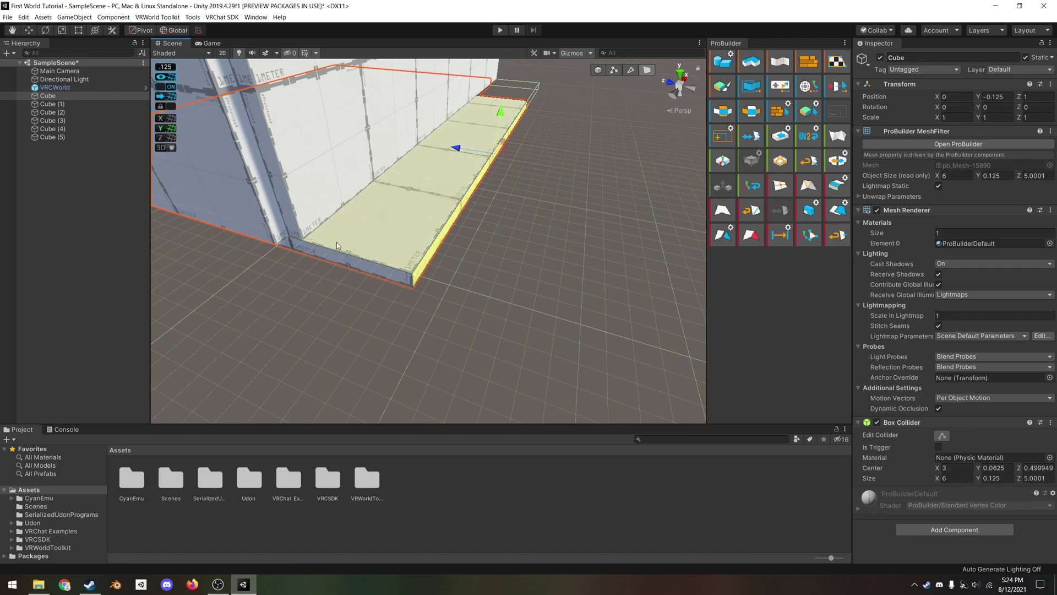
- Examine the extruded floor section from outside and return to the room's interior
alt+drag(464, 309, 461, 195)
right_drag(461, 195, 660, 283)
click(547, 257)
alt+drag(622, 278, 335, 281)
alt+drag(328, 242, 196, 326)
right_drag(196, 326, 144, 331)
key(d)
right_drag(479, 350, 398, 361)
- Insert a vertical edge loop in the long wall beside the floor extension and move it along X to match the extension's end
click(408, 188)
right_drag(465, 275, 462, 284)
alt+drag(462, 284, 588, 151)
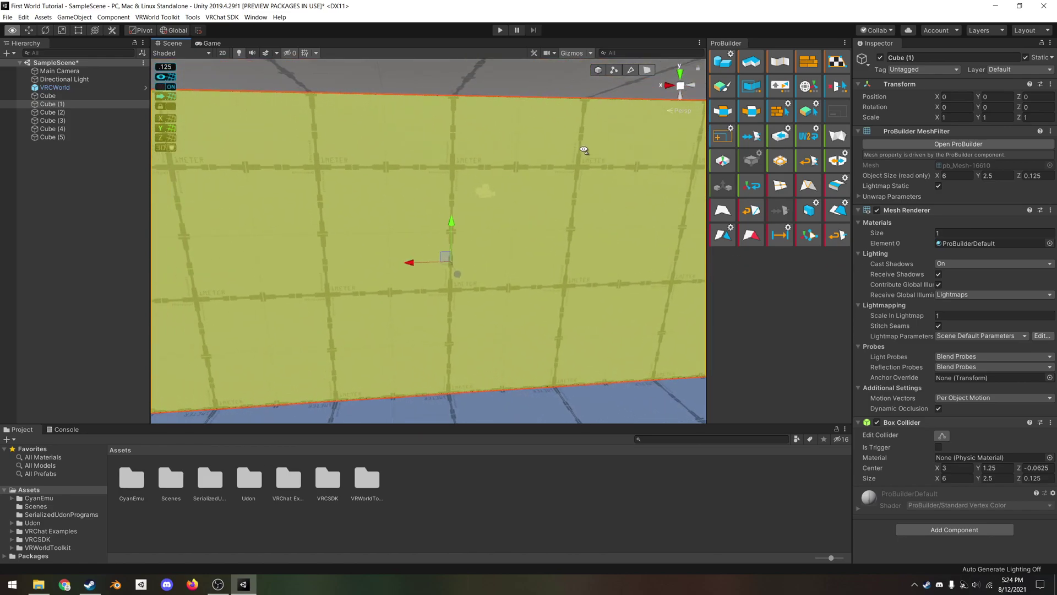
click(632, 71)
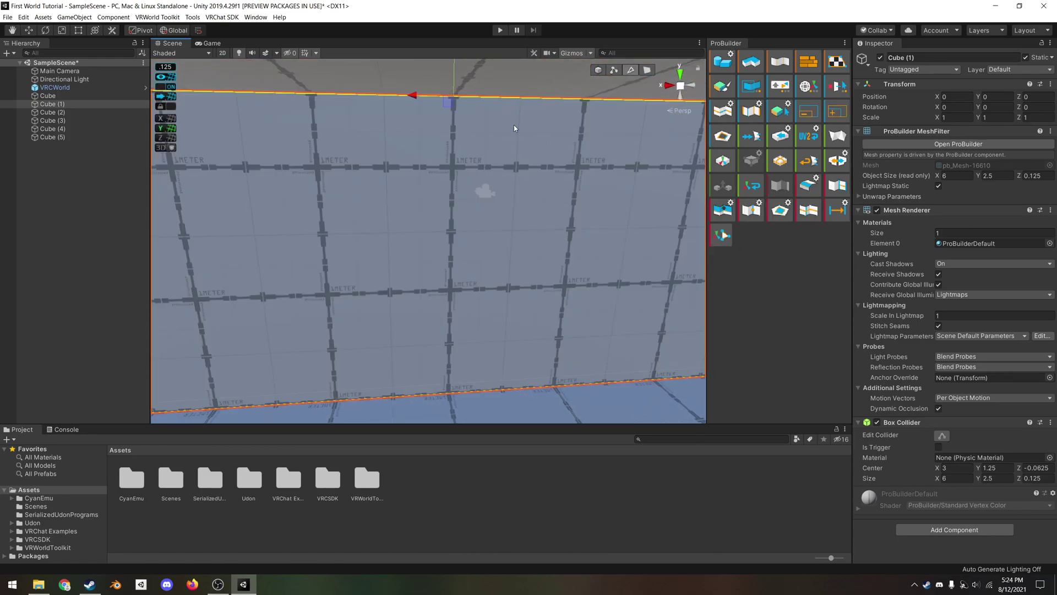
alt+drag(513, 124, 471, 171)
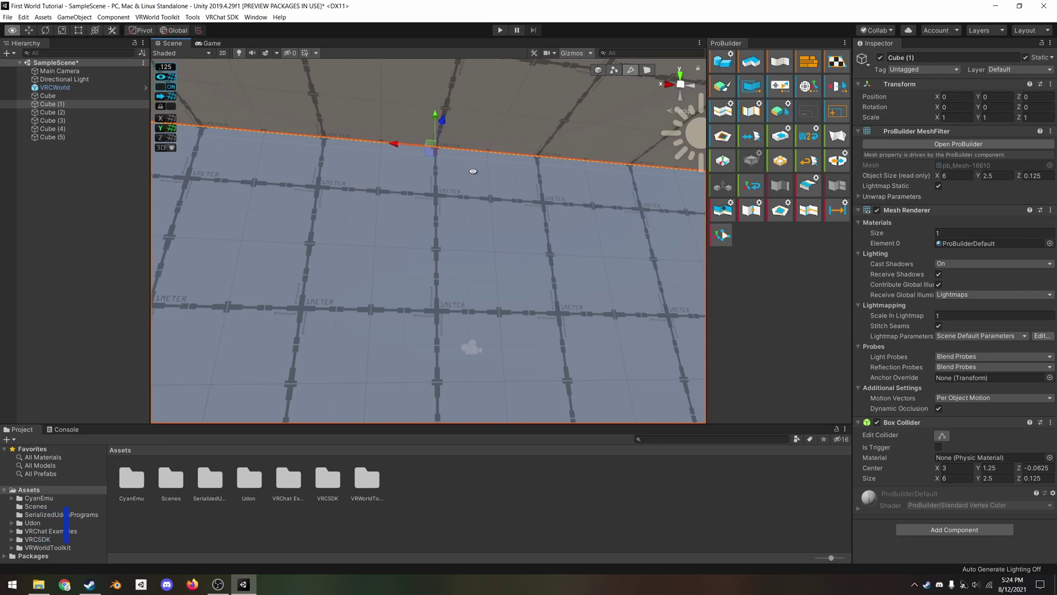
key(alt+u)
alt+drag(473, 171, 214, 267)
- Switch to face selection and move the long wall's end face along X until the wall is 1.875 long
click(647, 70)
alt+drag(575, 223, 441, 272)
alt+drag(520, 182, 385, 299)
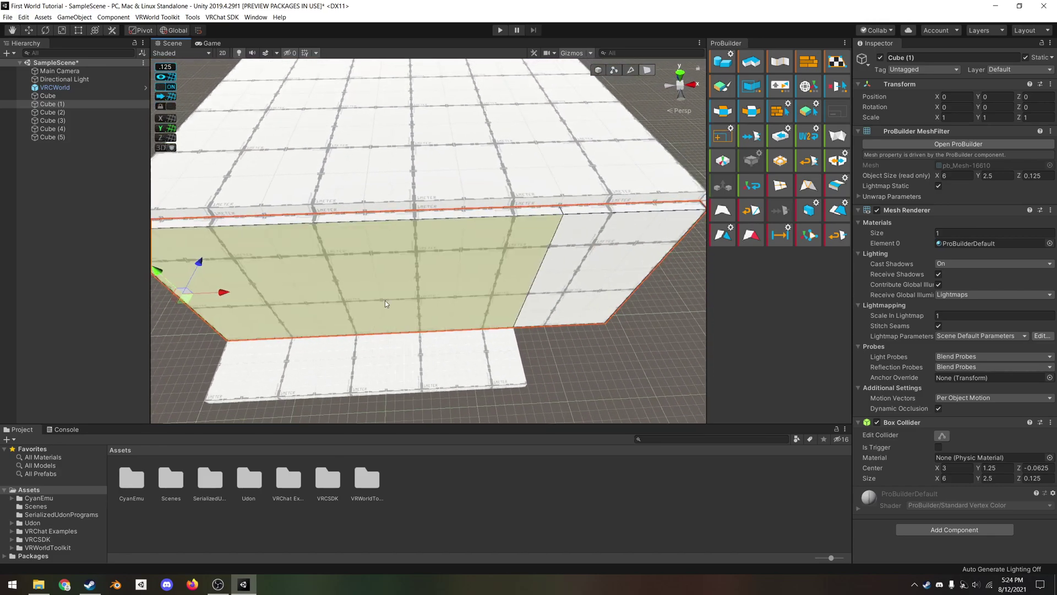
scroll(385, 299, down, 1)
drag(231, 301, 546, 306)
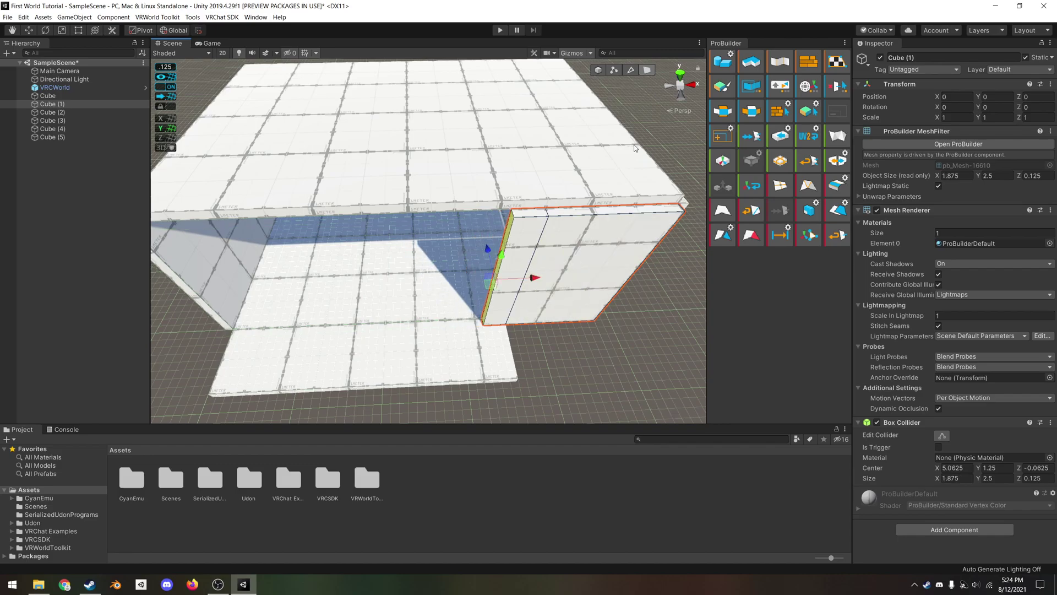
- Switch to edge selection and move the short wall's vertical edge loop along X, farther in from the wall's free end
click(631, 72)
mouse_move(626, 208)
right_down()
mouse_move(640, 214)
mouse_move(639, 196)
right_up()
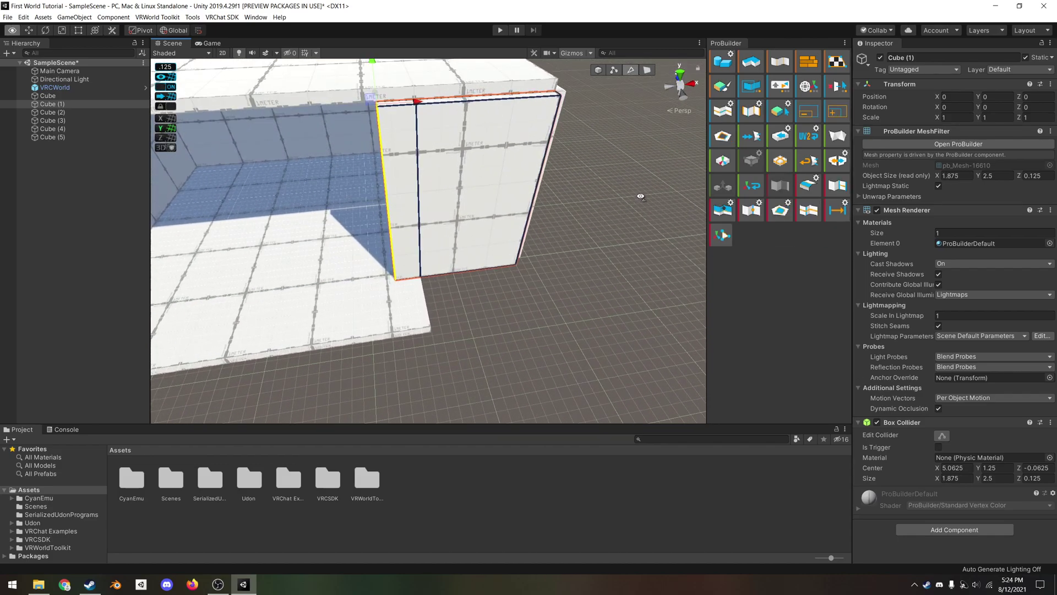
click(410, 204)
double_click(416, 231)
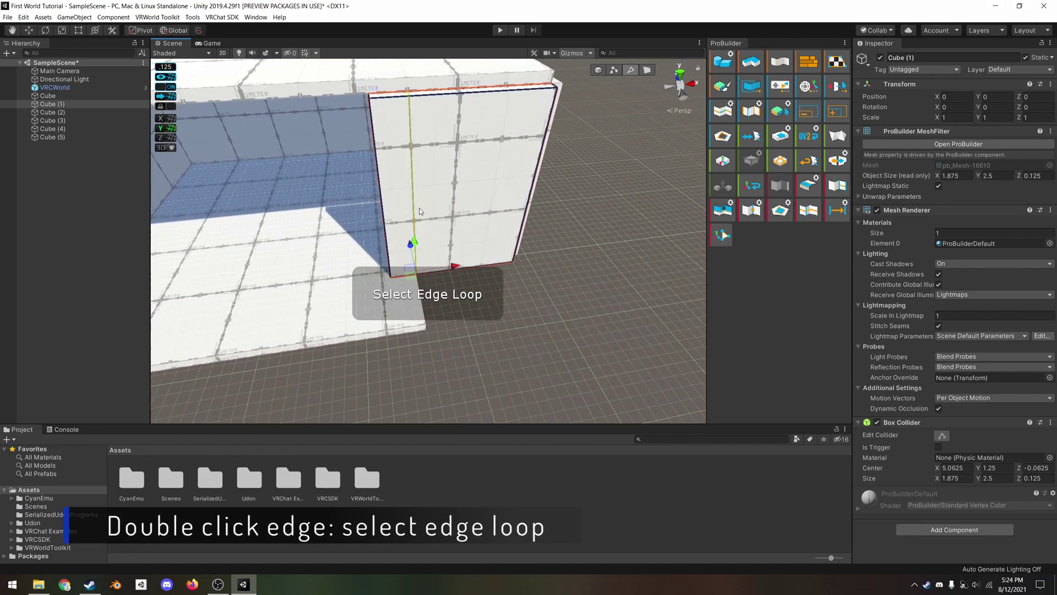
right_drag(337, 268, 360, 319)
key(w)
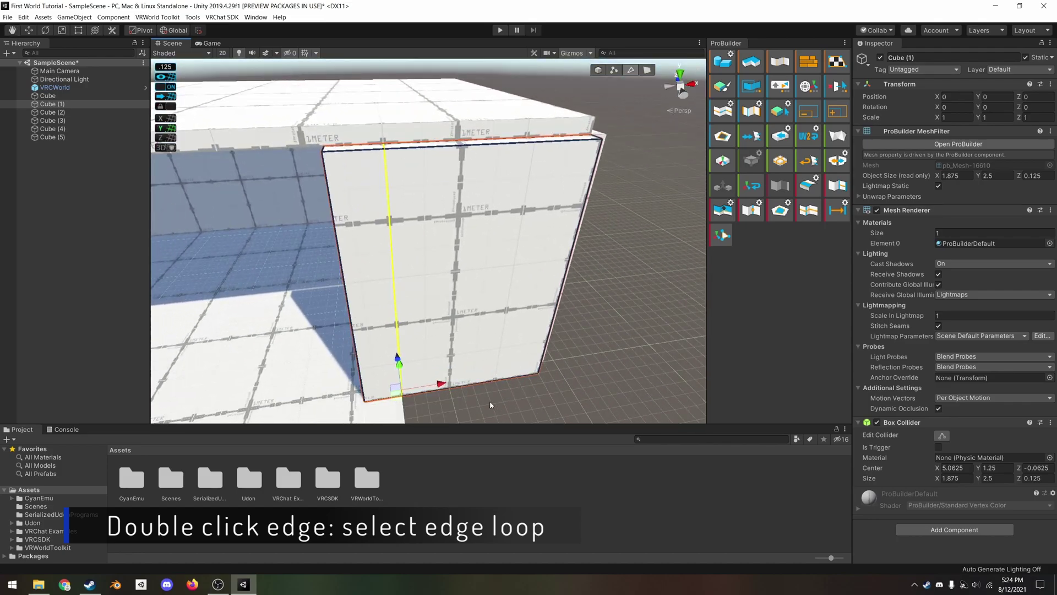
drag(435, 384, 450, 385)
alt+drag(451, 386, 470, 384)
- Switch to face selection and move the wall's free end face along X until the wall is 1.5 long
key(h)
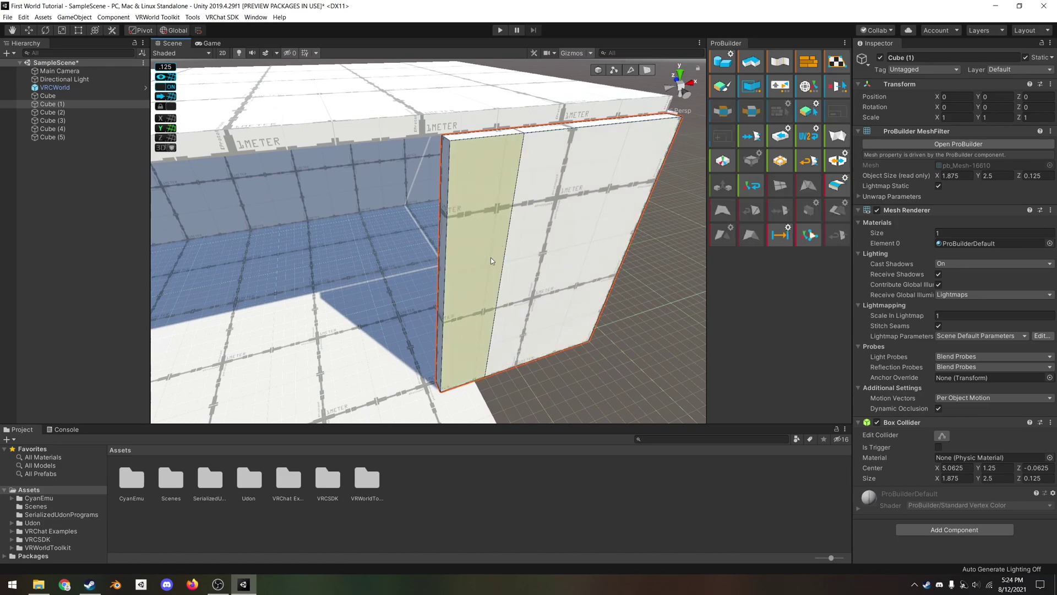
click(435, 267)
click(442, 288)
drag(451, 289, 511, 291)
alt+drag(511, 291, 537, 333)
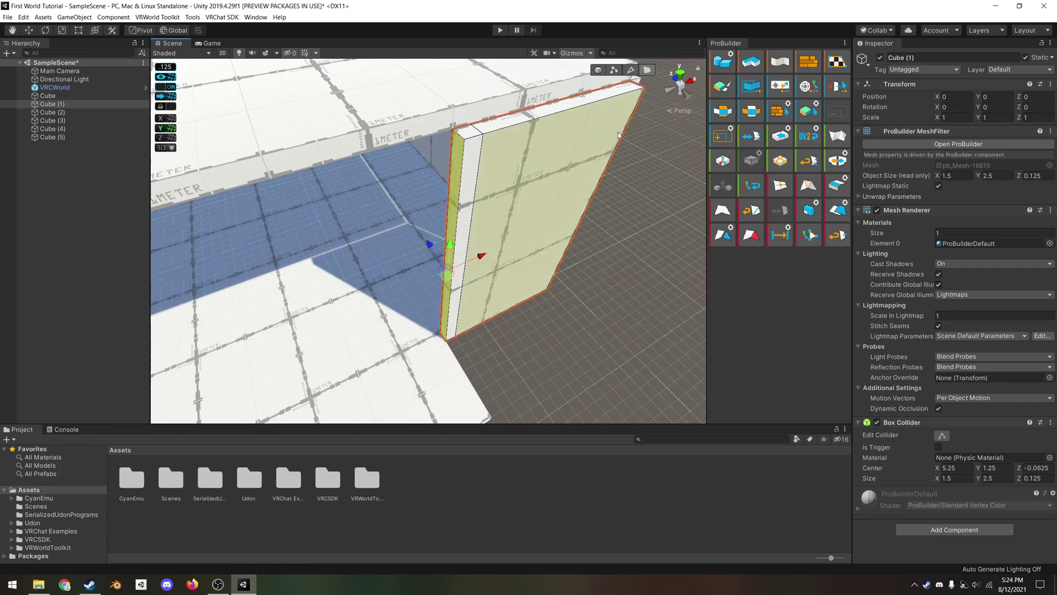
- Extrude the narrow outer face beside the wall's free end about 1 outward along Z, following the floor extension
click(475, 209)
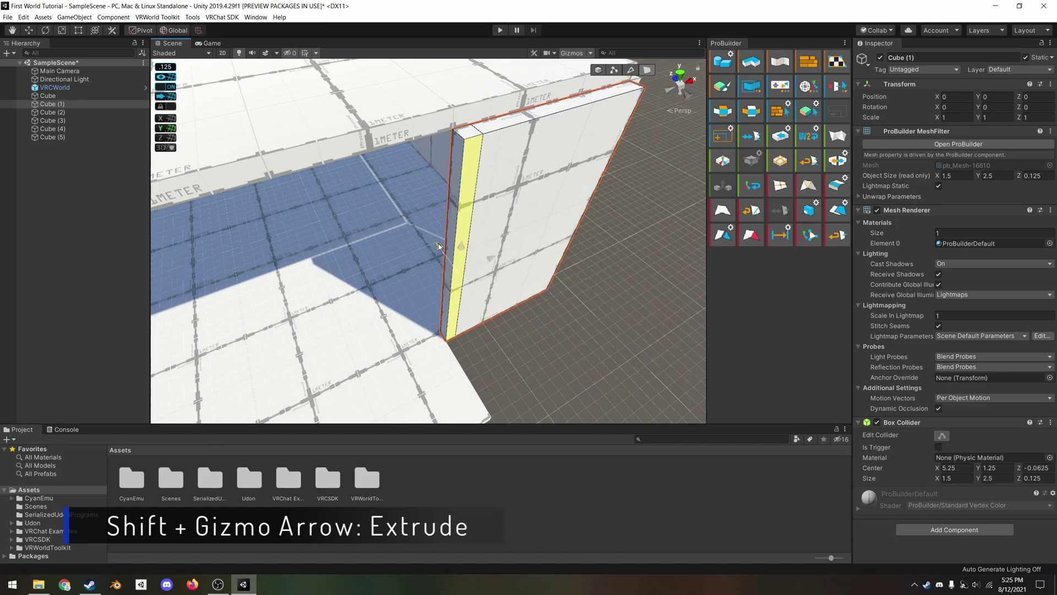
shift+drag(438, 243, 485, 321)
alt+drag(490, 212, 632, 208)
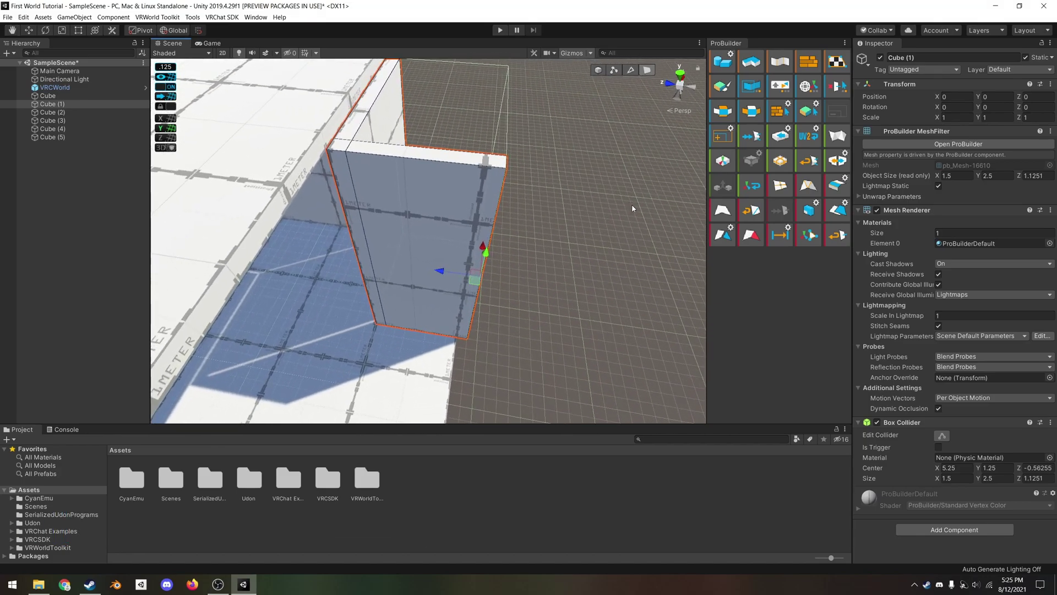
- Insert a vertical edge loop in the extruded wall section and move it along Z close to the outer end
click(631, 71)
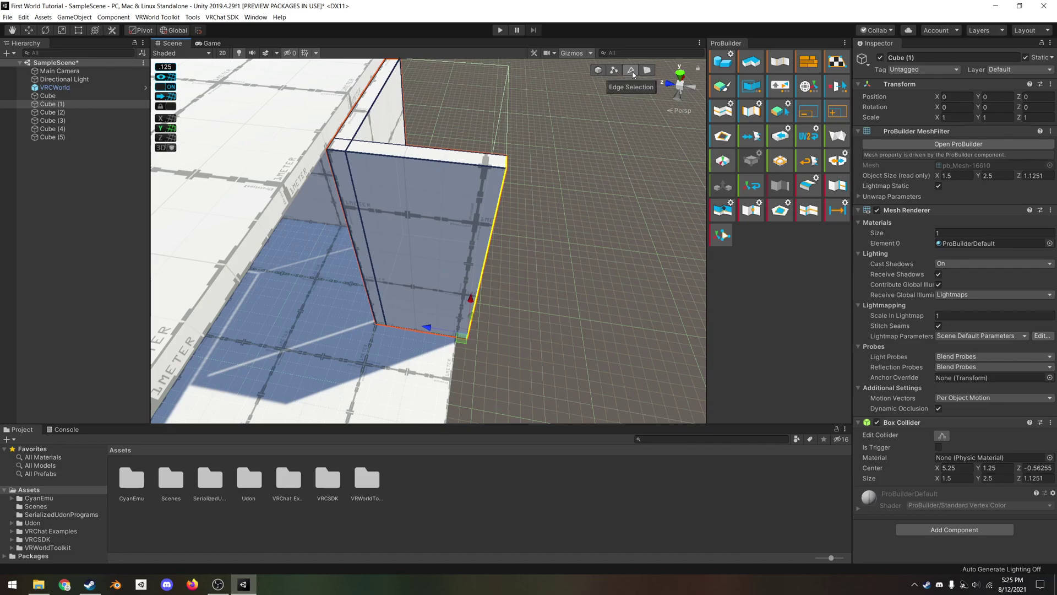
click(448, 163)
key(alt+u)
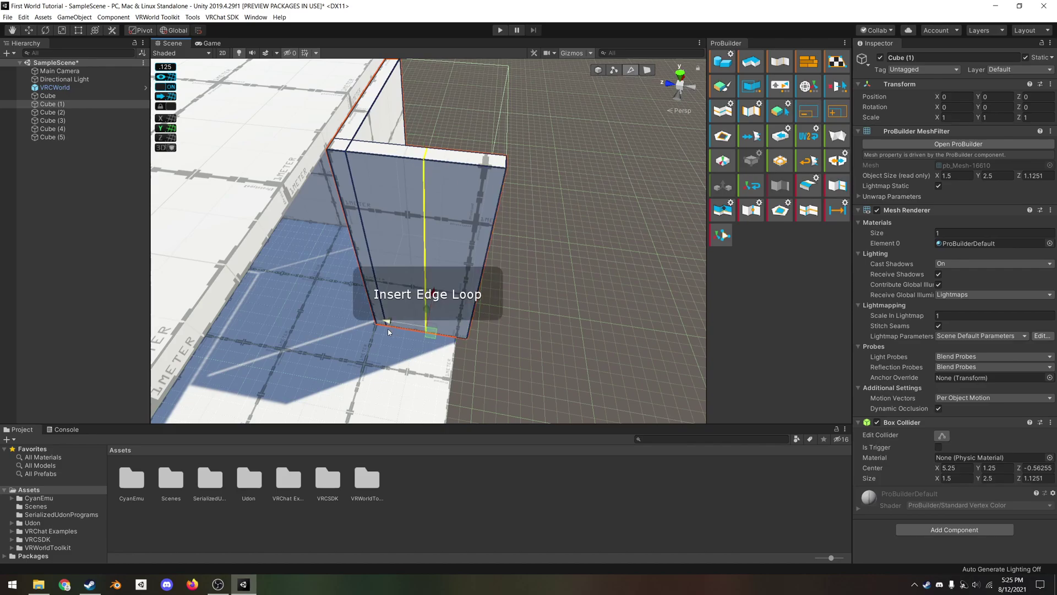
drag(385, 319, 413, 336)
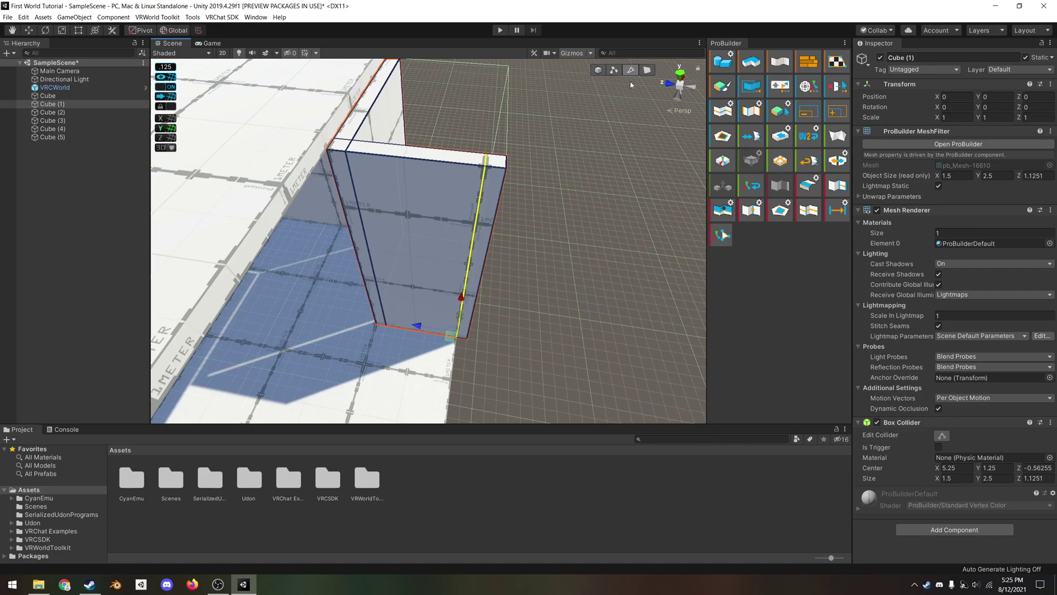
- Switch to face selection and extrude the narrow face at the section's outer end along X until the wall object is about 6 long
click(647, 69)
click(483, 238)
key(s)
right_drag(573, 291, 527, 208)
shift+drag(515, 213, 413, 279)
key(a)
right_drag(413, 279, 414, 289)
key(w)
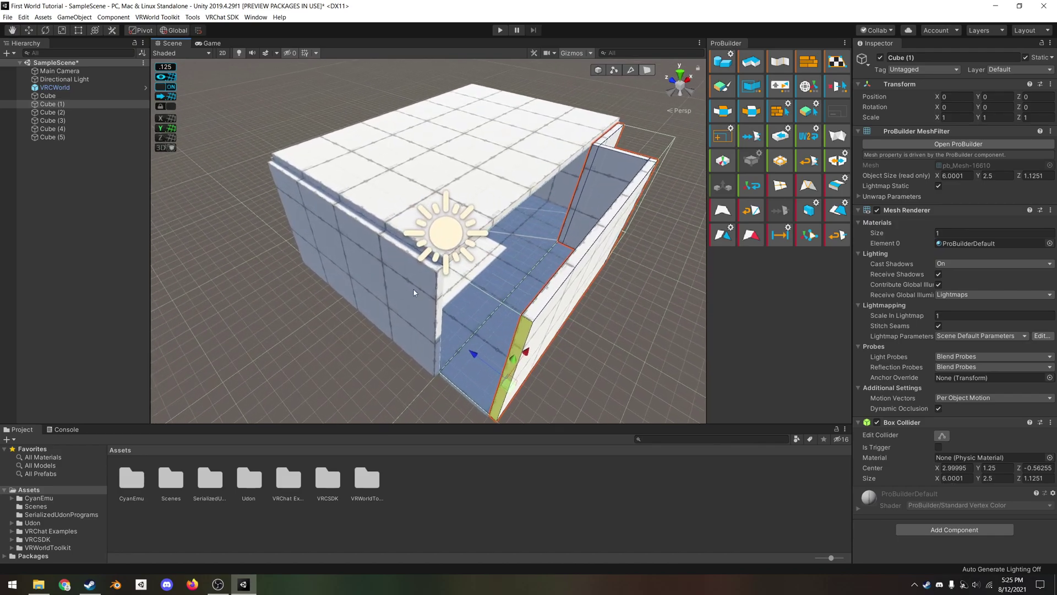
- Extrude the adjacent side wall's exposed end face along Z to close the gap to the new outer wall
click(414, 289)
click(444, 294)
click(439, 294)
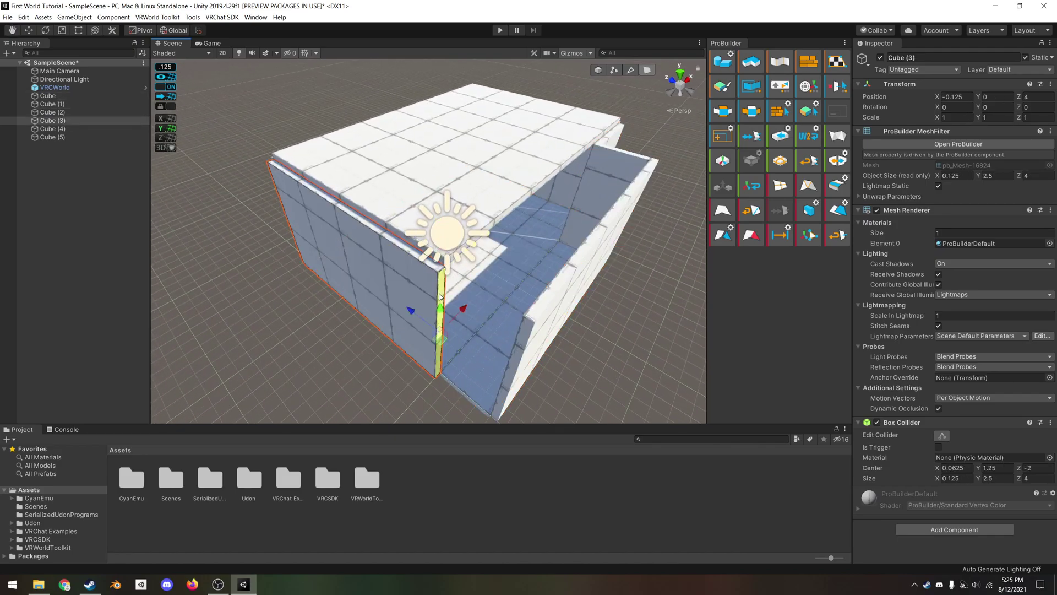
shift+drag(407, 311, 468, 348)
key(w)
right_drag(537, 289, 541, 284)
key(d)
- Switch to object selection and delete the old rectangular ceiling
click(495, 124)
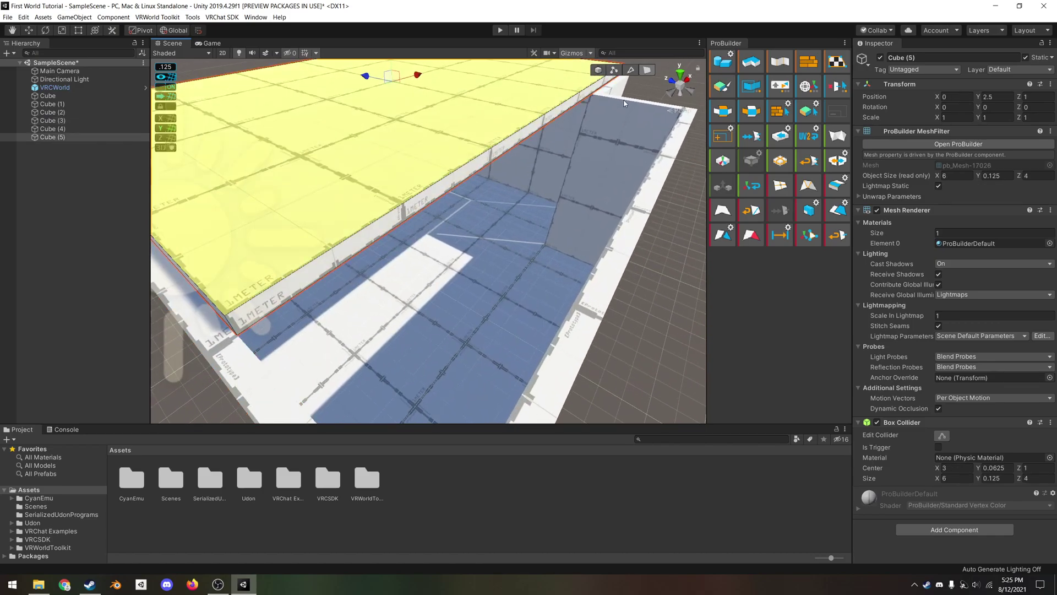
click(596, 70)
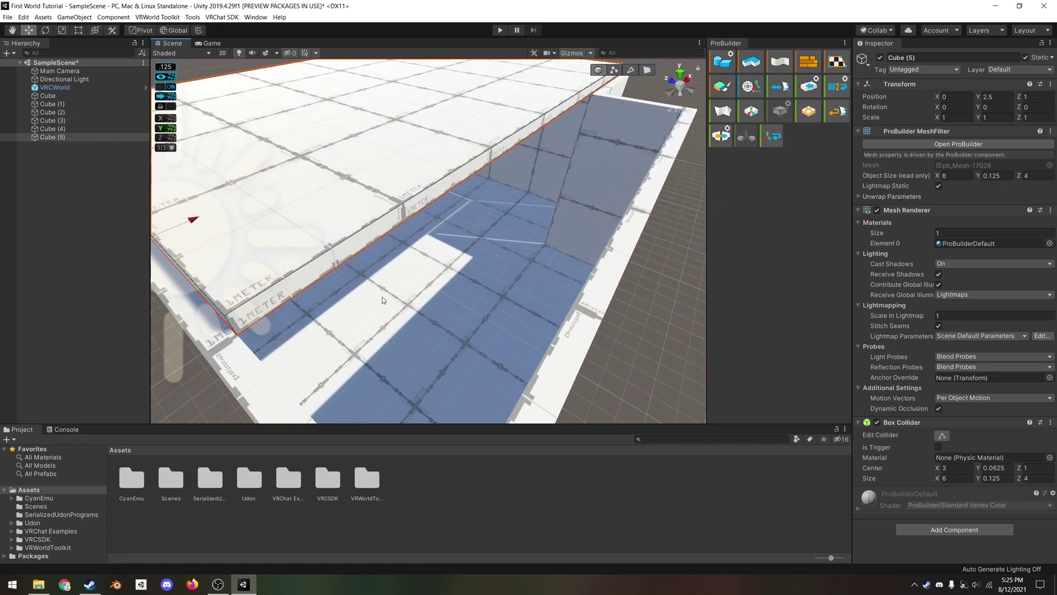
scroll(382, 296, down, 5)
key(Delete)
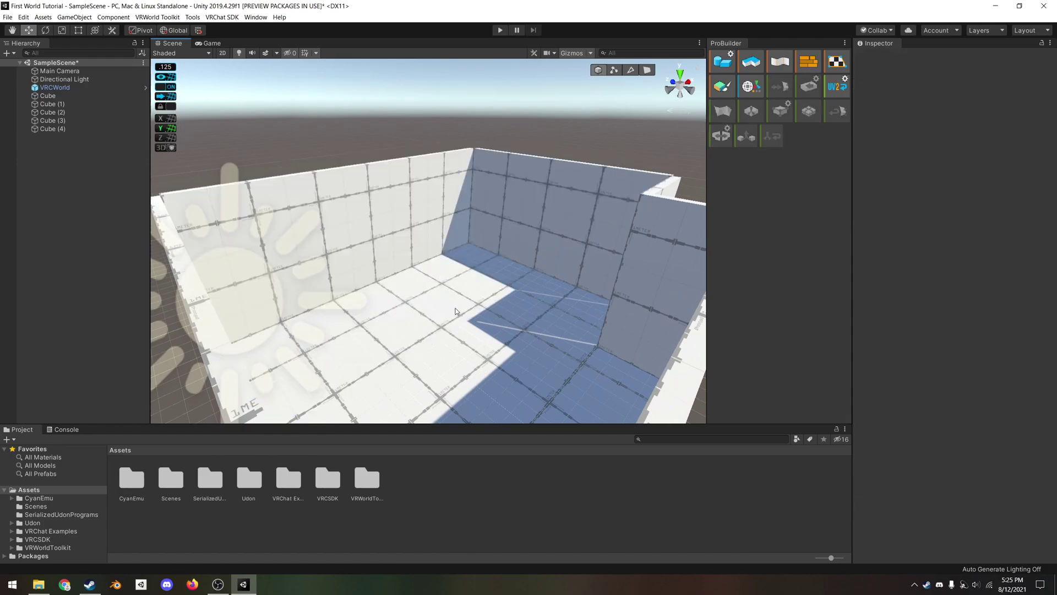
- Duplicate the extended floor and raise the copy along Y to 2.5 as the new ceiling on top of the walls
key(ctrl+z)
scroll(455, 343, up, 3)
alt+drag(419, 321, 410, 260)
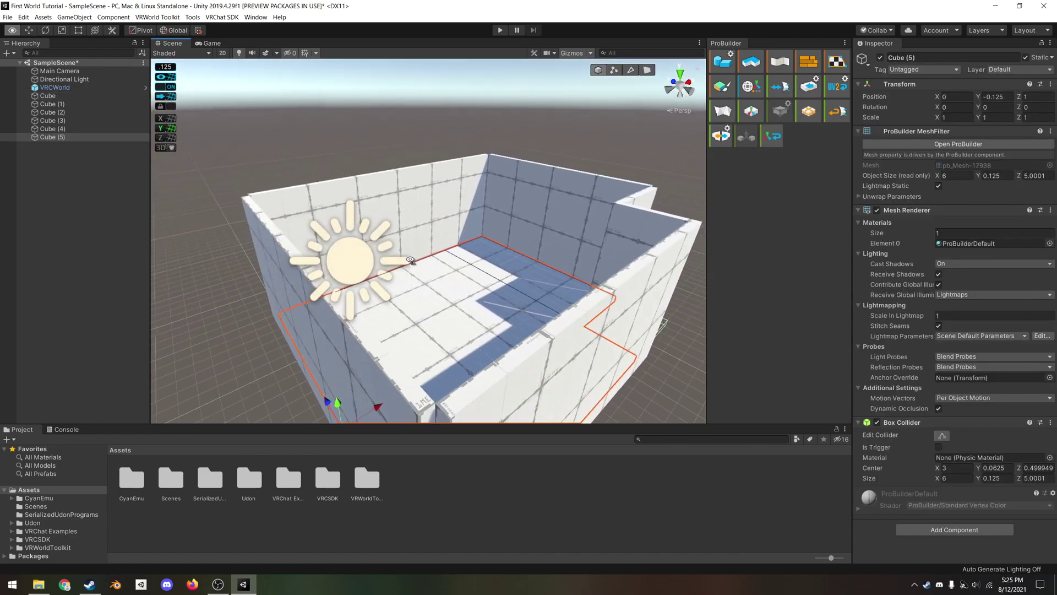
scroll(411, 260, down, 2)
key(w)
drag(361, 352, 362, 275)
middle_drag(362, 265, 350, 290)
drag(323, 266, 322, 256)
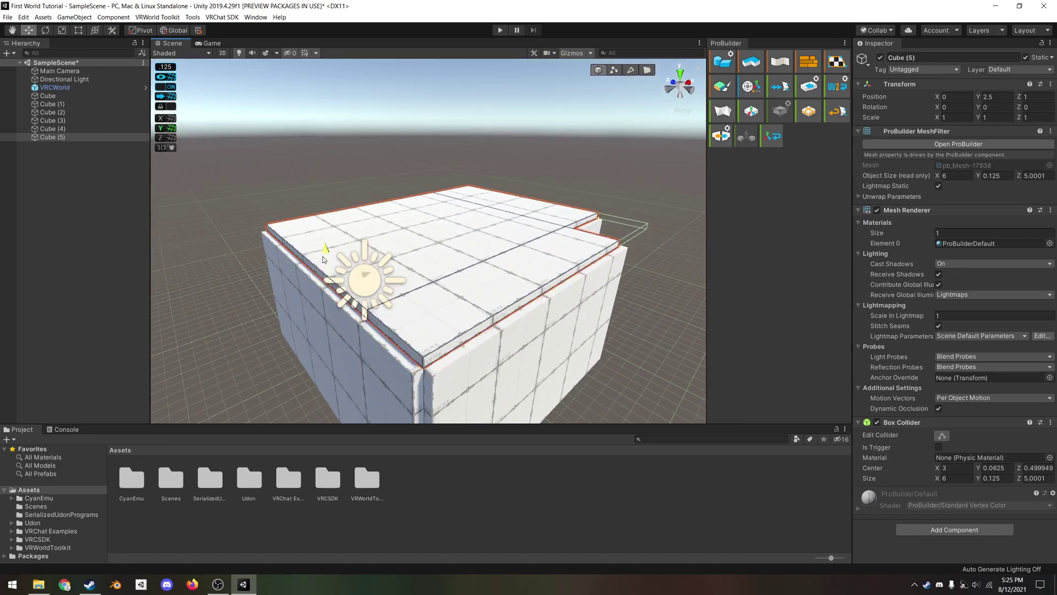
- Examine the enclosed room from the inside, checking the extension's corners and the new ceiling
key(w)
right_drag(323, 259, 570, 219)
key(s)
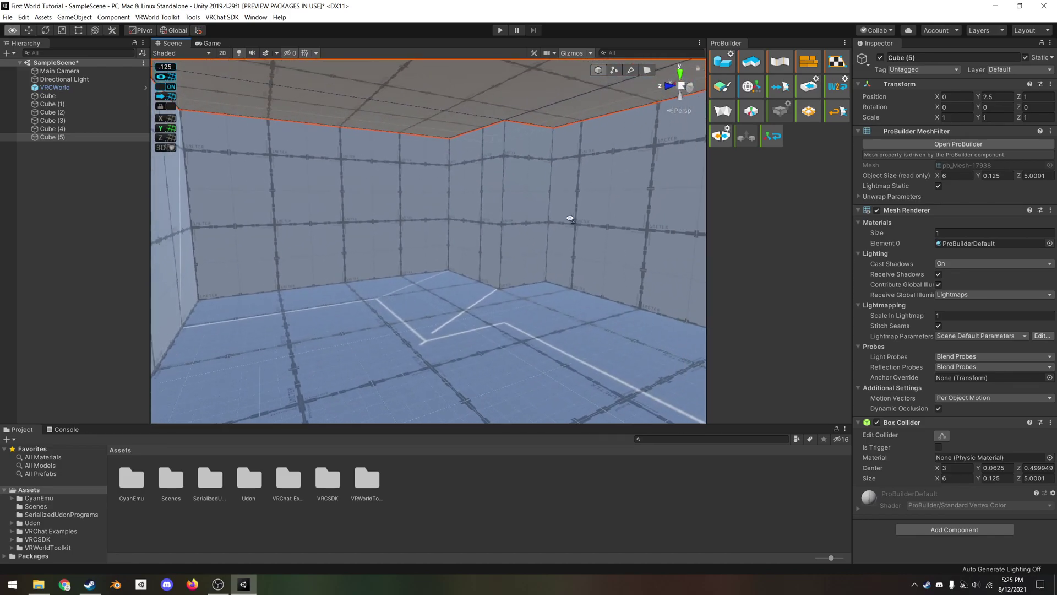
alt+drag(570, 218, 590, 219)
alt+drag(529, 314, 656, 287)
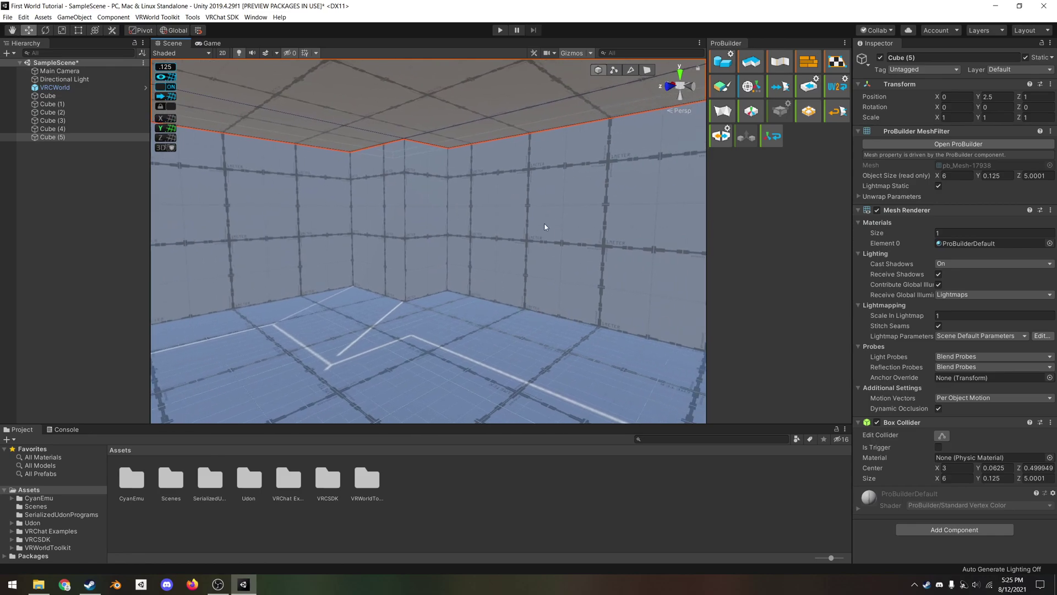
alt+drag(545, 226, 212, 145)
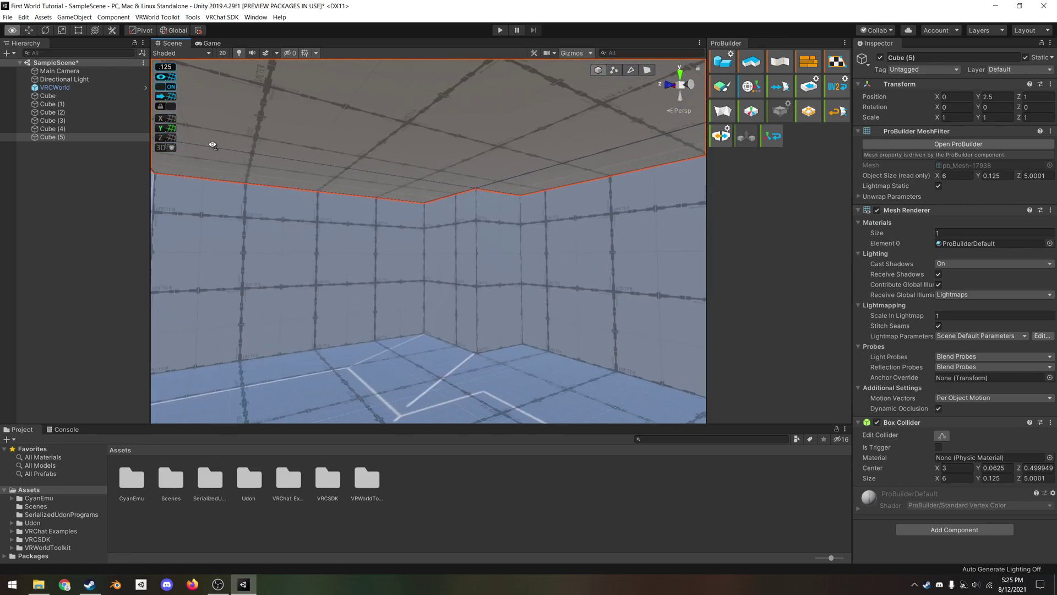
alt+drag(394, 265, 545, 347)
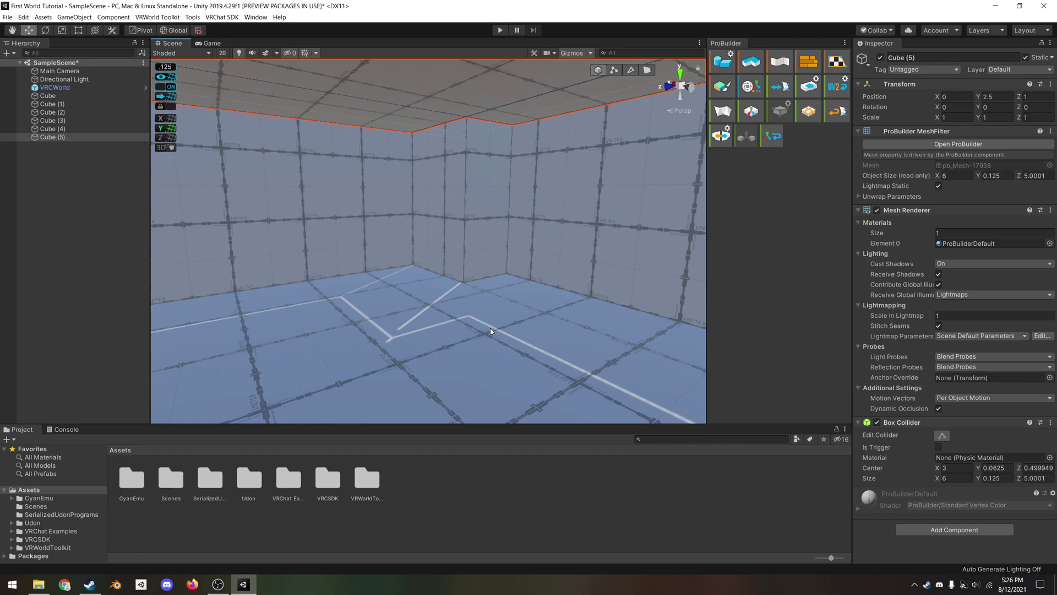
- Insert a vertical edge loop in the short wall section beside the extension and move it along X toward the room's corner
click(425, 224)
right_drag(443, 301, 490, 286)
key(w)
key(a)
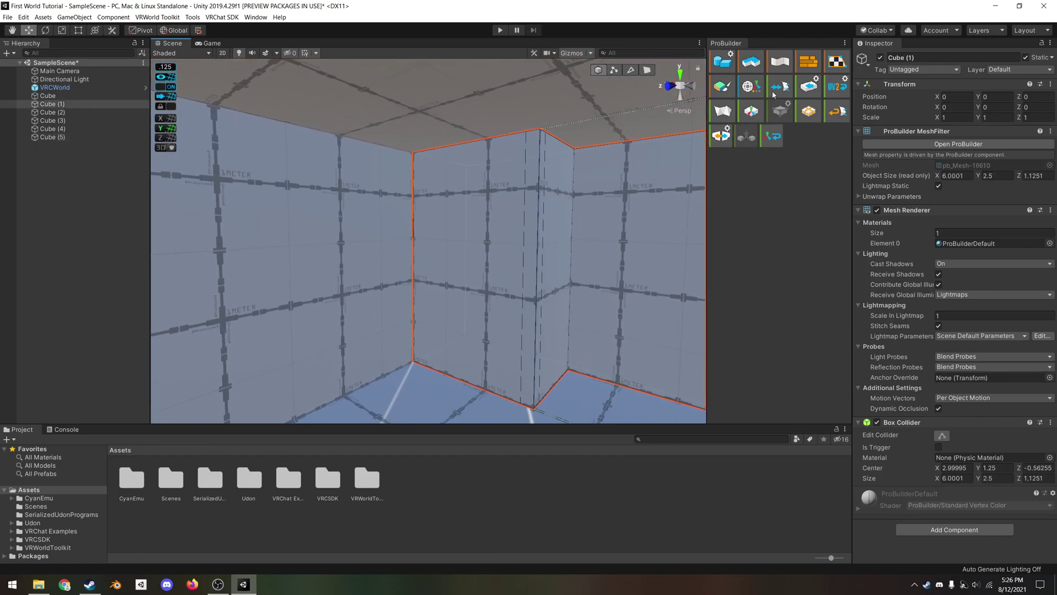
click(631, 70)
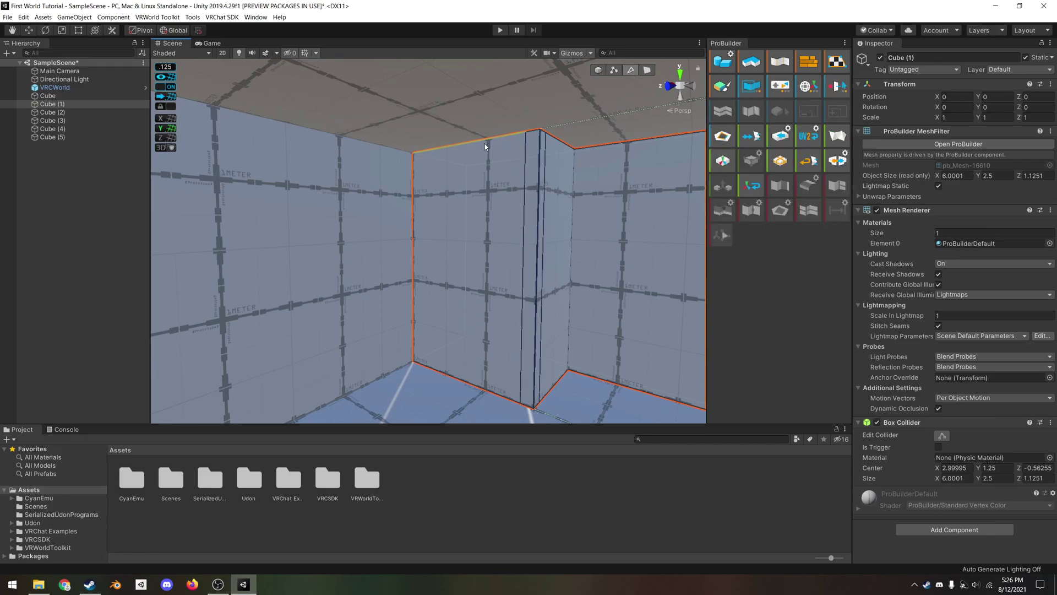
click(468, 140)
key(alt+u)
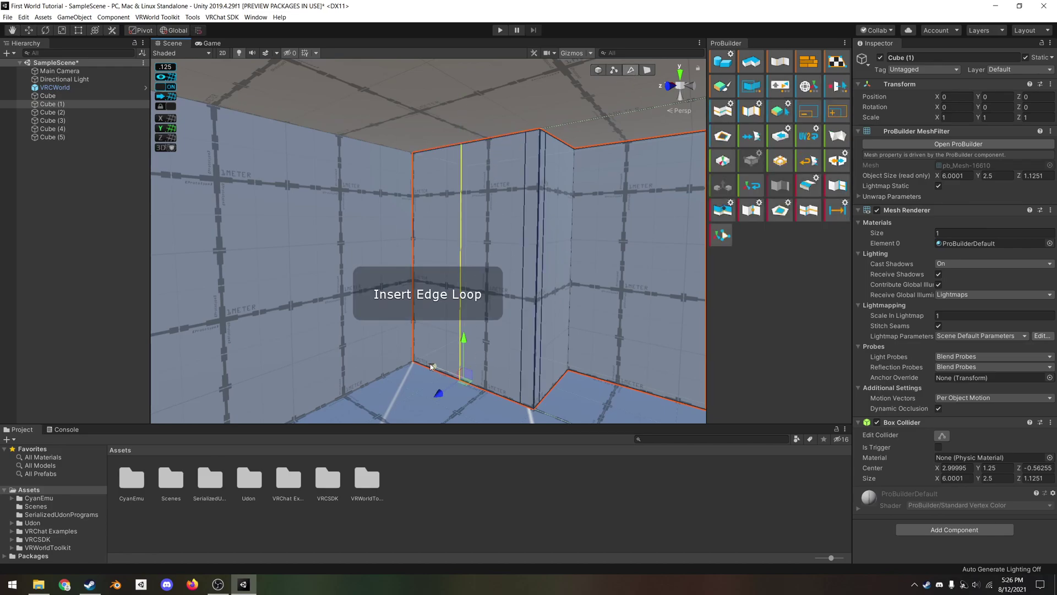
drag(431, 367, 406, 362)
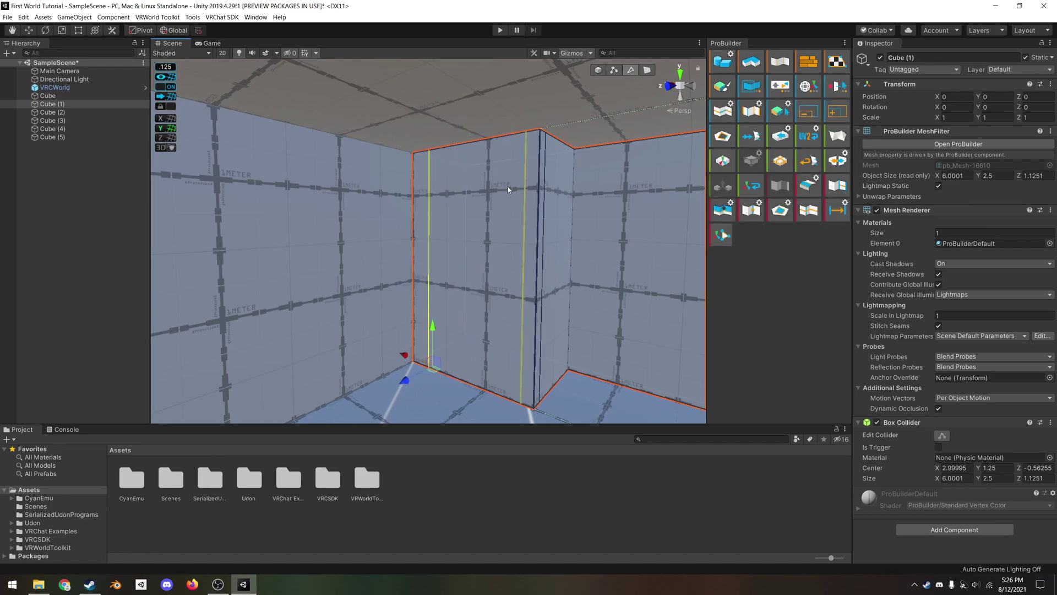
- Insert a second vertical edge loop in the short wall section and move it along X toward the extension
click(468, 146)
key(alt+u)
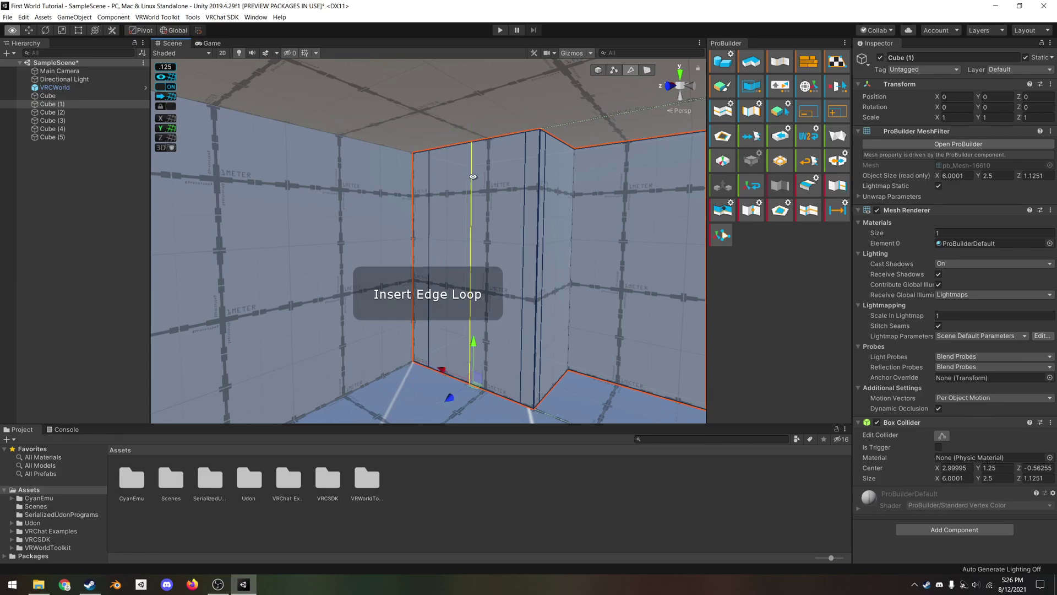
drag(442, 370, 464, 389)
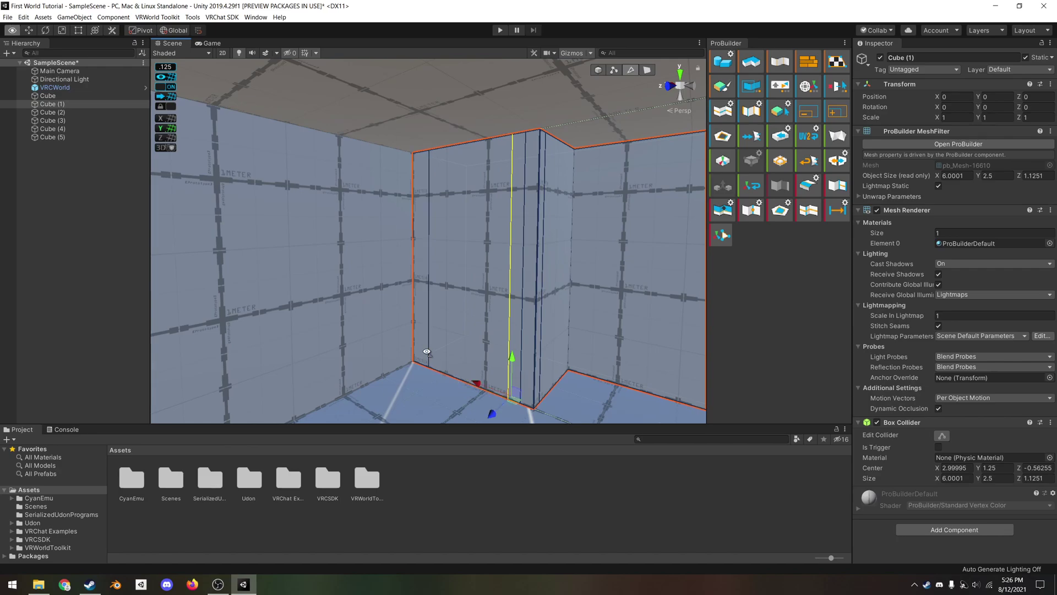
- Insert a horizontal edge loop across the short wall section and lower it along Y to about 0.5 m above the floor
key(w)
key(a)
right_drag(427, 354, 494, 368)
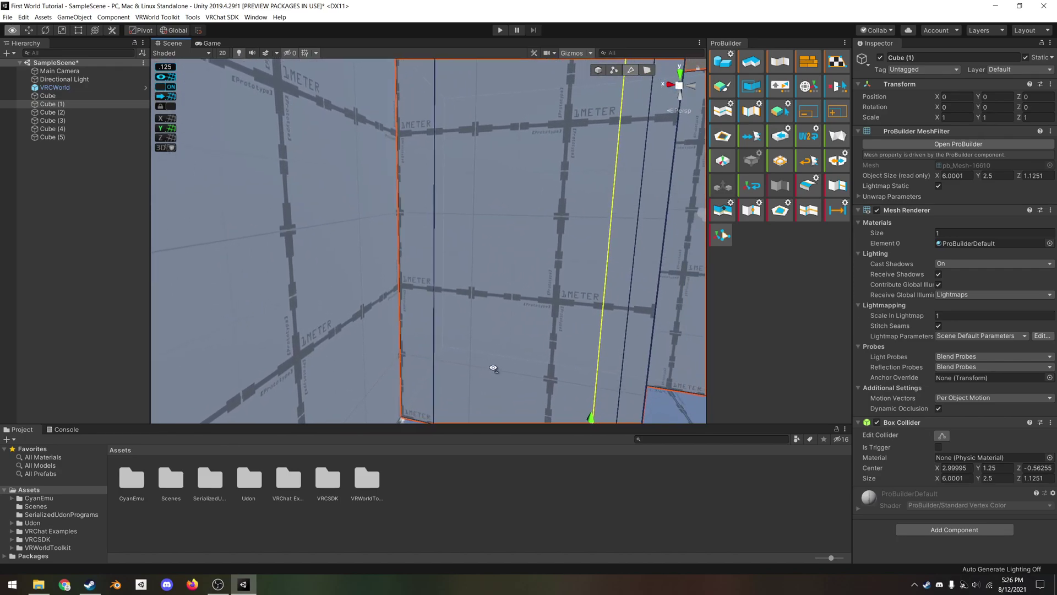
click(435, 348)
mouse_move(394, 256)
mouse_down()
mouse_move(383, 255)
mouse_move(401, 249)
mouse_up()
click(606, 263)
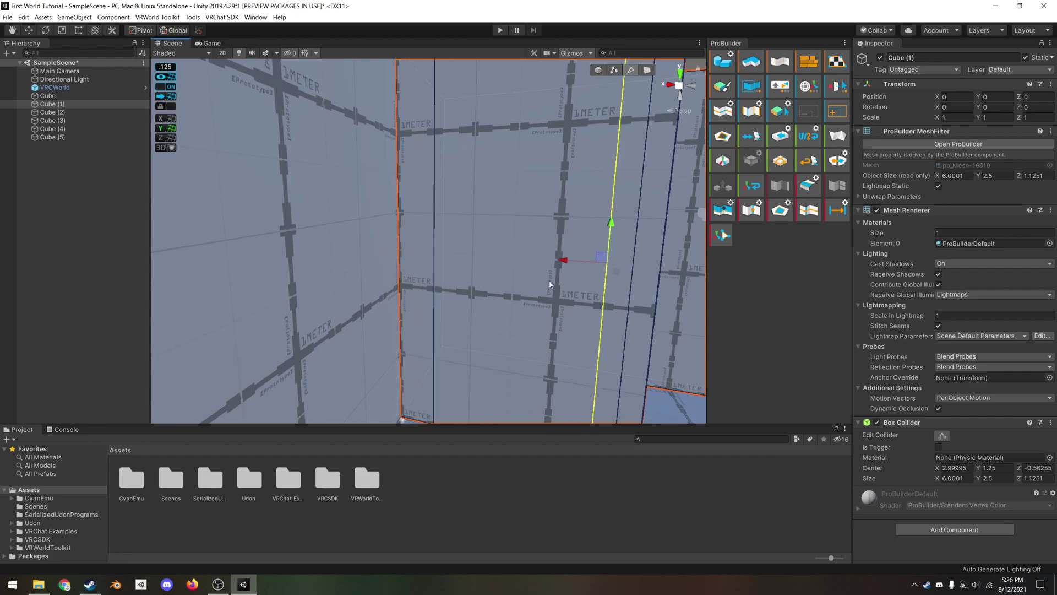
right_drag(538, 234, 574, 247)
click(376, 292)
right_drag(456, 349, 427, 300)
key(alt+u)
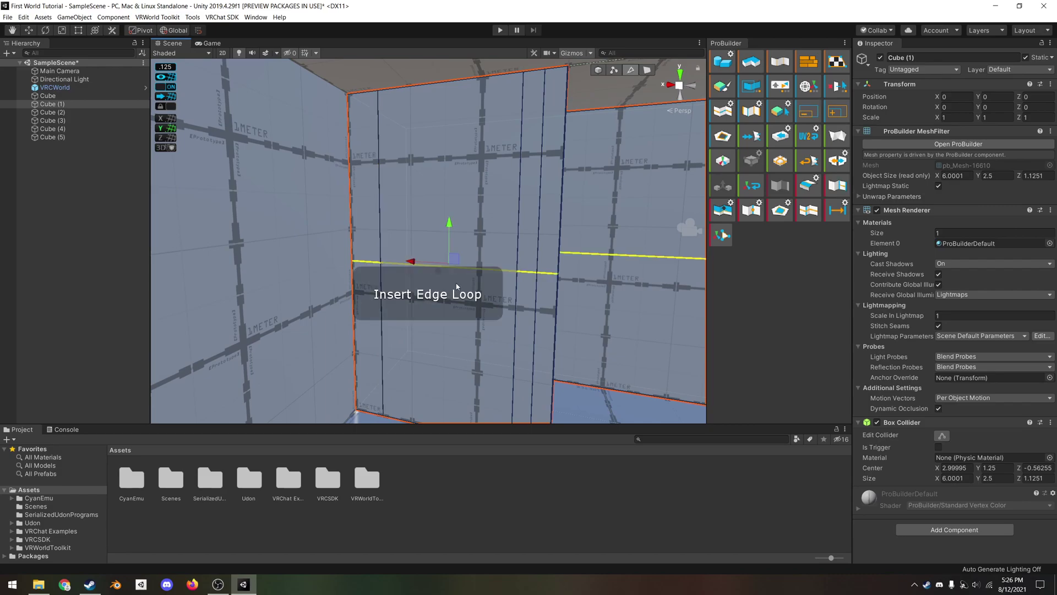
drag(456, 223, 432, 323)
- Insert another horizontal edge loop above the lower one and raise it along Y to the 2 m grid line
click(386, 300)
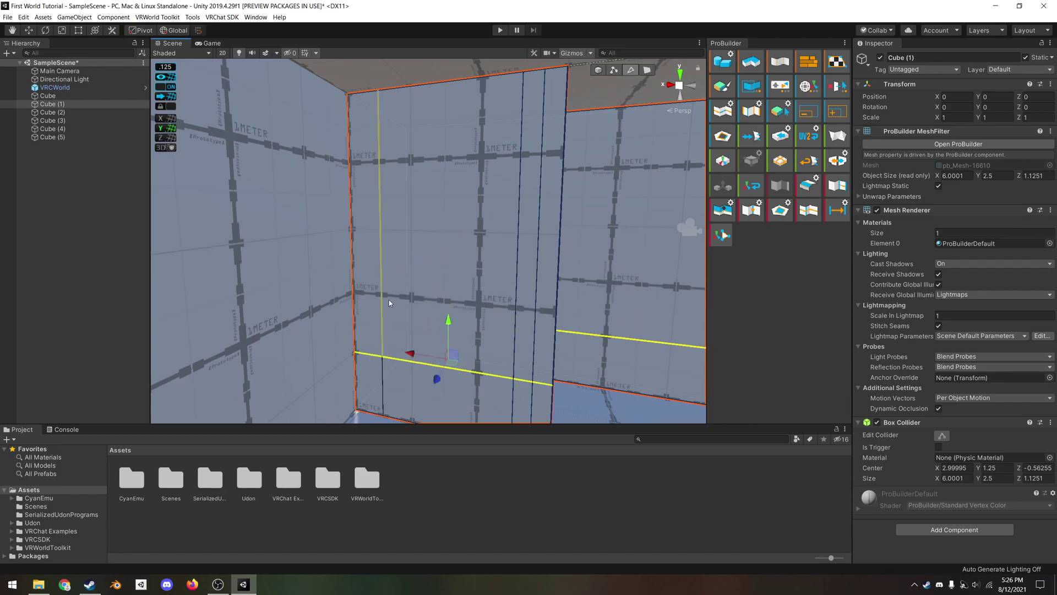
key(alt+u)
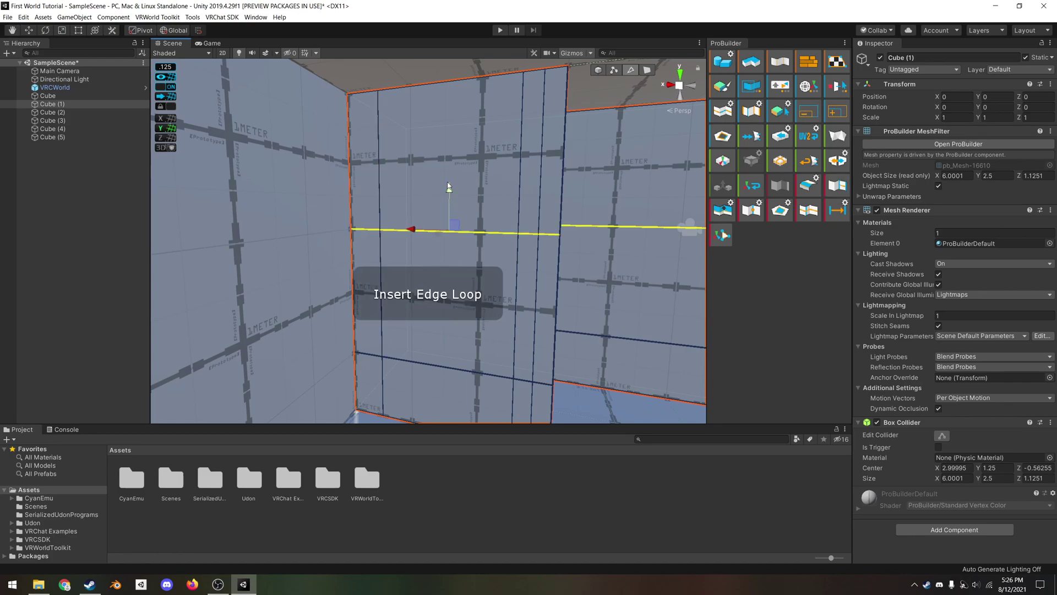
drag(448, 184, 460, 124)
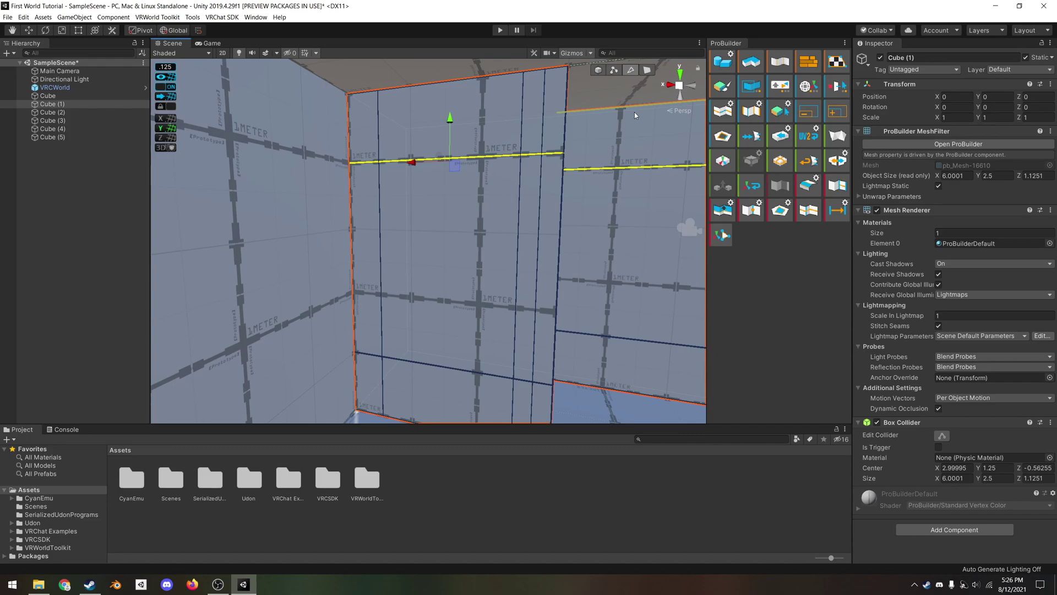
- Select the inner and outer wall faces inside the outlined window rectangle of the short wall section
click(648, 71)
click(471, 218)
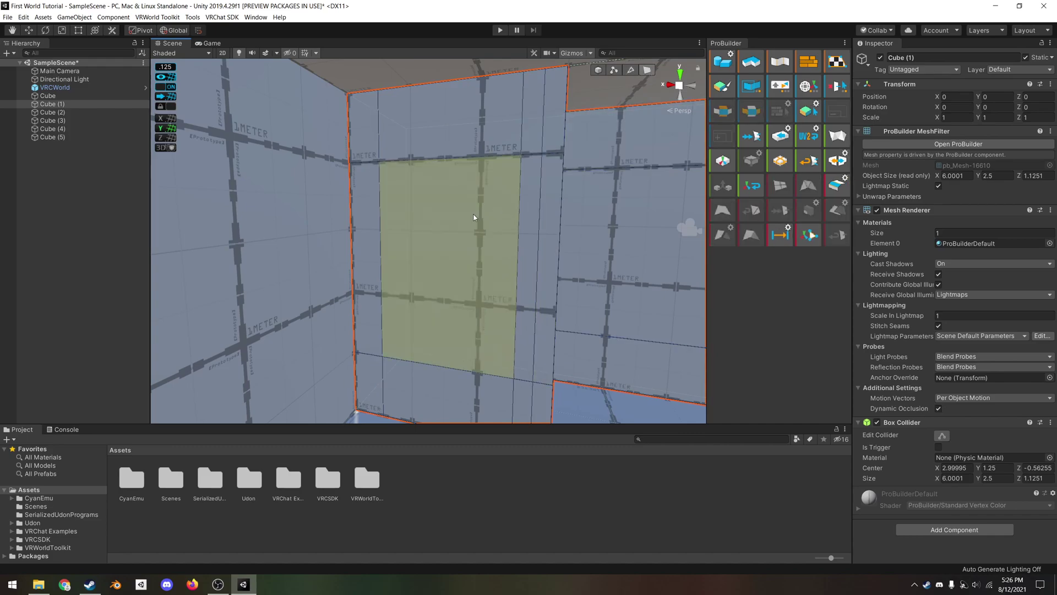
key(f)
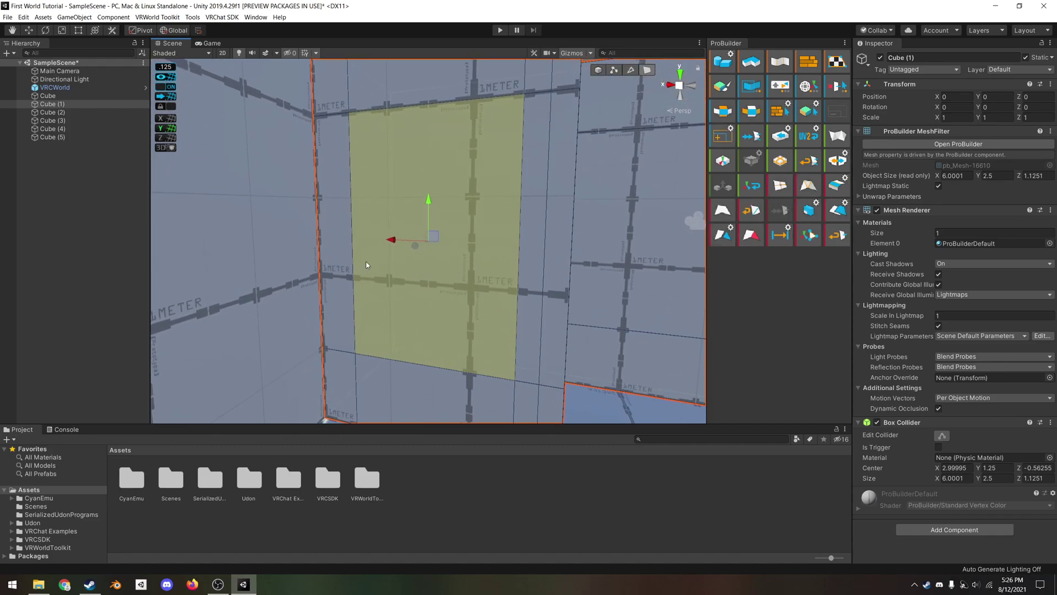
alt+drag(273, 210, 842, 243)
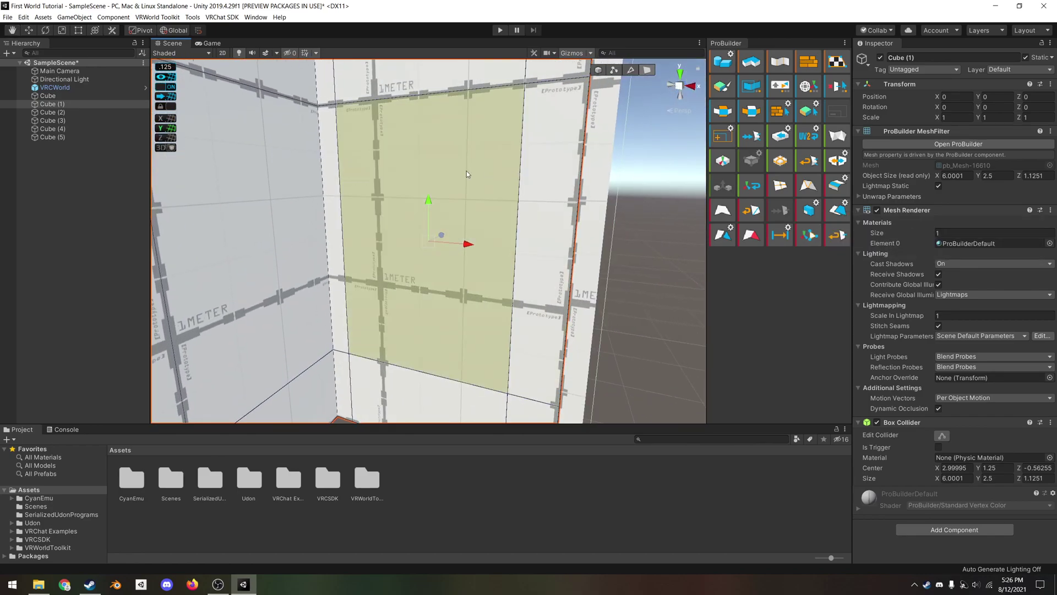
key(Delete)
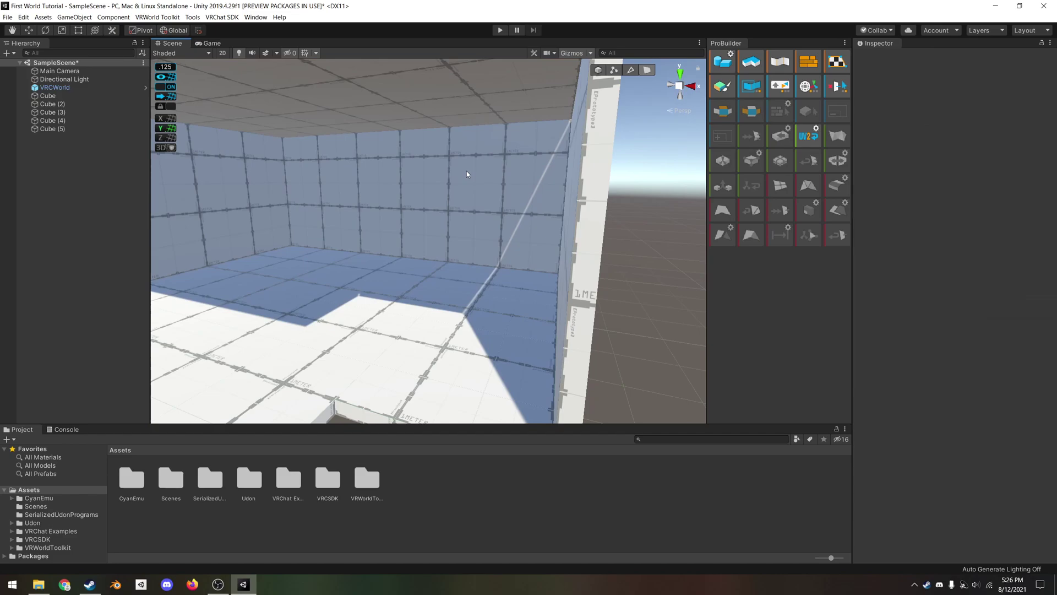
key(ctrl+z)
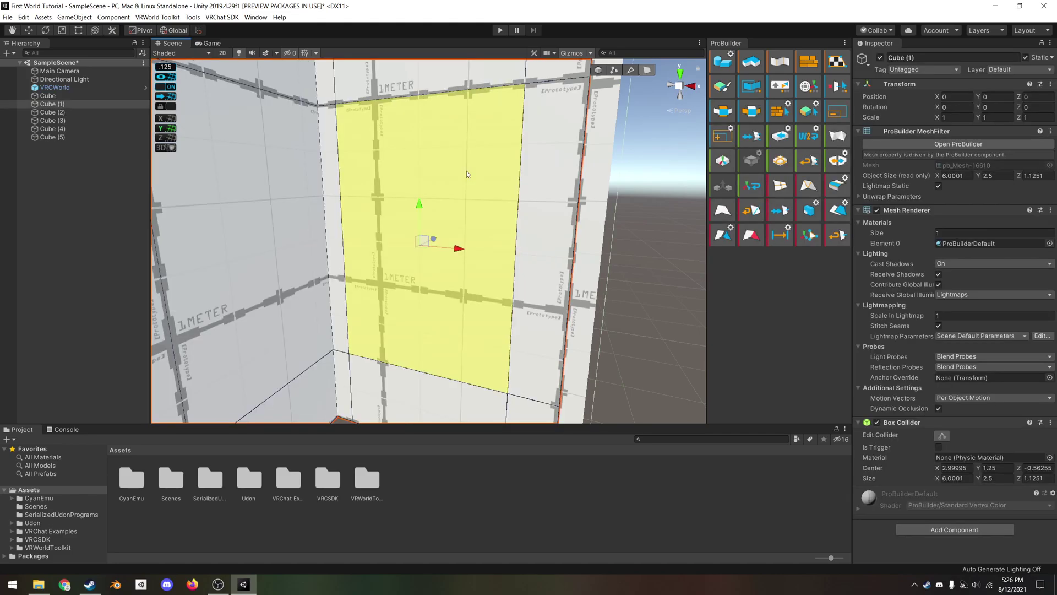
key(Delete)
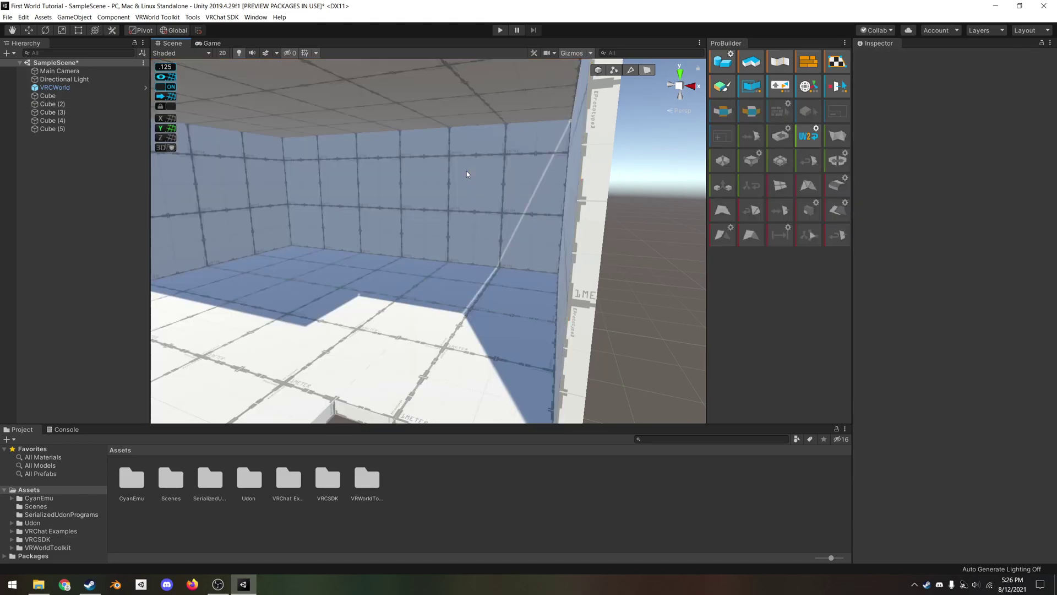
key(ctrl+z)
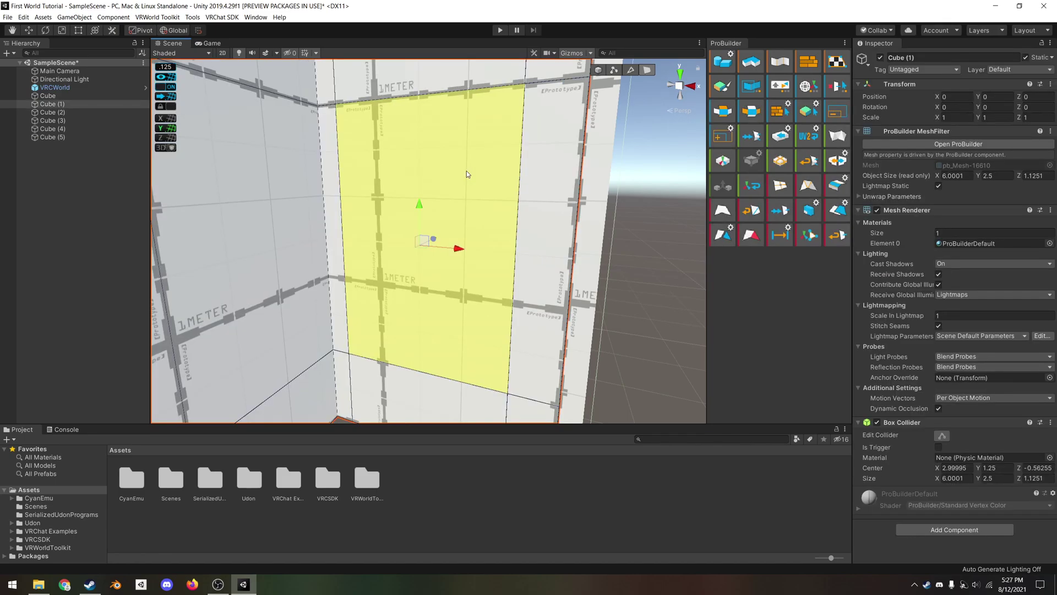
- Delete the selected faces, then extrude the four inner edges of the window opening along Z through the wall's thickness
key(BackSpace)
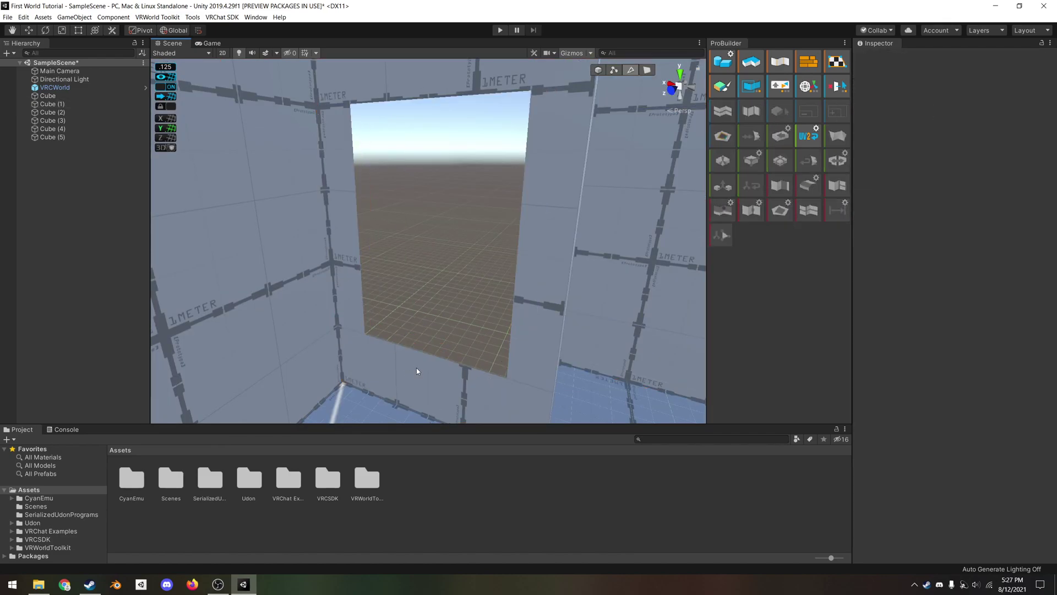
click(416, 367)
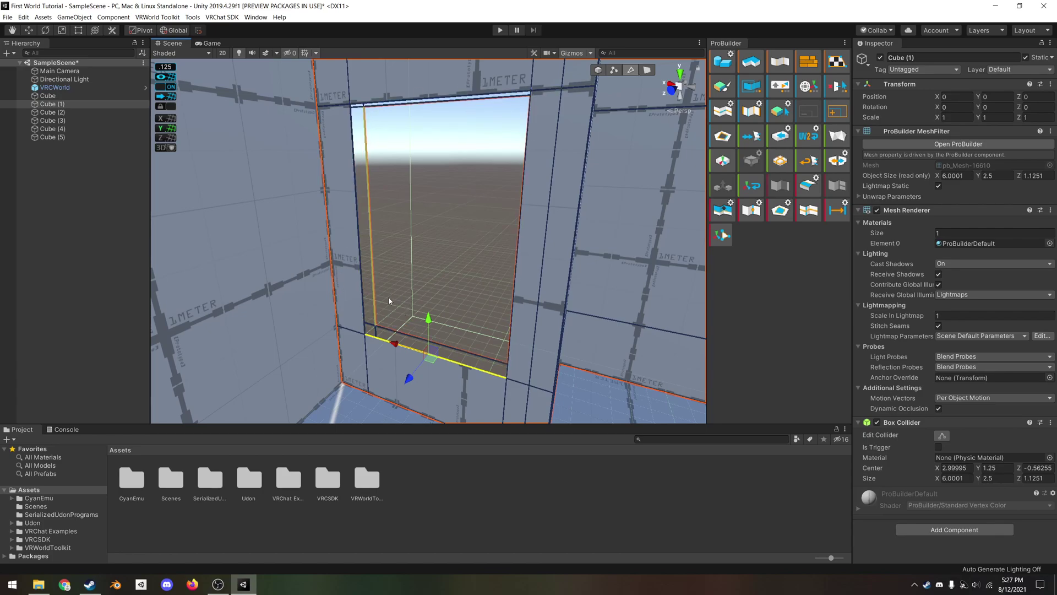
shift+click(360, 279)
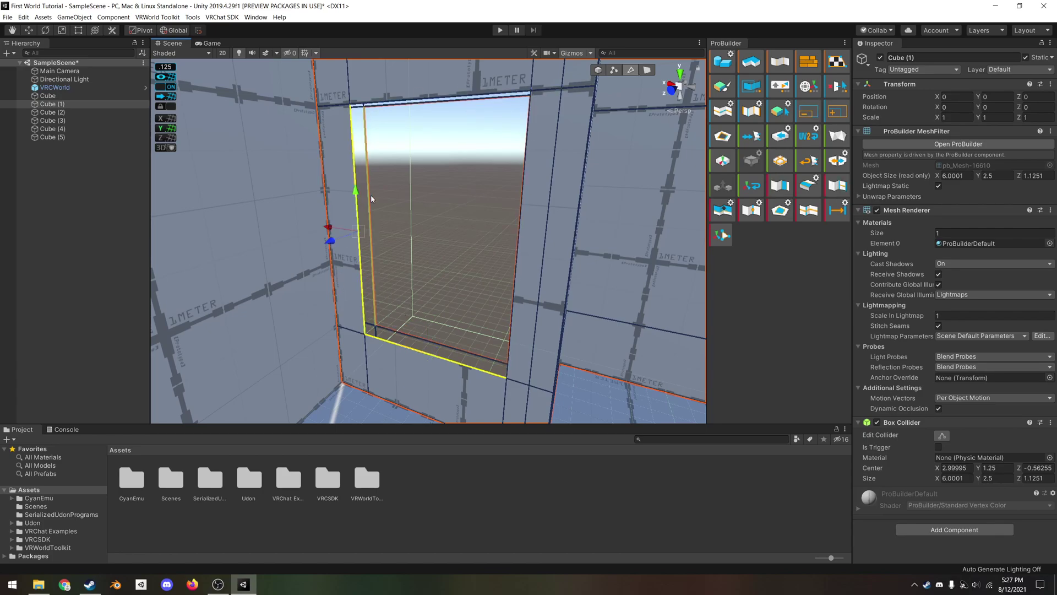
shift+click(402, 89)
shift+click(517, 284)
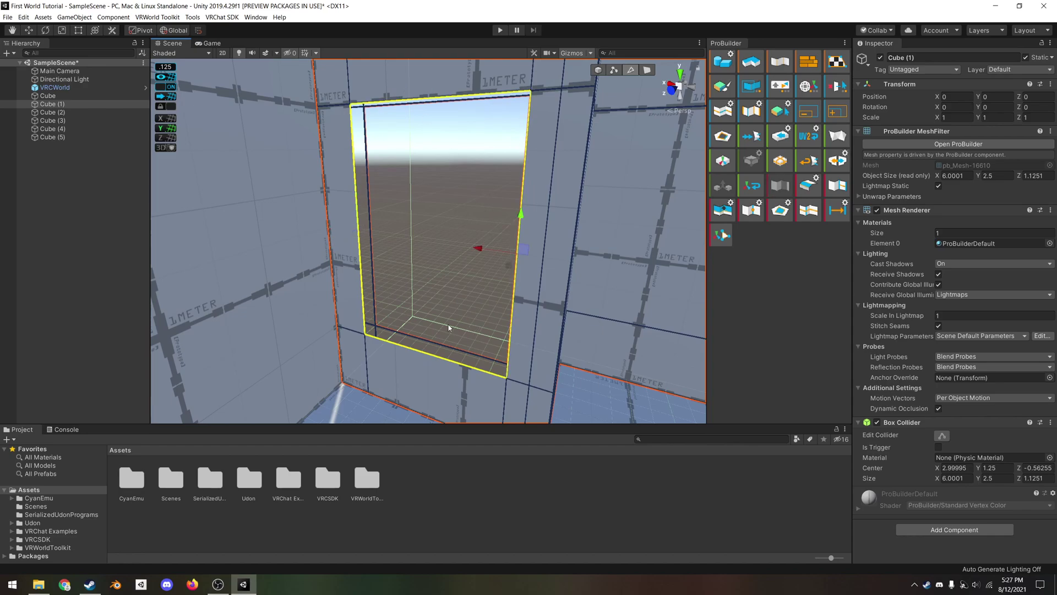
alt+drag(429, 314, 543, 421)
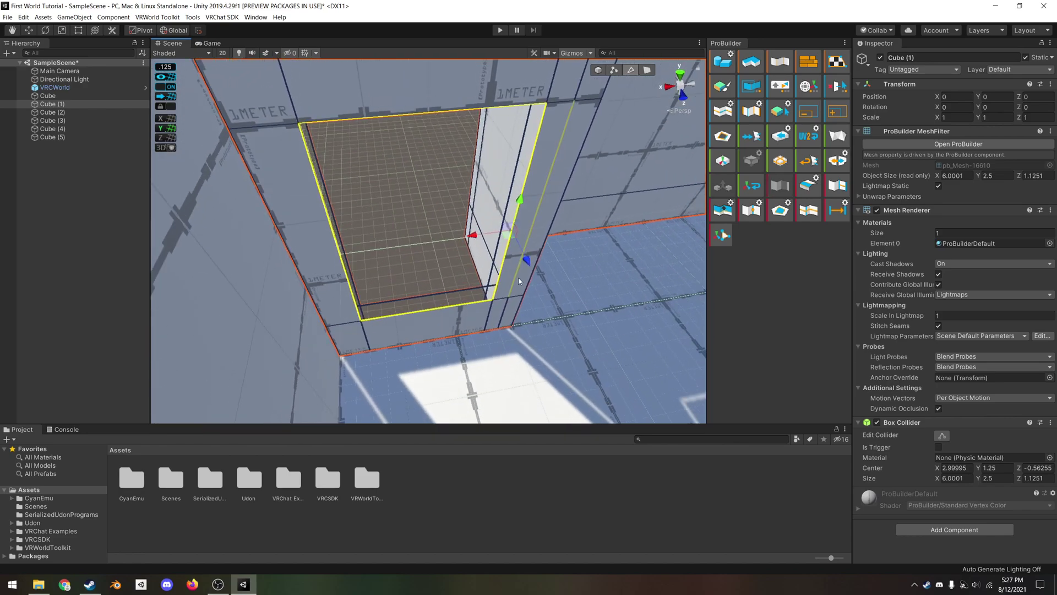
shift+drag(526, 269, 526, 255)
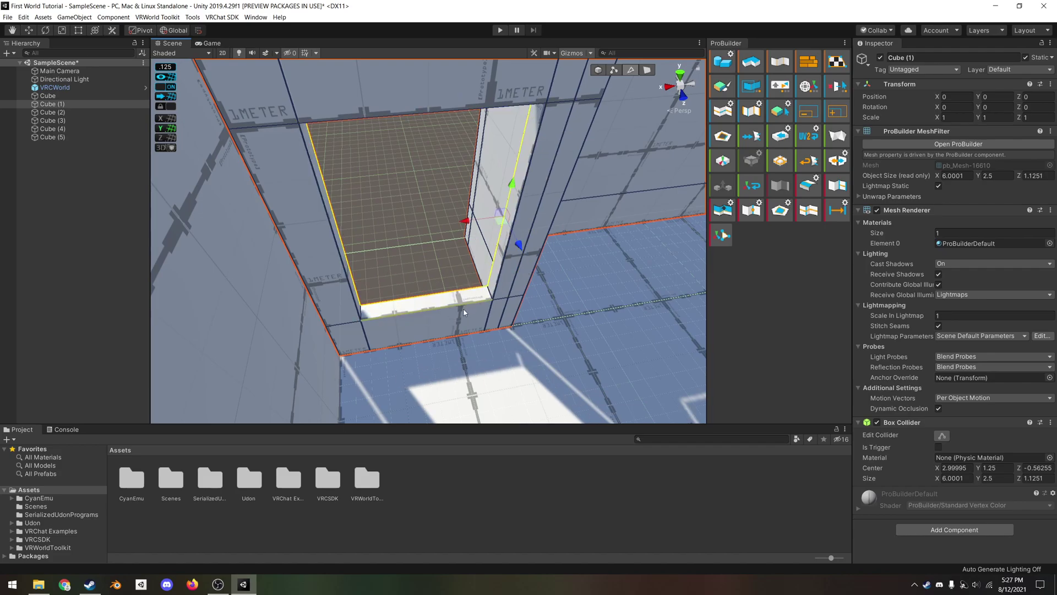
- Try moving the opening's outer lower edge and its corner vertex to test whether the extruded sill is joined to the wall
alt+drag(331, 302, 691, 304)
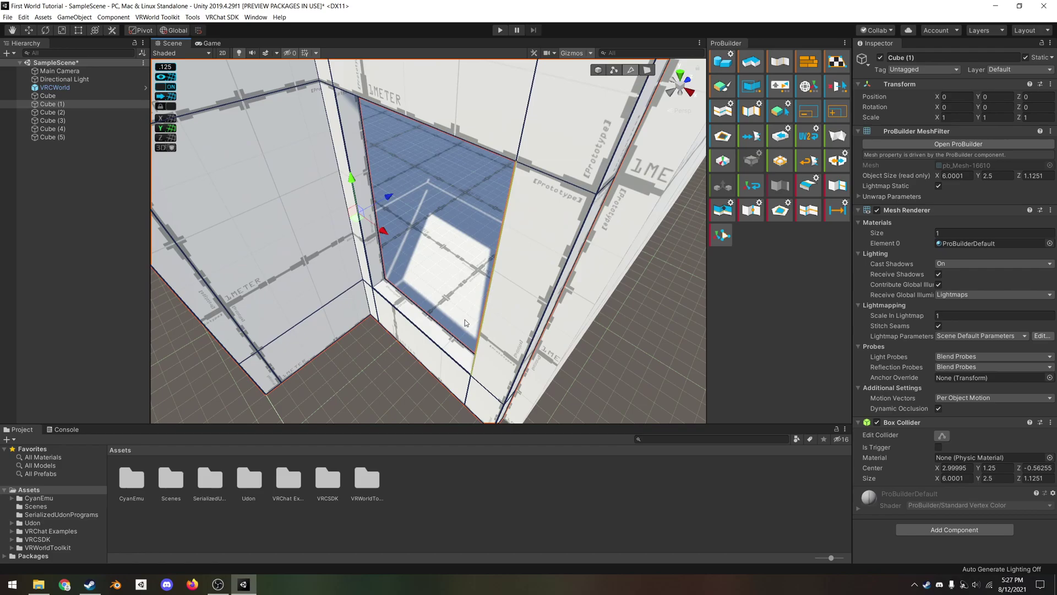
click(399, 320)
key(f)
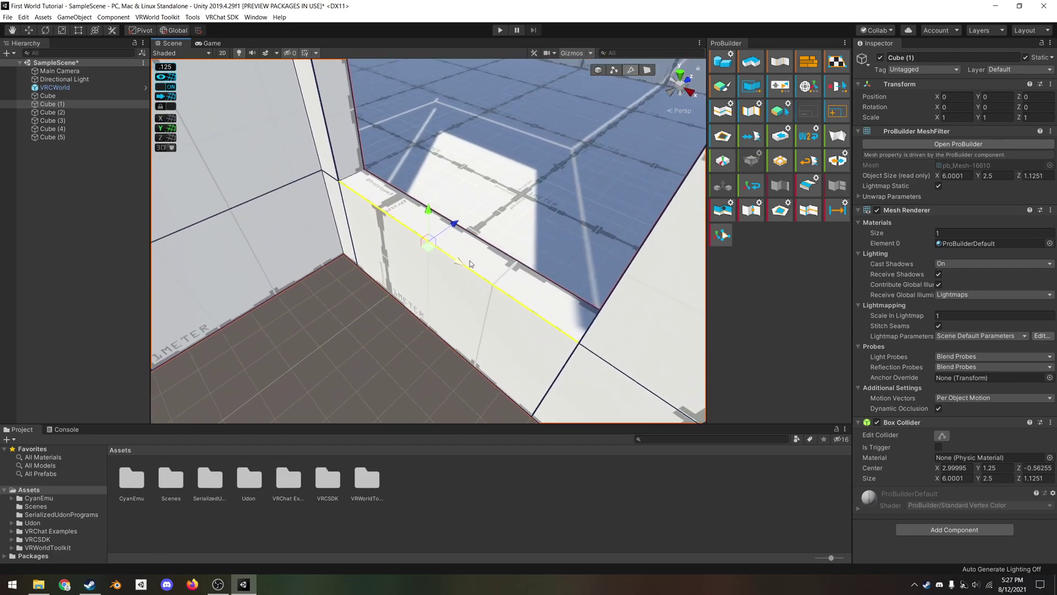
mouse_move(431, 215)
mouse_down()
mouse_move(448, 160)
mouse_move(438, 248)
mouse_move(449, 213)
mouse_up()
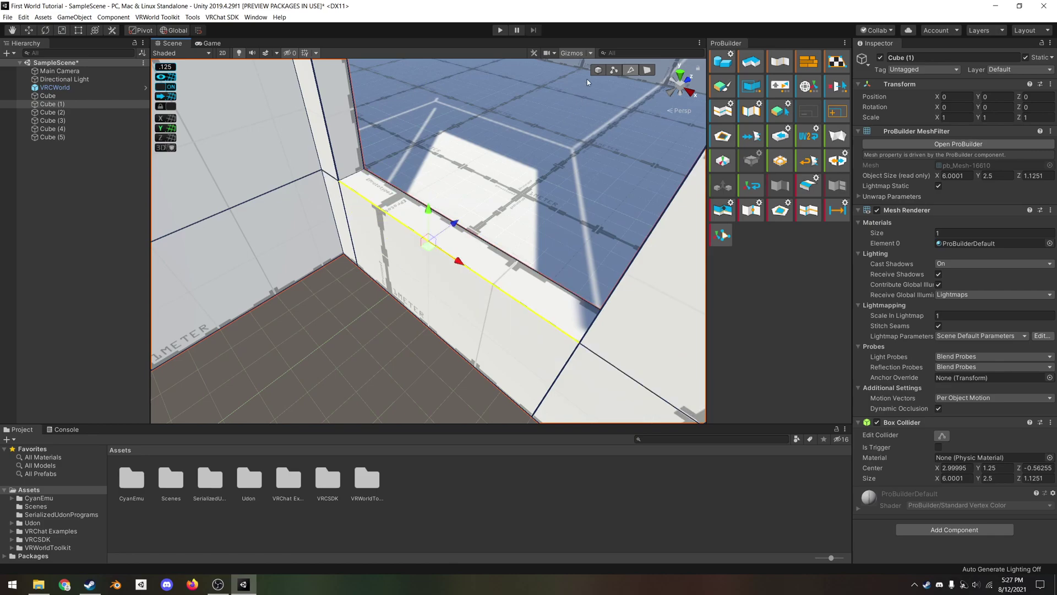
click(614, 70)
click(582, 348)
drag(588, 357, 609, 379)
- Select all vertices of the wall object and weld them so the extruded opening is joined to the wall
right_drag(360, 364, 374, 259)
scroll(437, 313, down, 6)
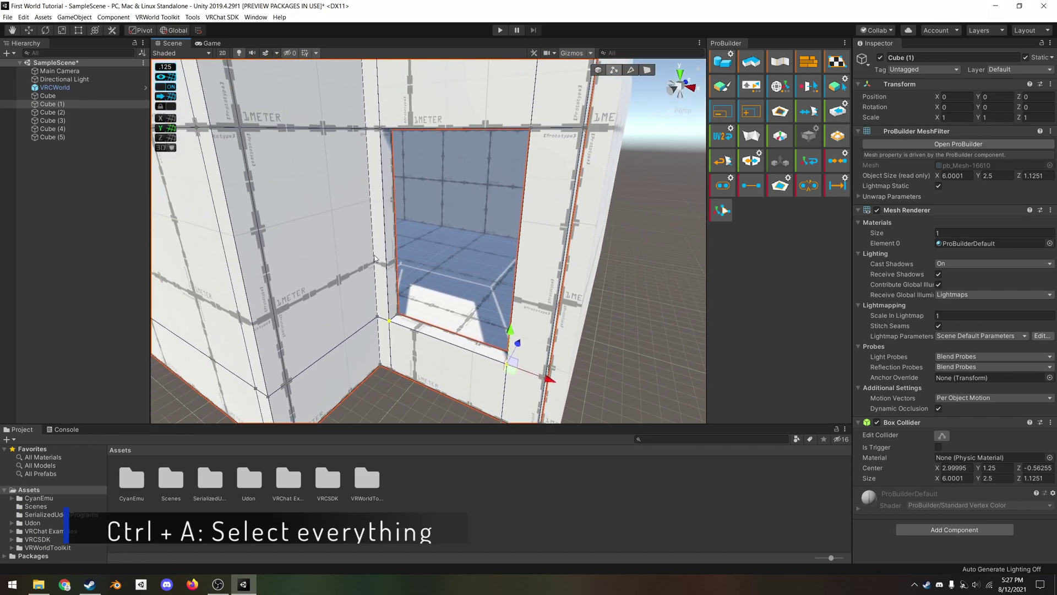
key(ctrl+a)
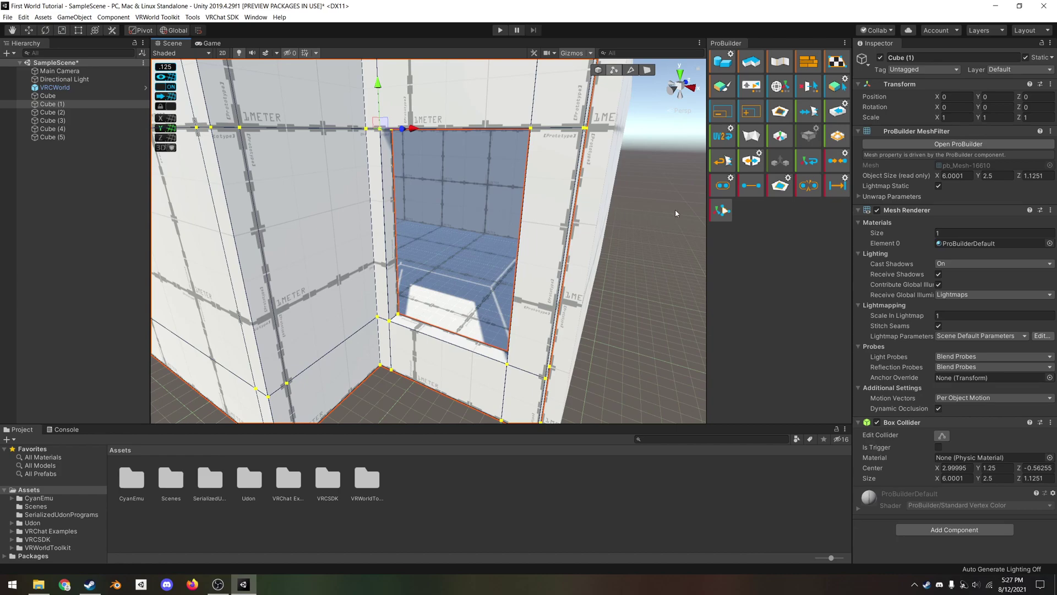
click(727, 194)
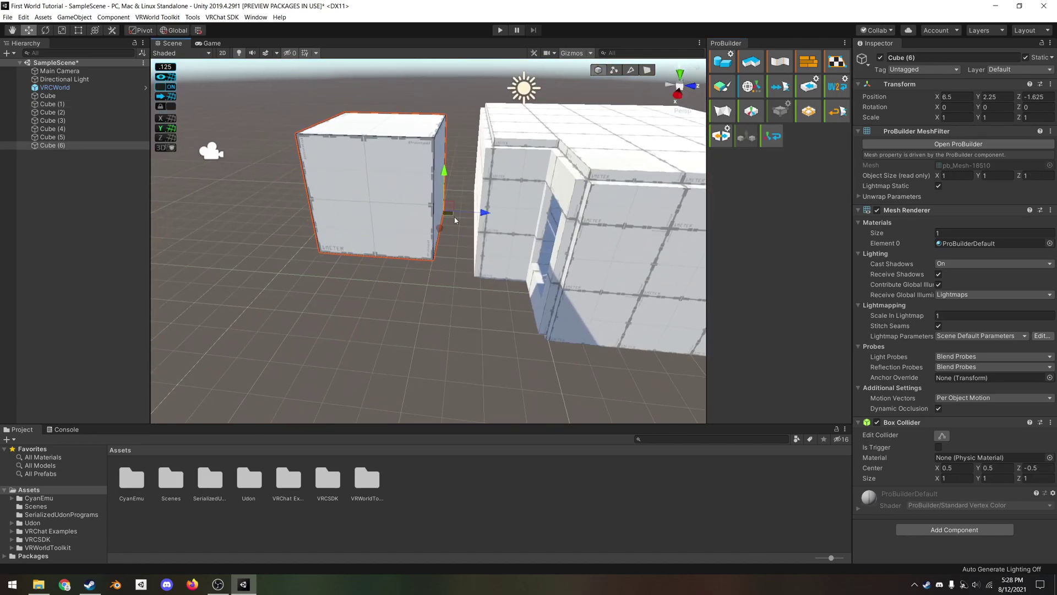
- Fit the new cube into the short wall's window opening and reshape its faces into a pane of 1 x 1.5 x 0.03125 m
alt+drag(385, 247, 424, 260)
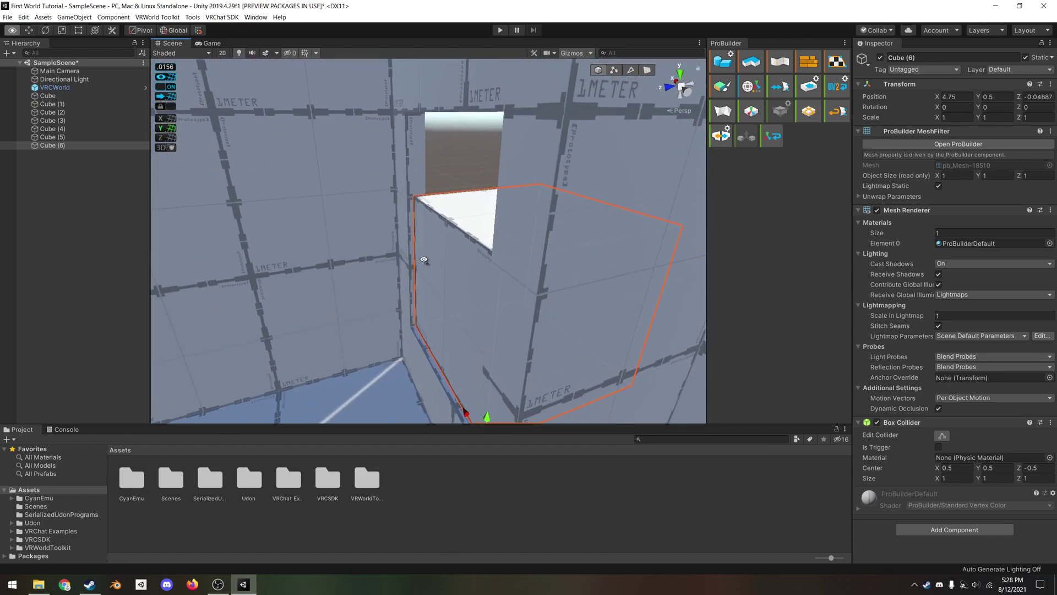
mouse_move(424, 259)
right_down()
mouse_move(380, 231)
mouse_move(418, 247)
right_up()
key(g)
click(452, 265)
drag(451, 264, 325, 215)
right_drag(325, 215, 354, 135)
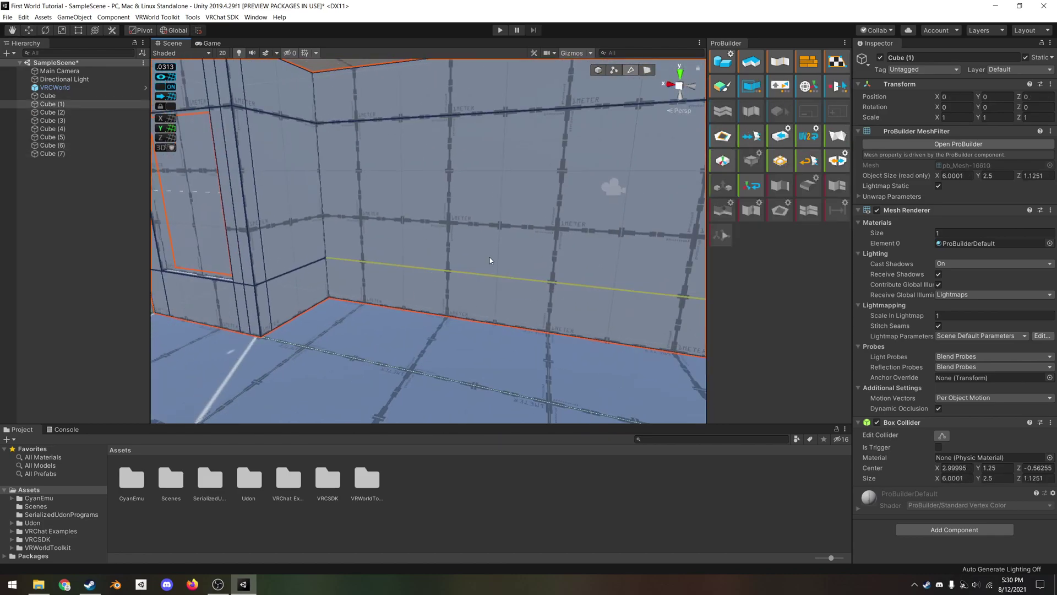
- Move a vertical edge loop along the long wall to frame another window opening
drag(355, 99, 431, 95)
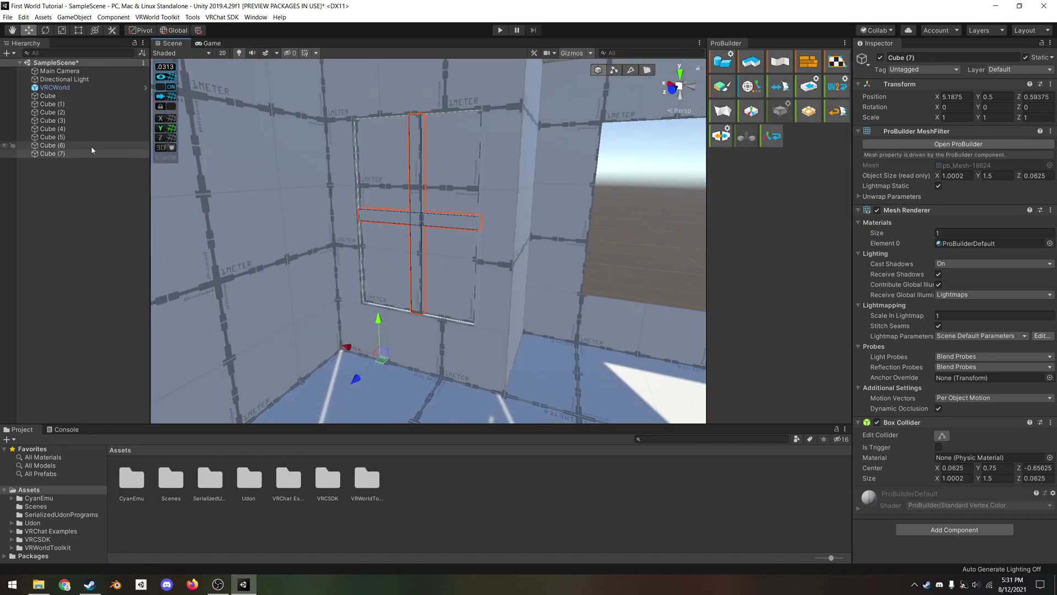
- Parent the crossbar object Cube (7) to the window pane Cube (6) and select the pane
click(48, 155)
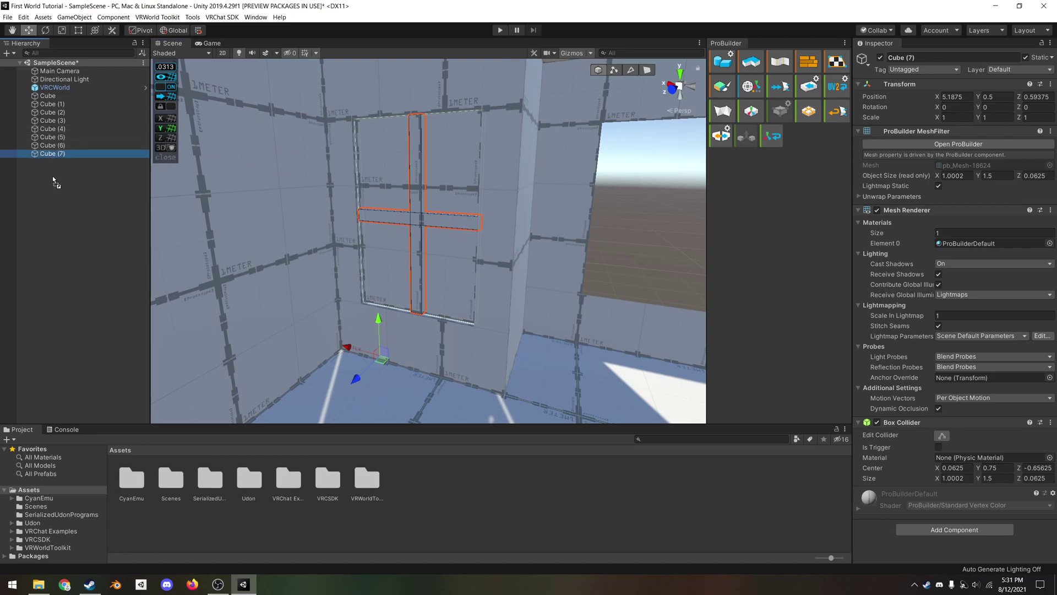
drag(84, 174, 68, 144)
click(67, 146)
- Move the window pane with its crossbars out of the short wall's opening along X toward the long wall
drag(478, 326, 487, 323)
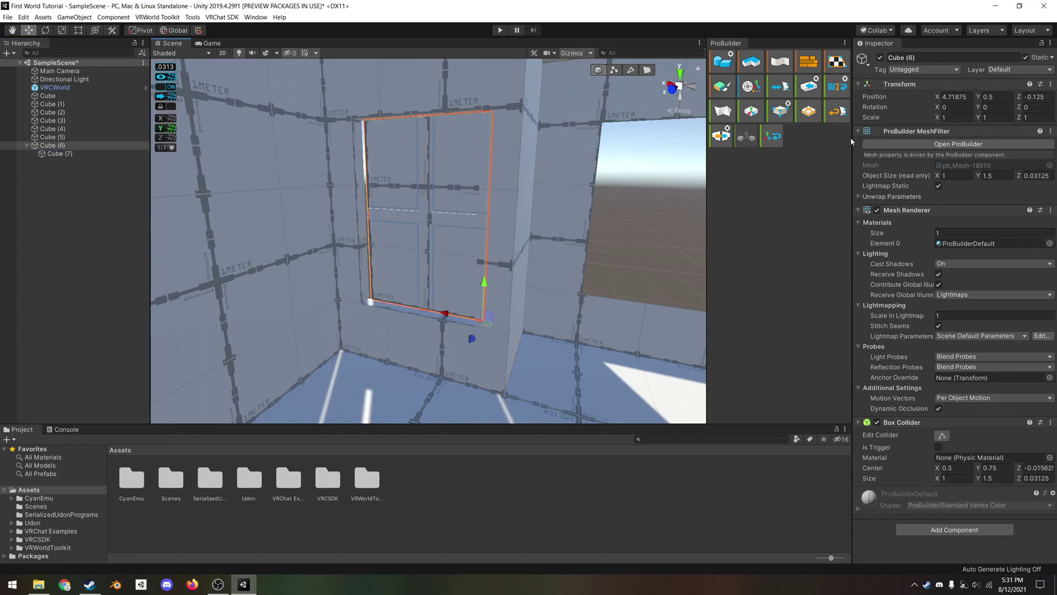
drag(488, 326, 725, 308)
click(37, 154)
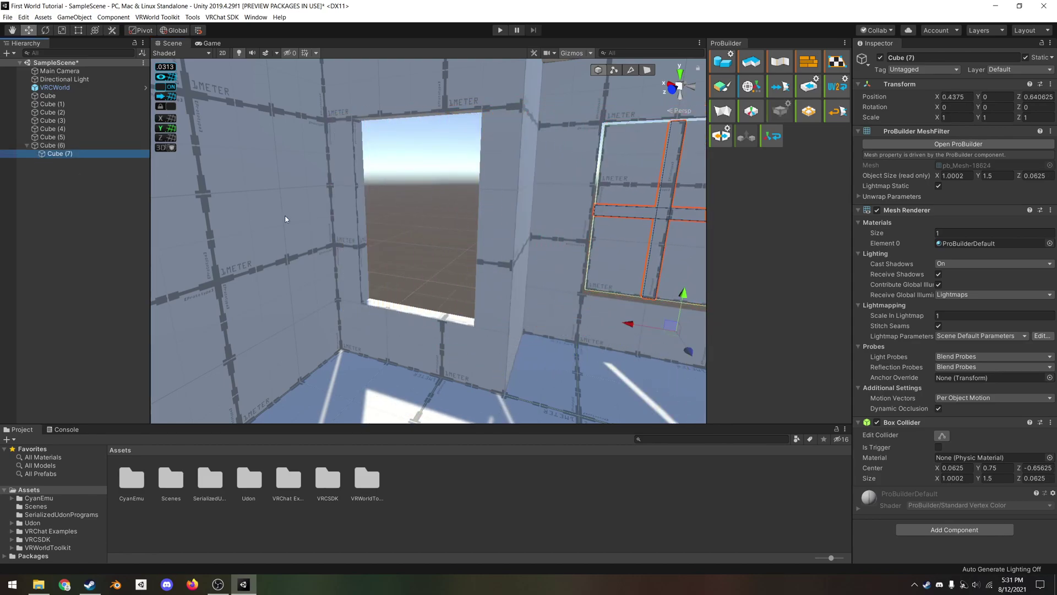
key(f)
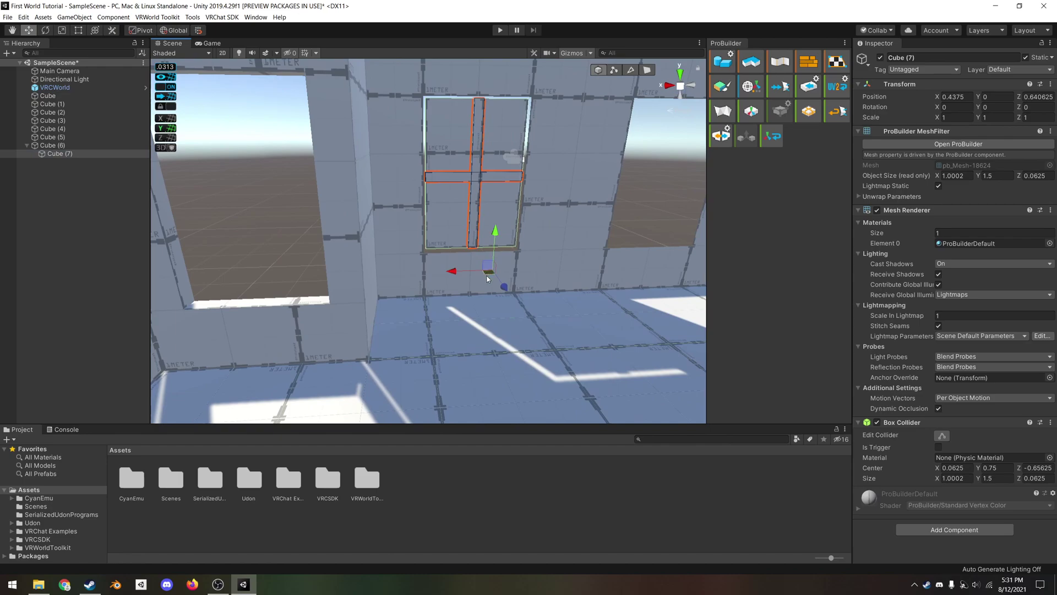
- Select the edges around the long wall's window openings and extrude them through the wall's thickness
click(496, 248)
right_drag(496, 248, 567, 242)
click(567, 243)
click(630, 70)
right_drag(495, 181, 405, 318)
shift+click(402, 179)
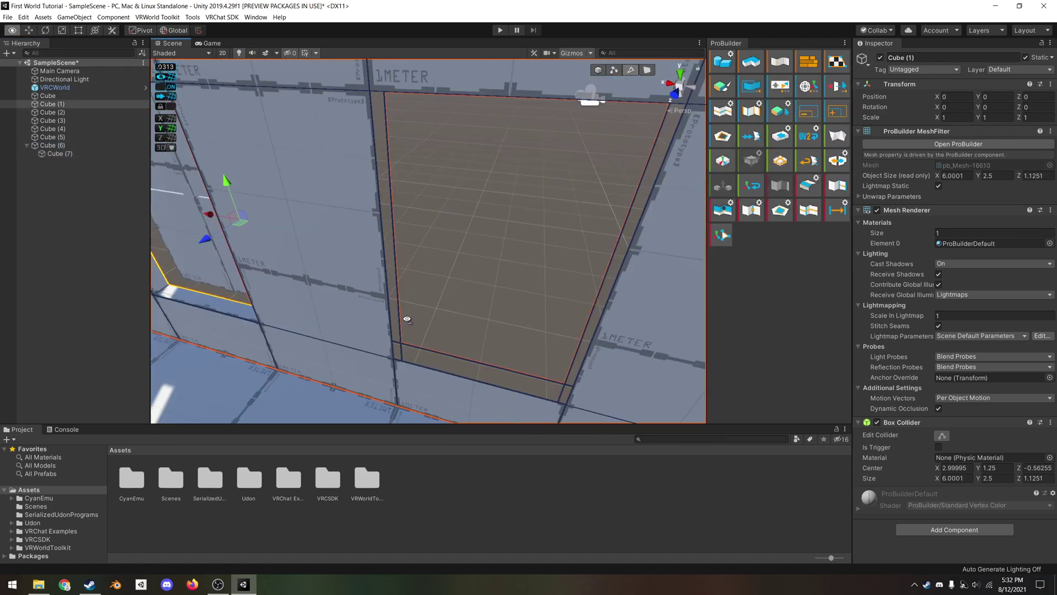
double_click(553, 275)
shift+drag(550, 301, 556, 305)
- Weld the wall's vertices around the extruded openings and return to object selection mode
click(614, 70)
key(alt+v)
click(599, 70)
- Move the window pane with its crossbars back along X to 4.75, into the short wall's opening
right_drag(496, 231, 386, 306)
click(606, 221)
drag(633, 318, 394, 318)
key(f)
- Examine the house from outside, comparing the isometric and perspective projections of the scene view
alt+drag(418, 292, 790, 300)
scroll(508, 257, down, 3)
middle_drag(508, 253, 512, 288)
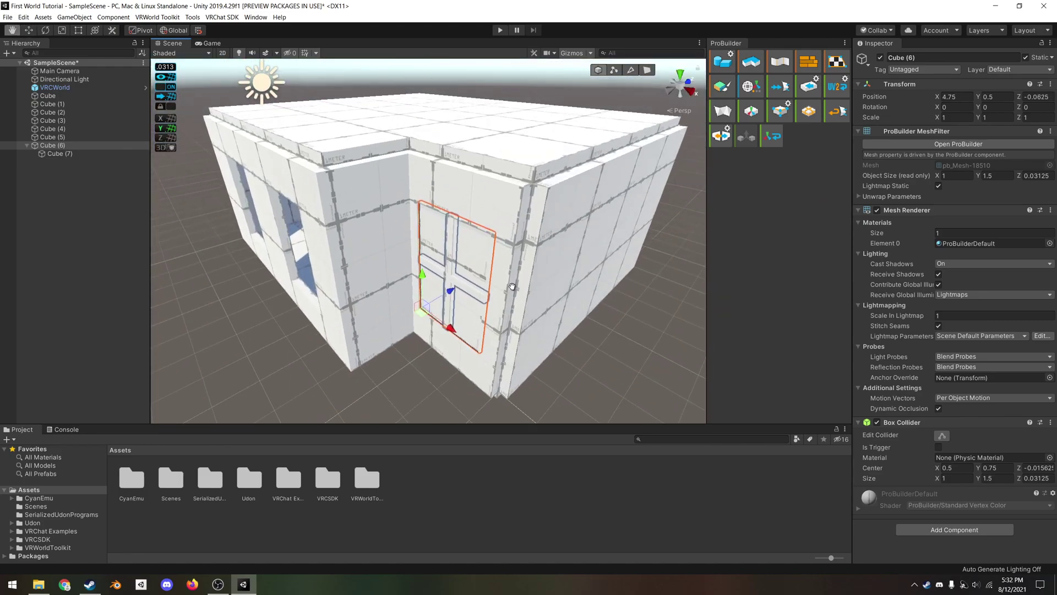
alt+drag(438, 313, 450, 256)
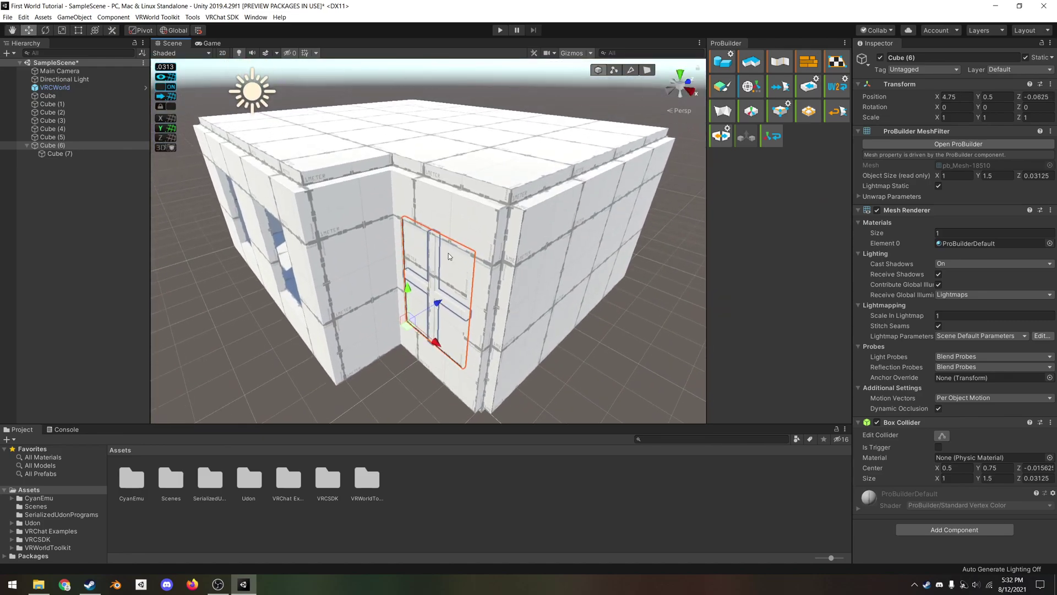
click(680, 86)
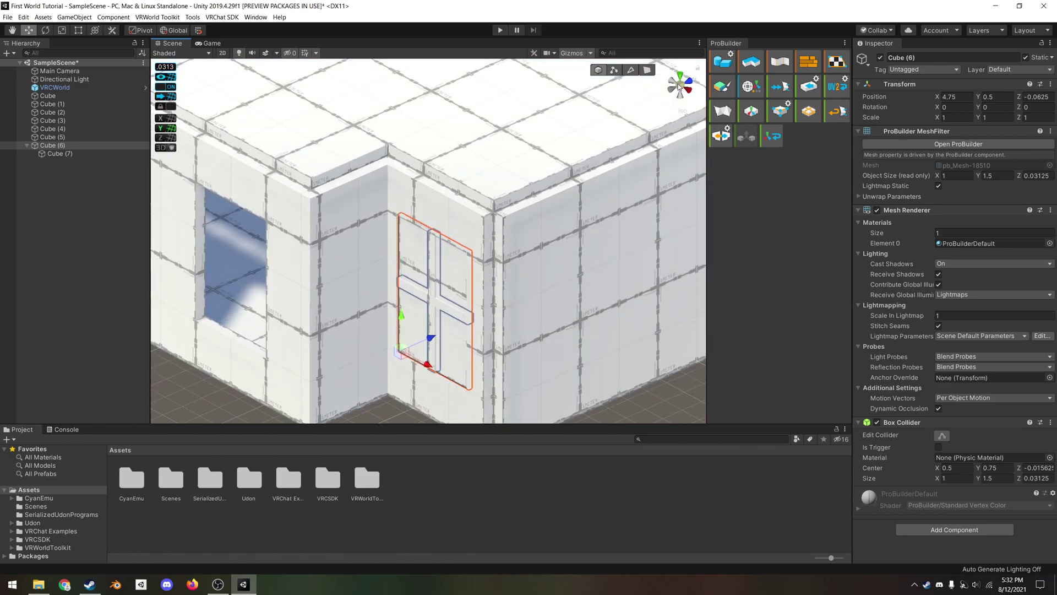
click(681, 87)
click(679, 112)
click(679, 111)
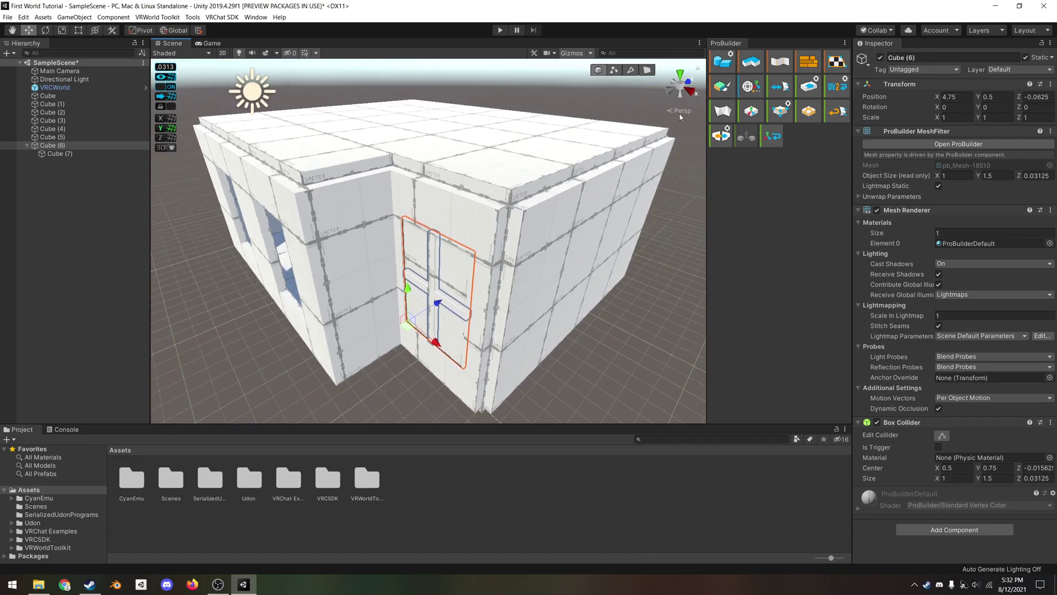
click(681, 111)
scroll(508, 124, down, 5)
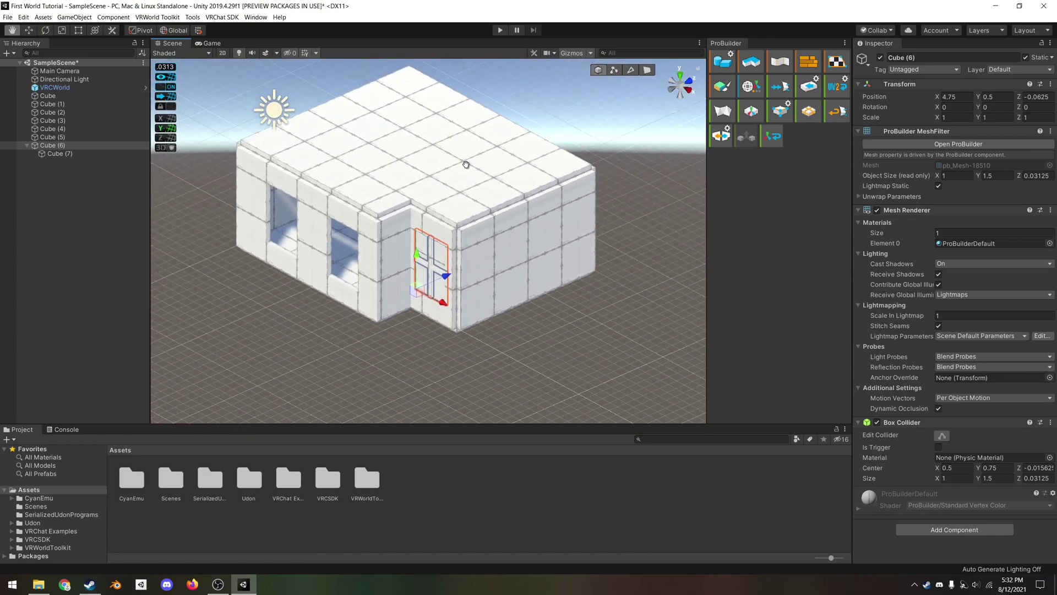
middle_drag(466, 165, 485, 215)
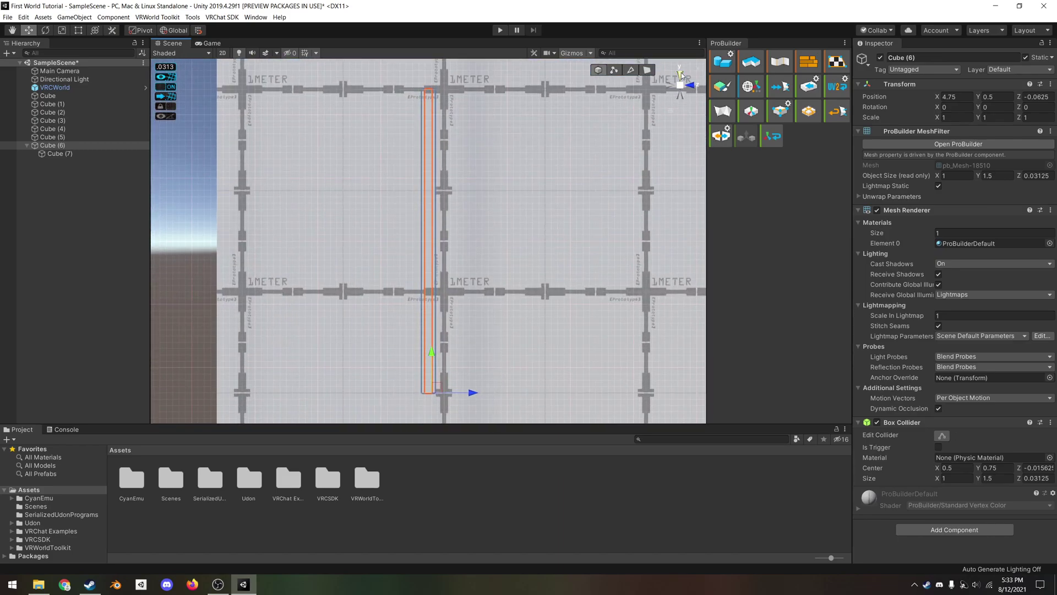
- Switch the scene view between the top view and the side view along the X axis
click(679, 75)
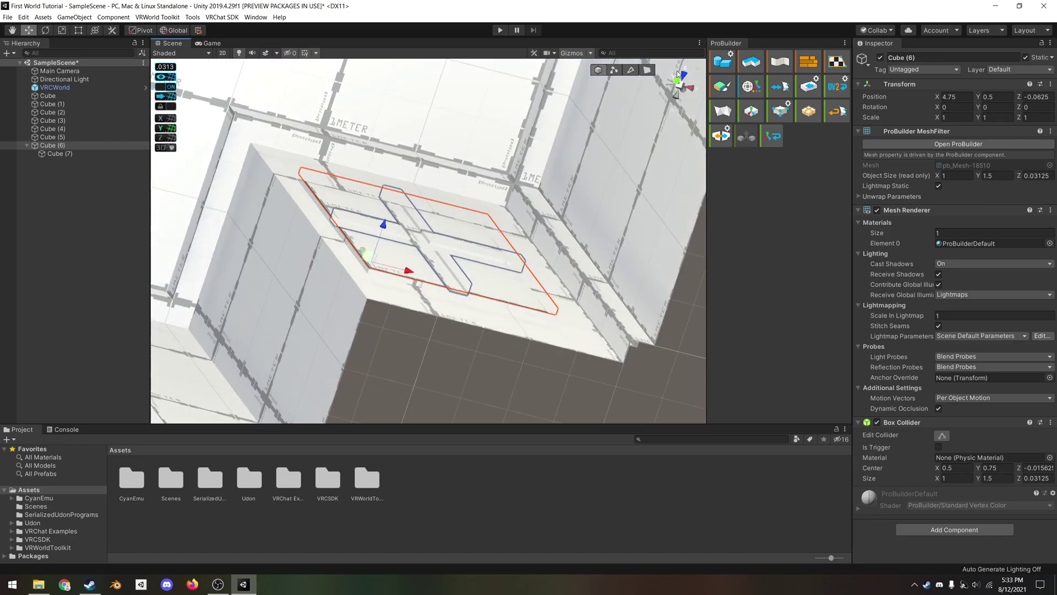
click(689, 85)
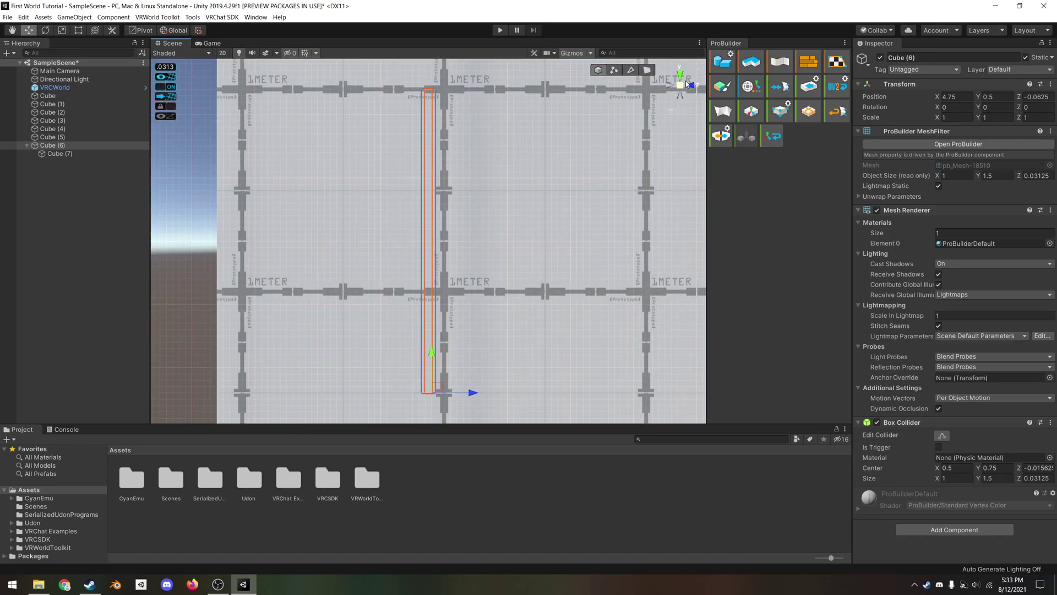
- Duplicate the window pane with its crossbars twice and place the copies in the remaining wall openings
click(680, 75)
alt+drag(528, 293, 531, 259)
drag(542, 253, 545, 346)
key(ctrl+d)
alt+drag(545, 346, 683, 347)
key(ctrl+d)
drag(691, 348, 270, 331)
alt+drag(270, 330, 165, 330)
- Replace the Box Collider on the wall with the window openings with a Mesh Collider
click(550, 157)
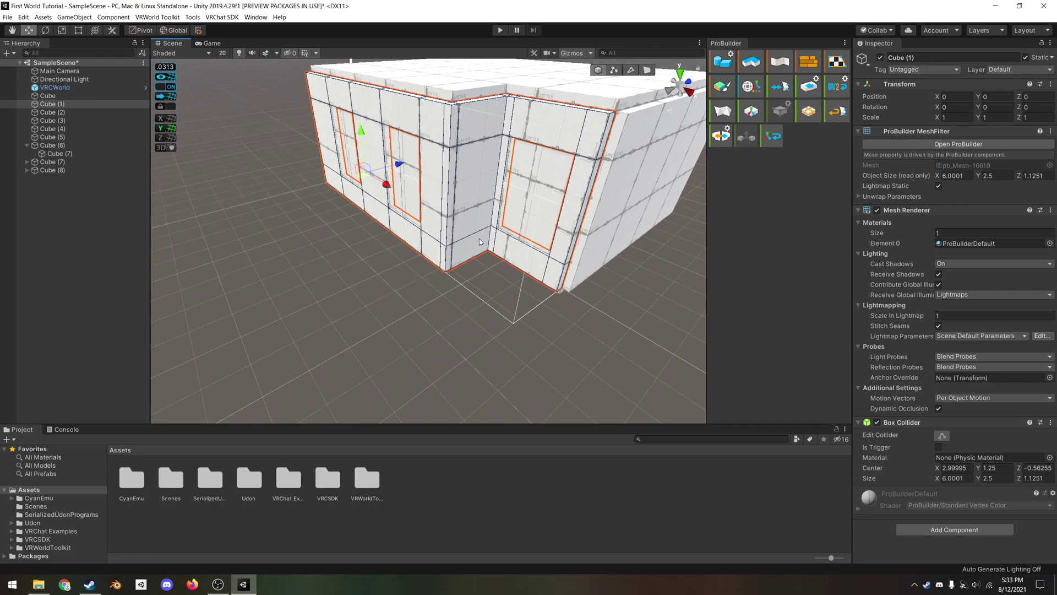
alt+drag(479, 242, 541, 248)
middle_drag(353, 160, 389, 228)
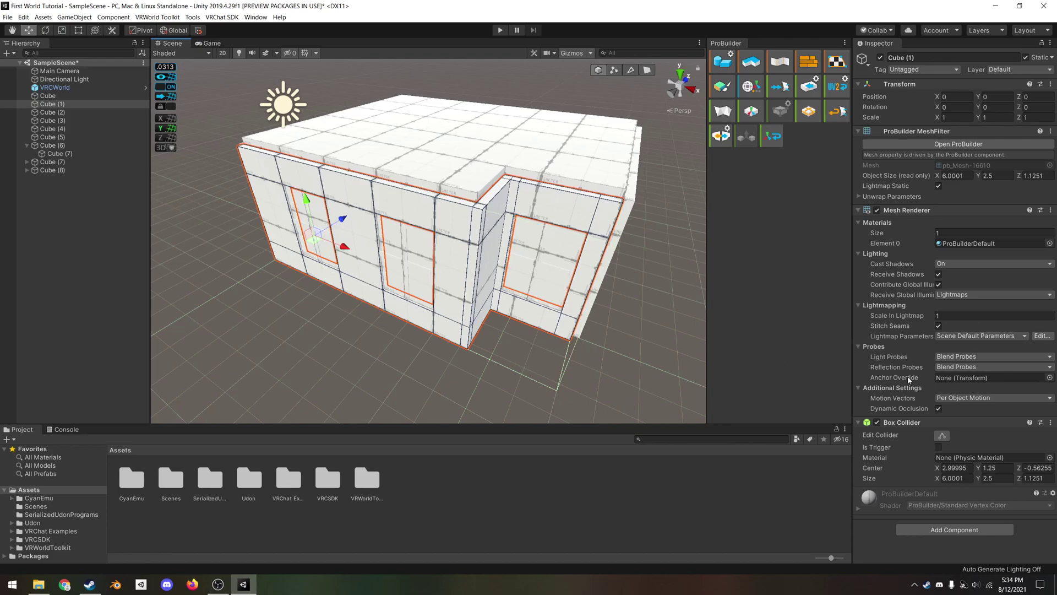
click(1051, 424)
click(1051, 424)
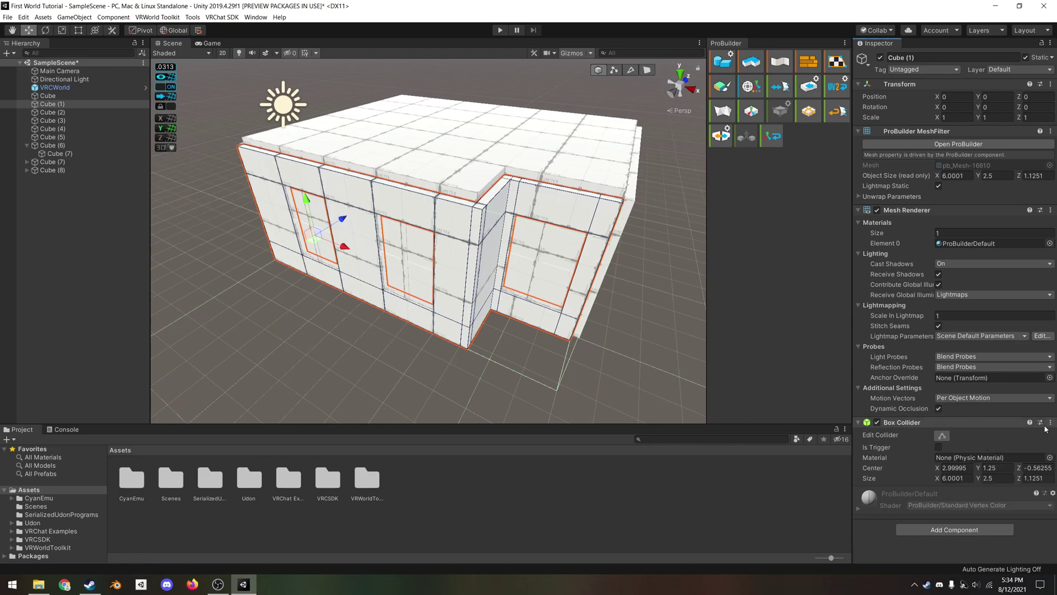
click(1051, 424)
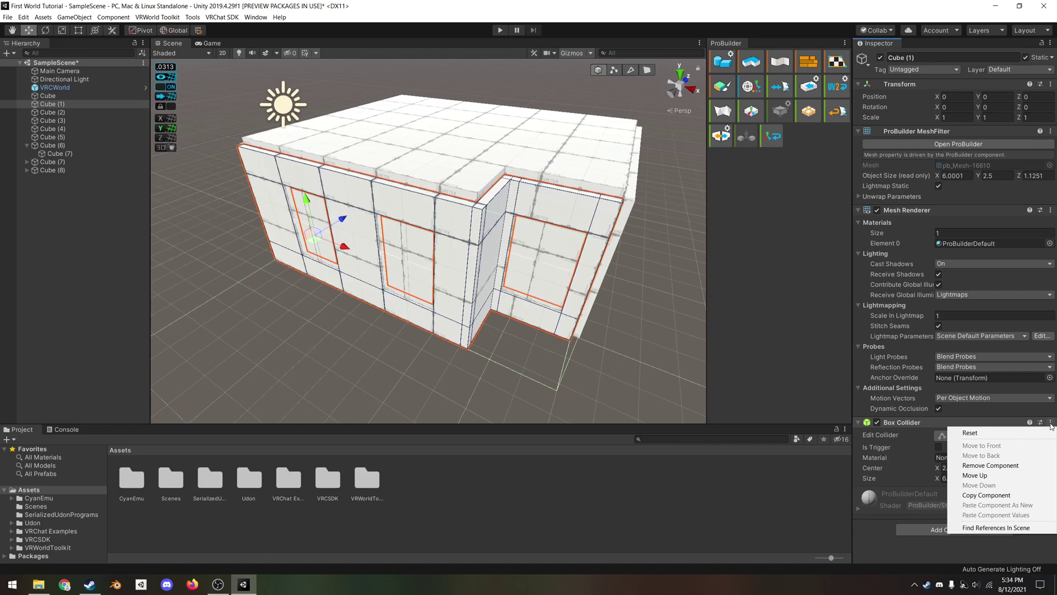
click(989, 465)
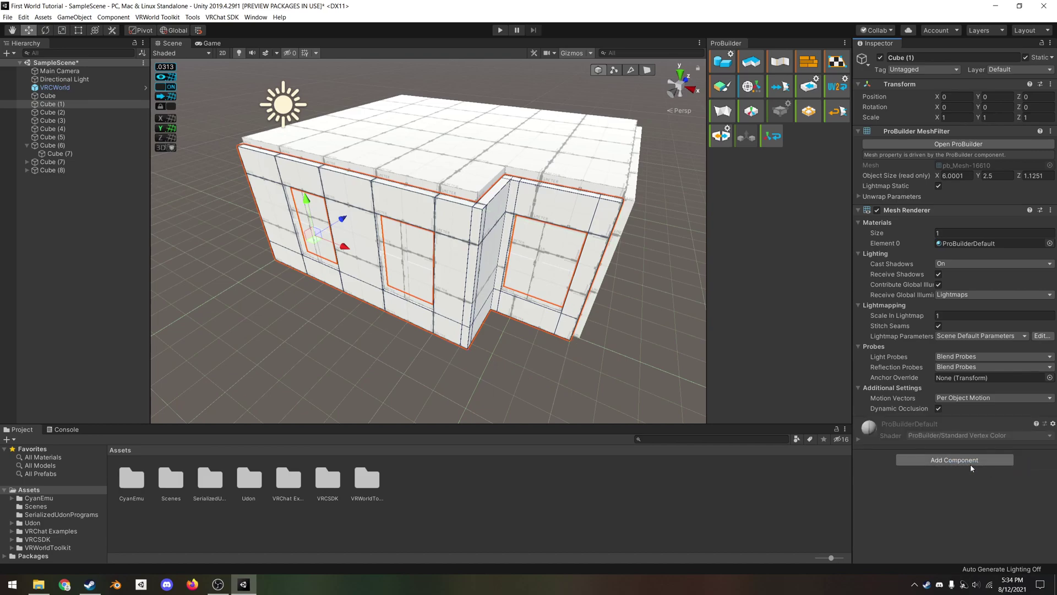
click(970, 461)
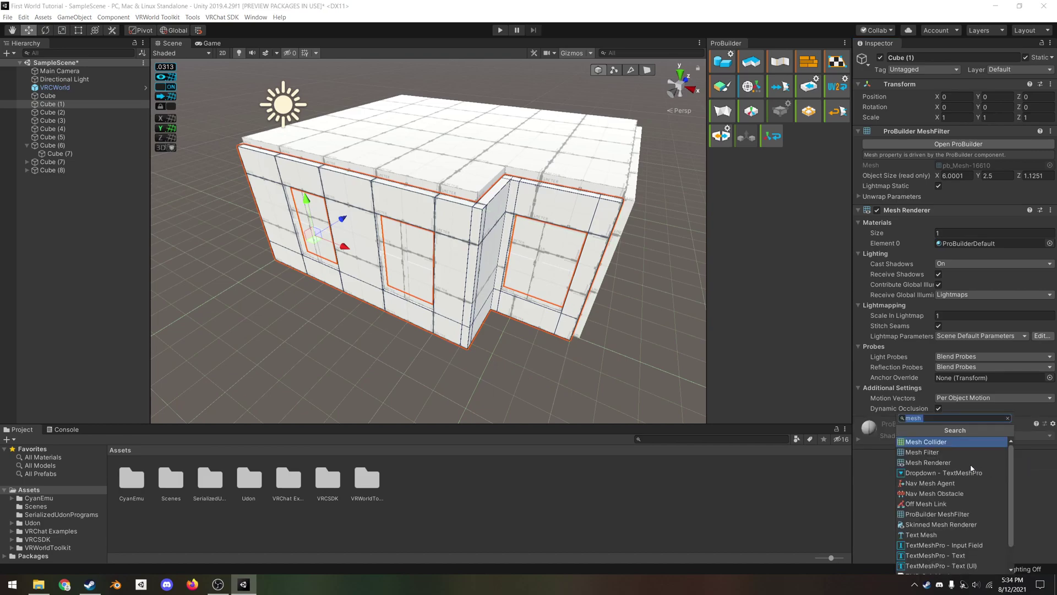
text(mesh)
key(Return)
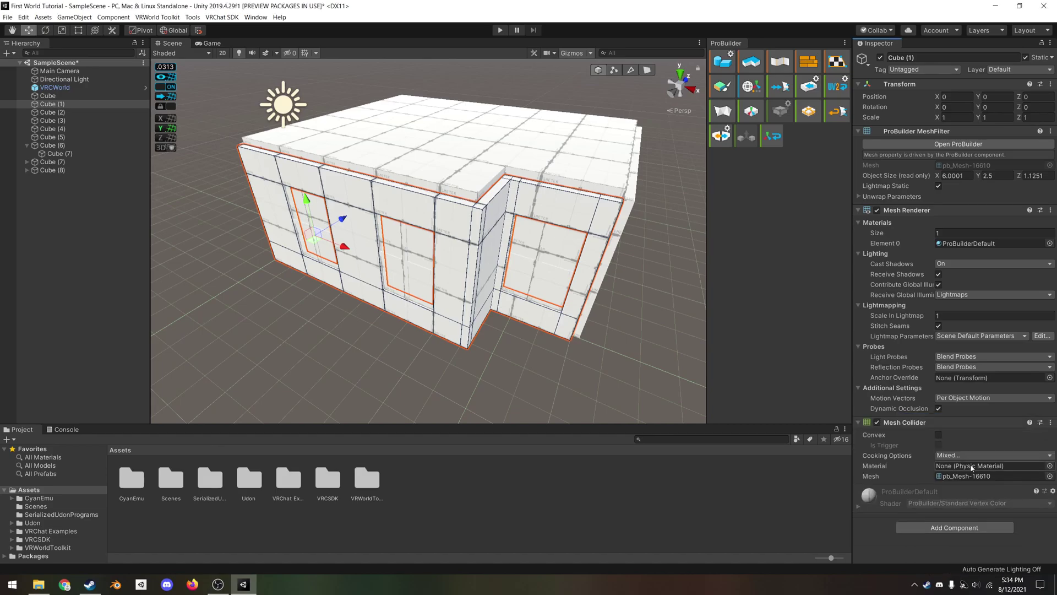
- Rename the room's floor object as floor and the wall object with the window openings as wall
key(w)
right_drag(526, 252, 1005, 196)
key(s)
key(d)
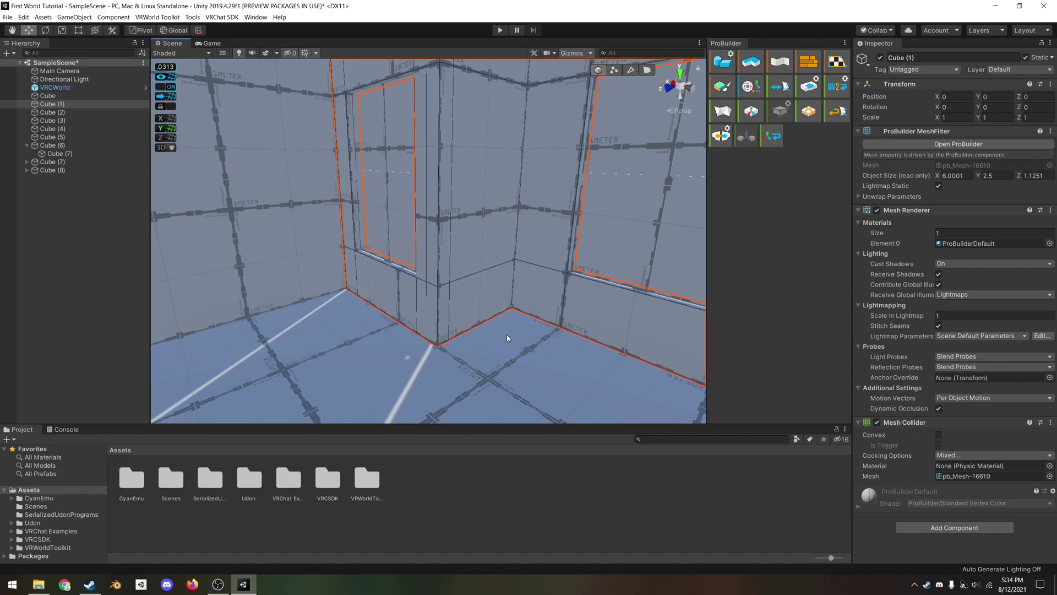
right_drag(508, 338, 484, 304)
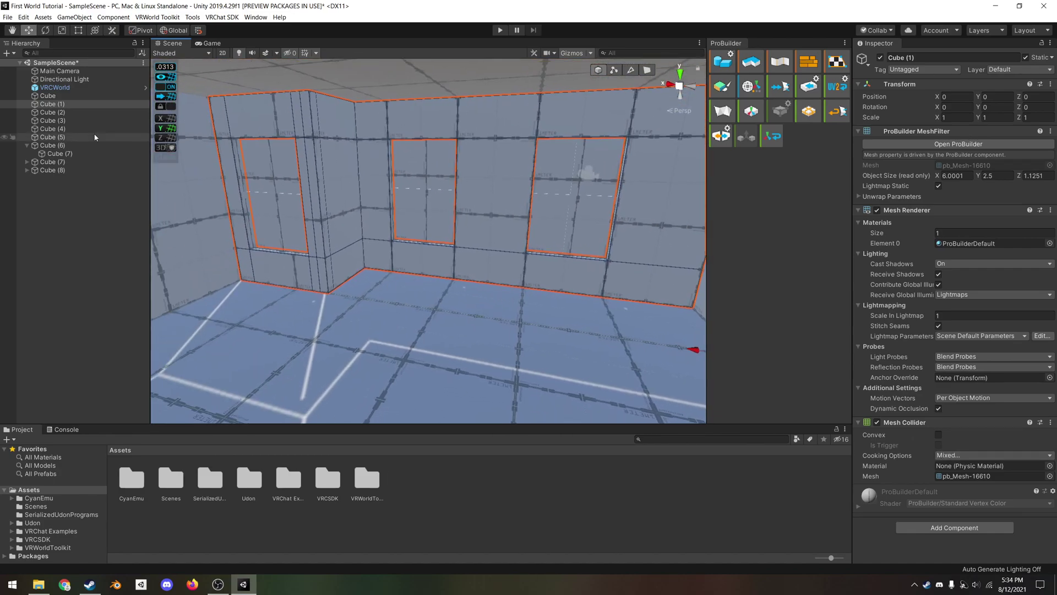
click(59, 97)
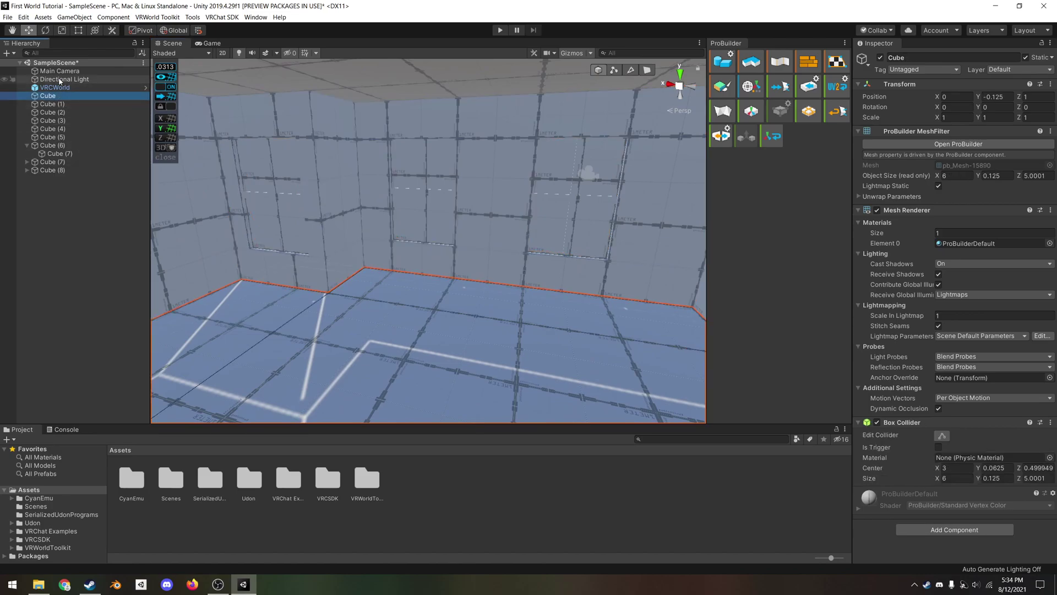
right_click(62, 99)
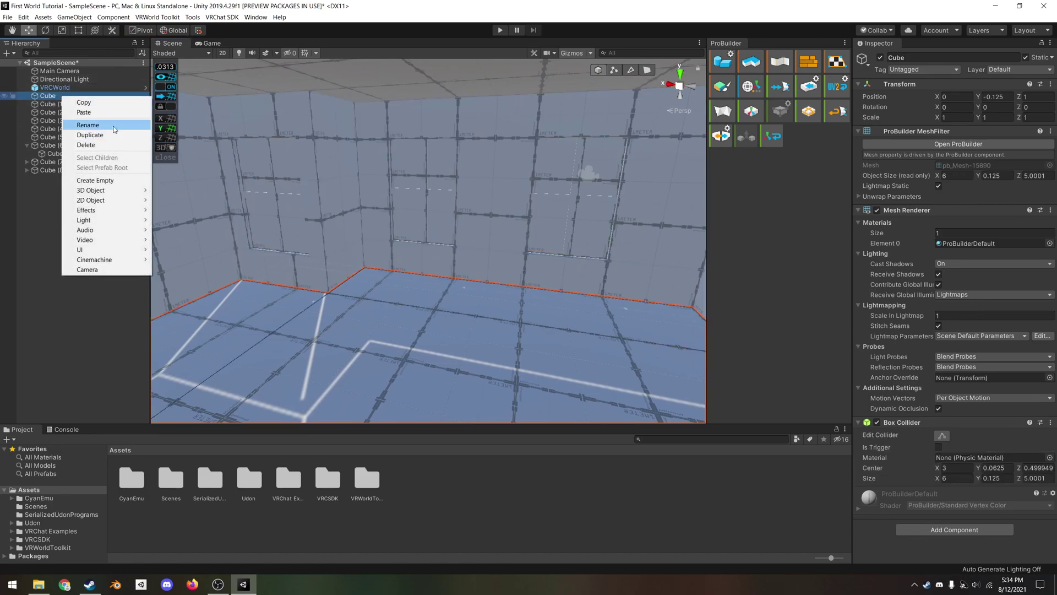
click(108, 125)
text(f)
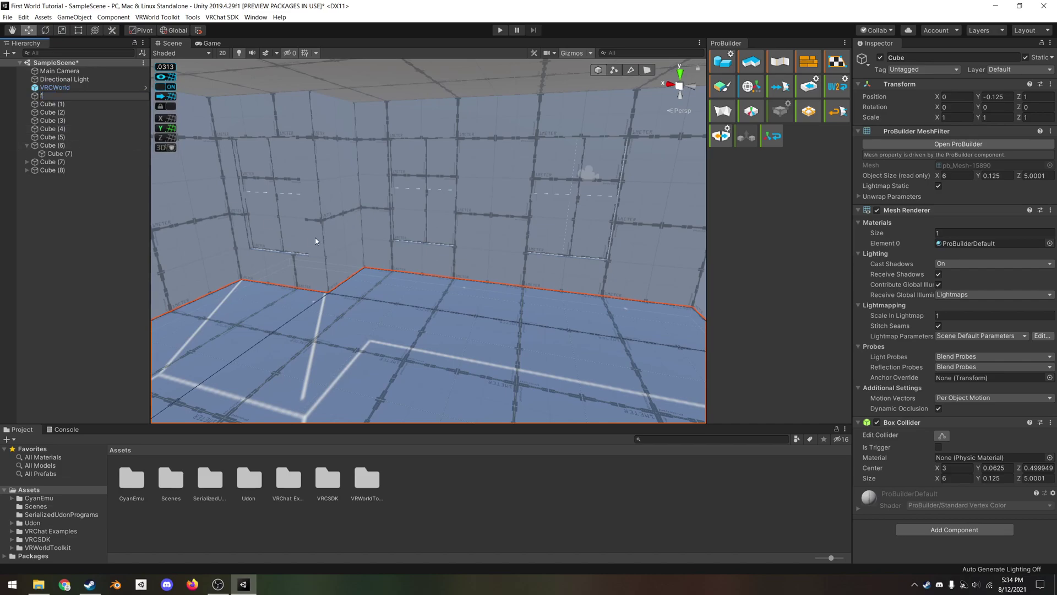
text(loor)
key(Return)
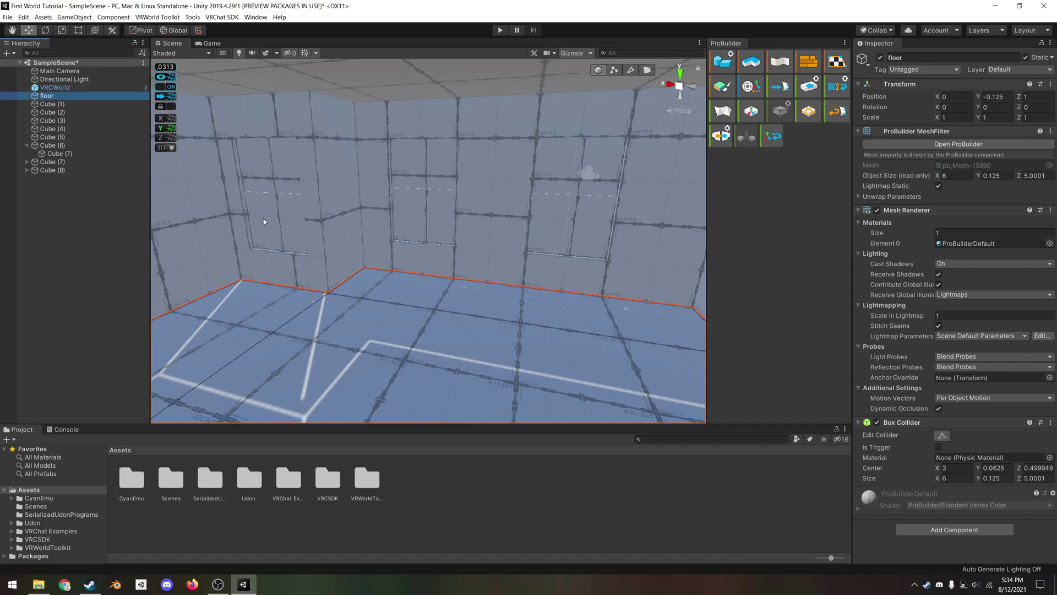
click(60, 104)
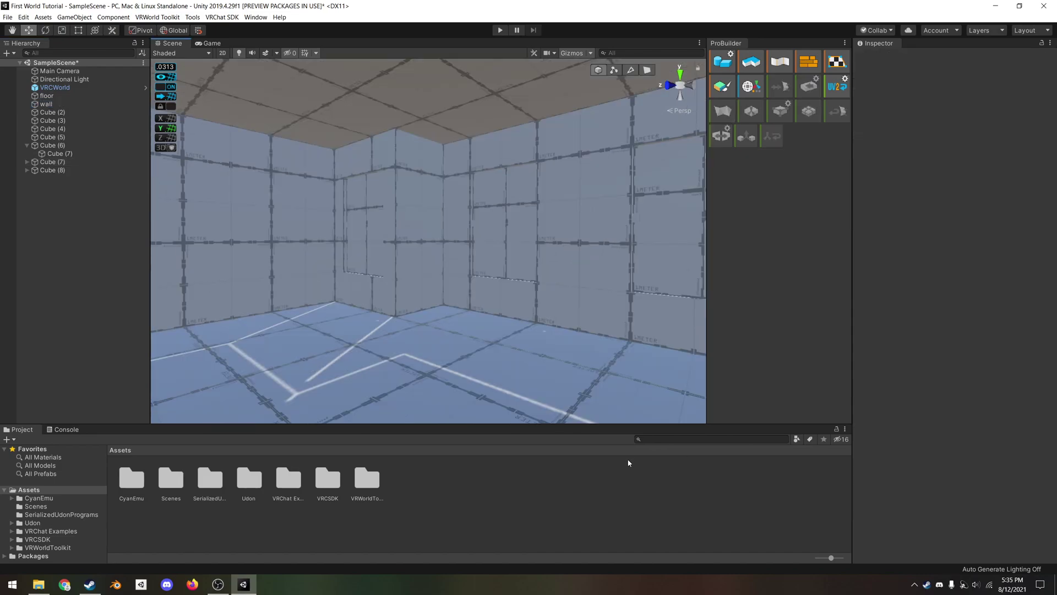
click(626, 479)
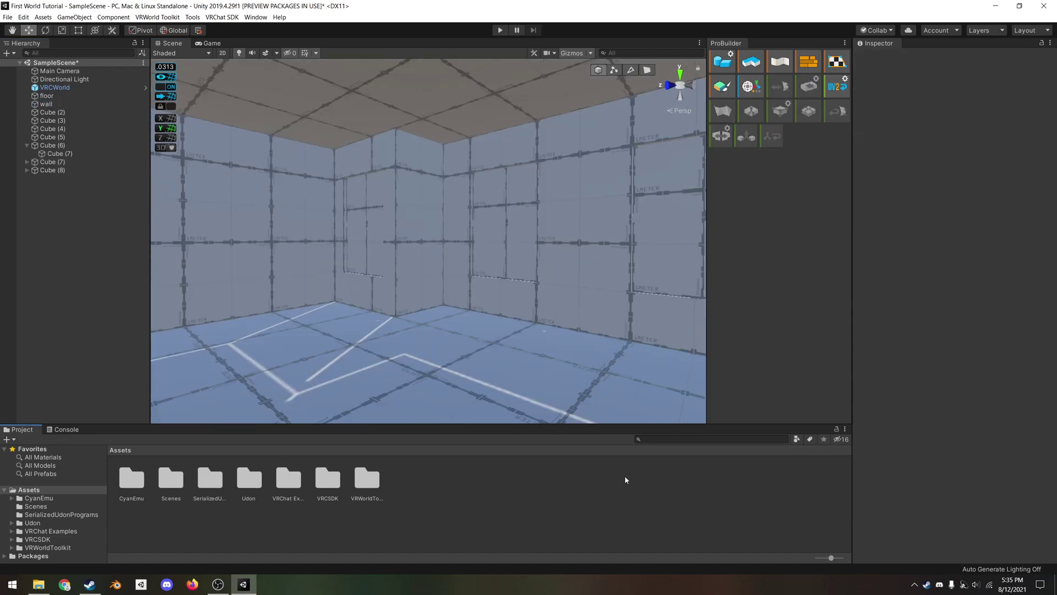